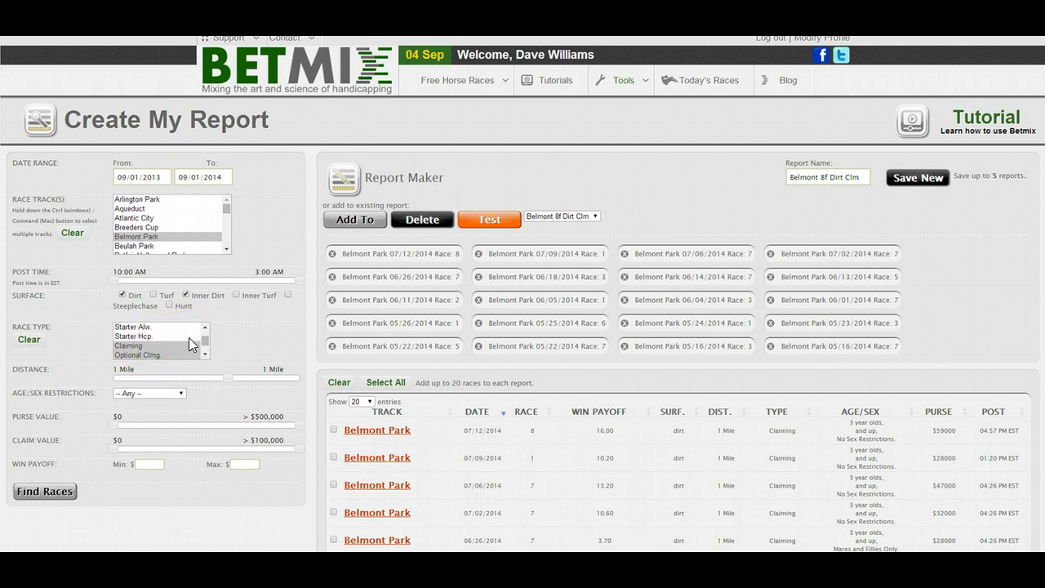
Select all the Belmont Park races listed in the race search results
{"action": "scroll", "coordinate": [189, 337], "scroll_direction": "down", "scroll_amount": 1}
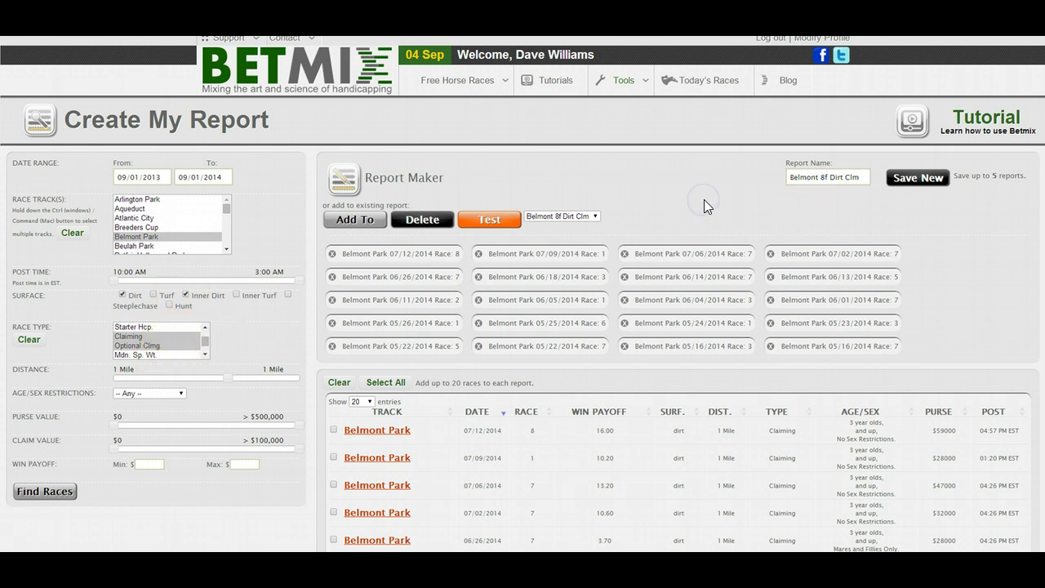
{"action": "scroll", "coordinate": [705, 199], "scroll_direction": "down", "scroll_amount": 2}
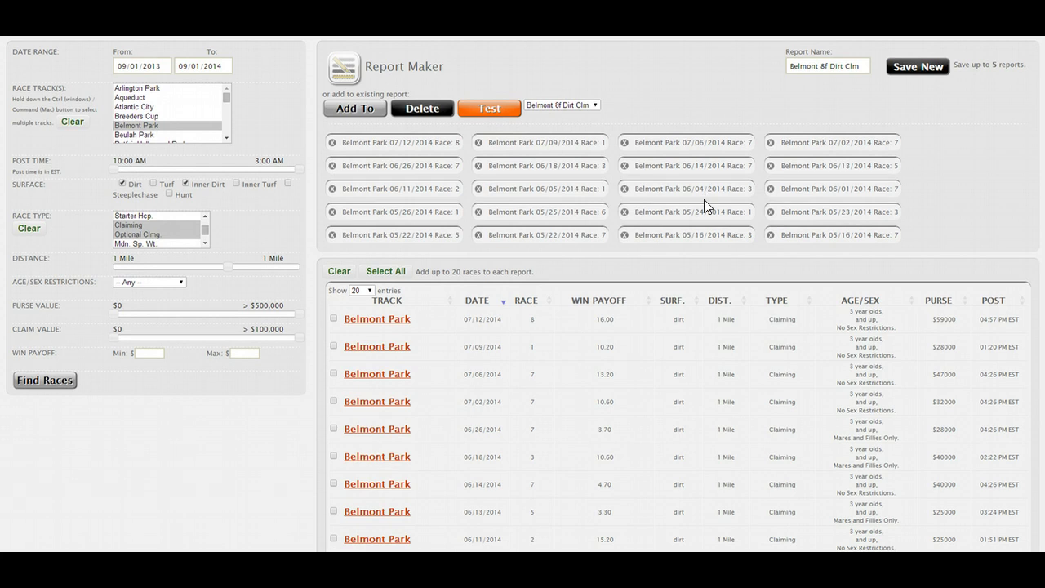
{"action": "scroll", "coordinate": [704, 200], "scroll_direction": "down", "scroll_amount": 2}
{"action": "scroll", "coordinate": [567, 271], "scroll_direction": "down", "scroll_amount": 2}
{"action": "scroll", "coordinate": [457, 278], "scroll_direction": "up", "scroll_amount": 2}
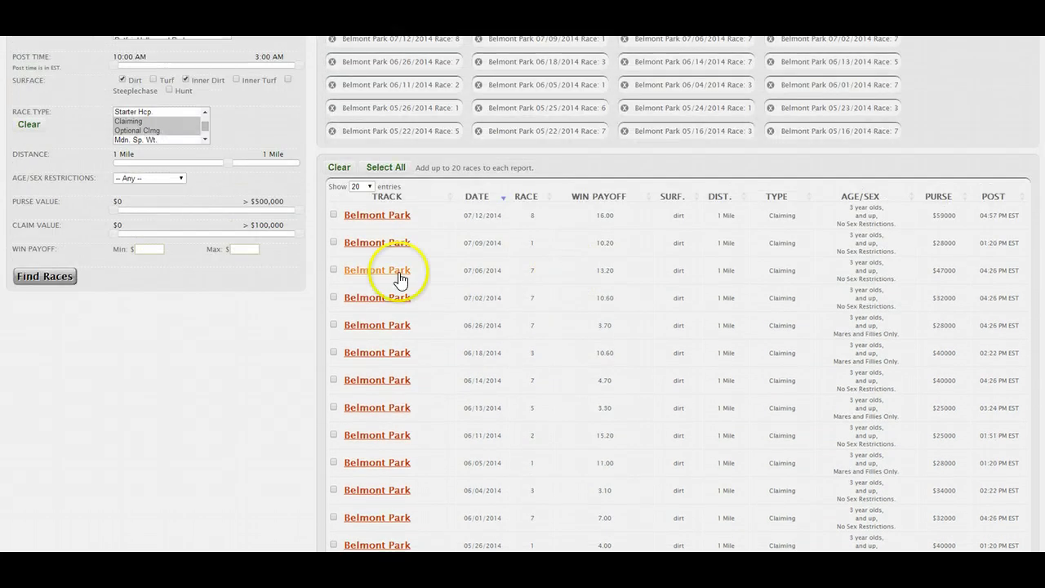
{"action": "scroll", "coordinate": [415, 199], "scroll_direction": "up", "scroll_amount": 1}
{"action": "left_click", "coordinate": [371, 211]}
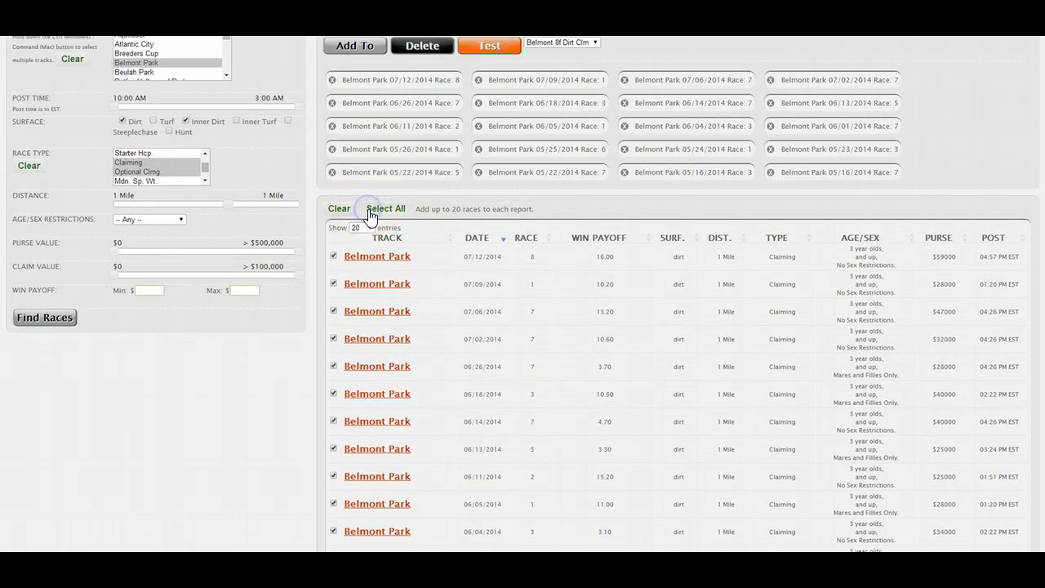
Look over the selected races and run a test of the Belmont 8f Dirt Clm report
{"action": "scroll", "coordinate": [428, 253], "scroll_direction": "down", "scroll_amount": 6}
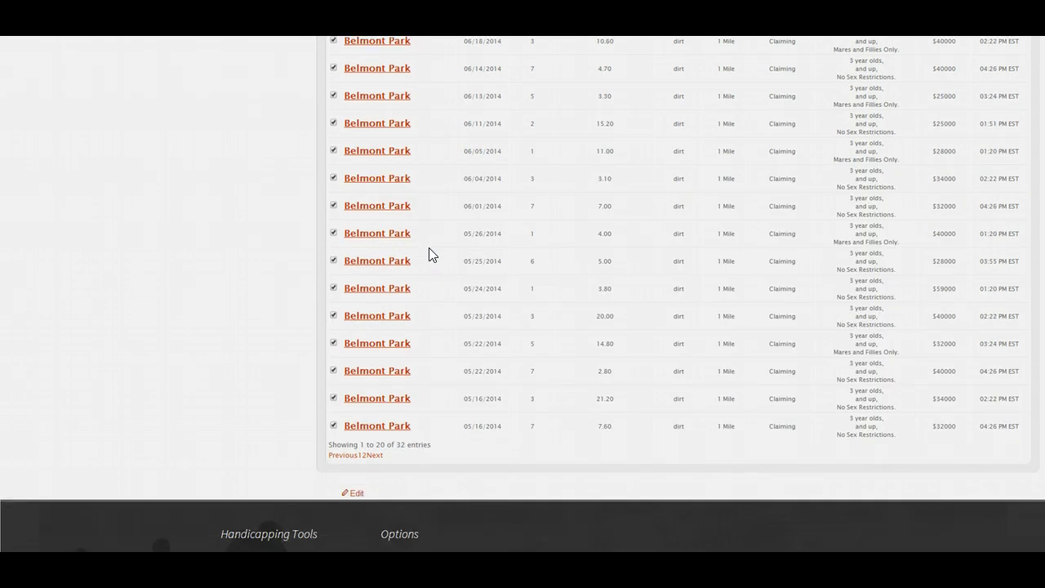
{"action": "scroll", "coordinate": [429, 248], "scroll_direction": "up", "scroll_amount": 5}
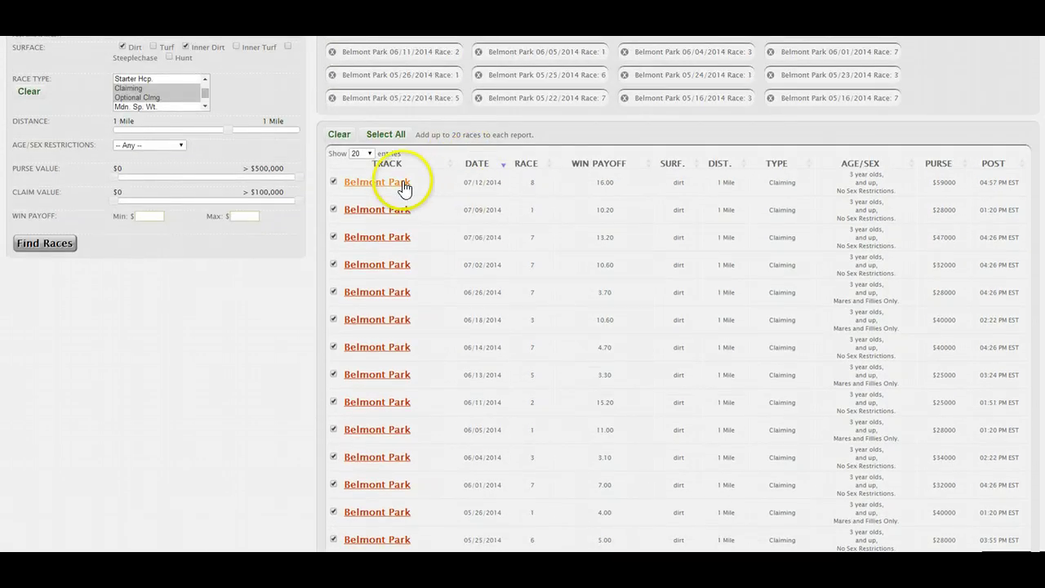
{"action": "scroll", "coordinate": [381, 181], "scroll_direction": "up", "scroll_amount": 3}
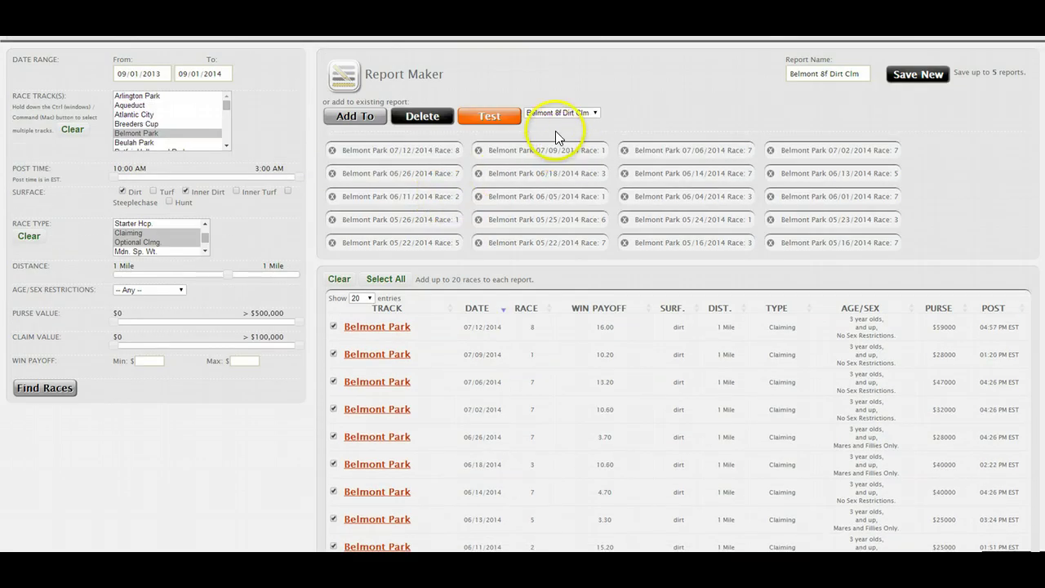
{"action": "scroll", "coordinate": [555, 131], "scroll_direction": "up", "scroll_amount": 1}
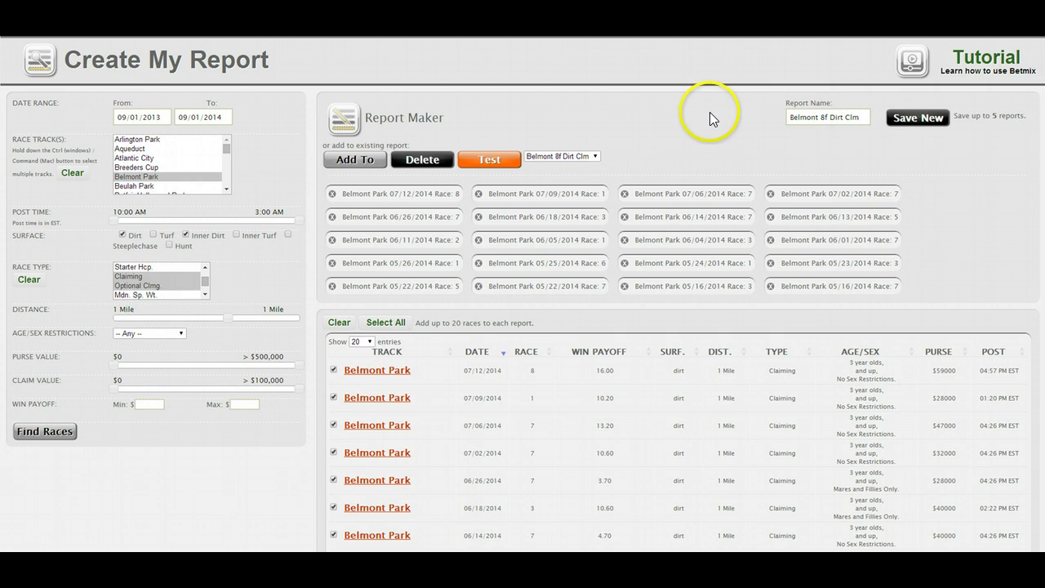
{"action": "left_click", "coordinate": [495, 159]}
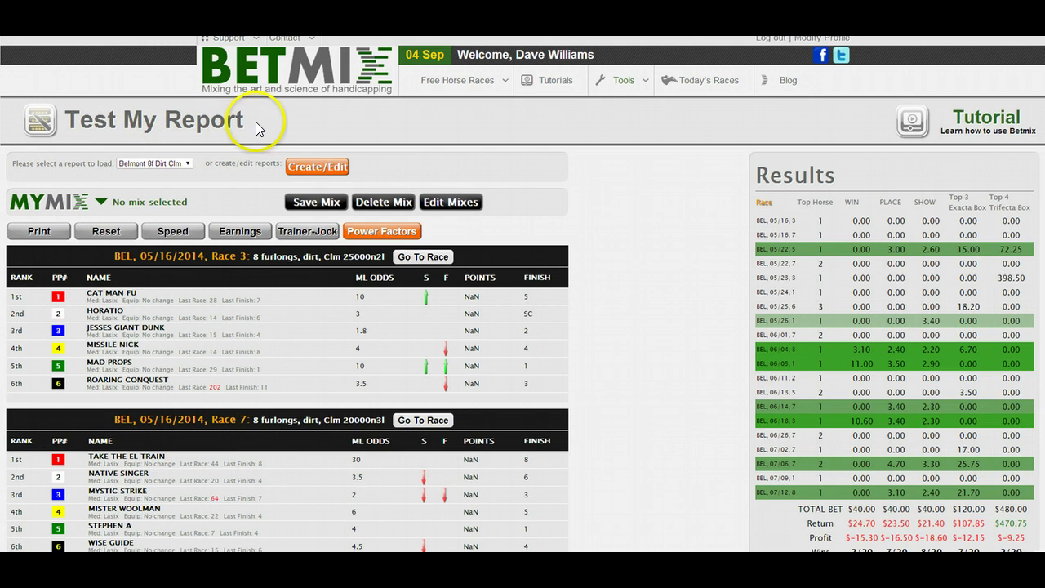
Look through the tested races and factor settings, and open the Power Factors report
{"action": "mouse_move", "coordinate": [255, 122]}
{"action": "left_mouse_down"}
{"action": "mouse_move", "coordinate": [67, 121]}
{"action": "mouse_move", "coordinate": [258, 119]}
{"action": "left_mouse_up"}
{"action": "scroll", "coordinate": [365, 143], "scroll_direction": "down", "scroll_amount": 3}
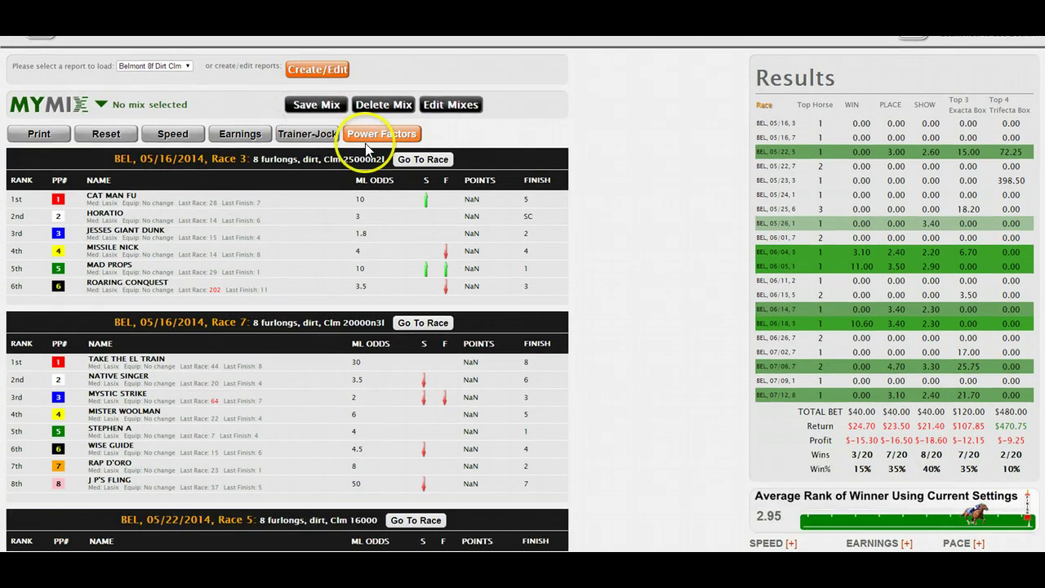
{"action": "scroll", "coordinate": [366, 143], "scroll_direction": "down", "scroll_amount": 4}
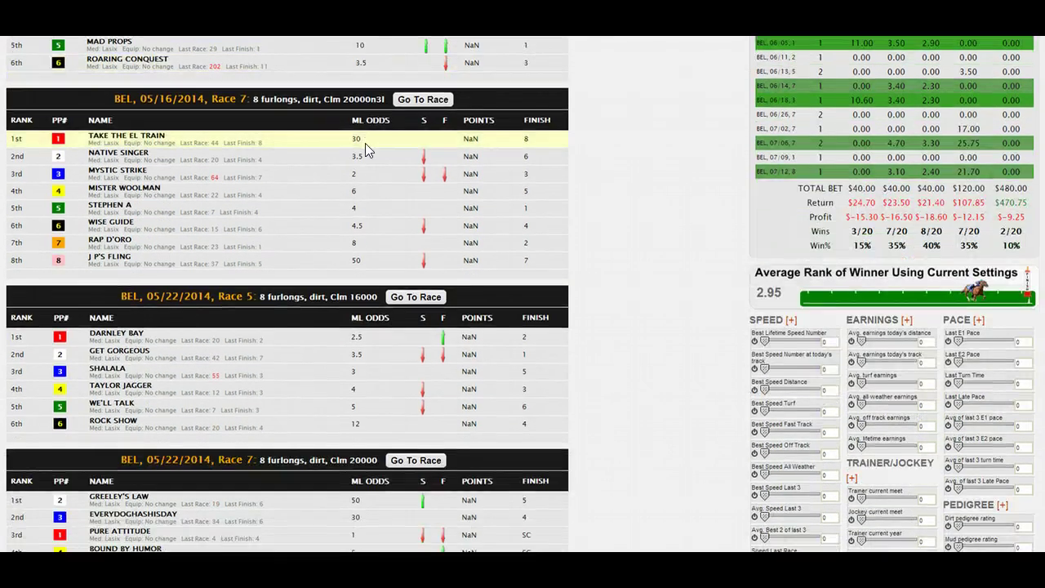
{"action": "scroll", "coordinate": [365, 143], "scroll_direction": "up", "scroll_amount": 7}
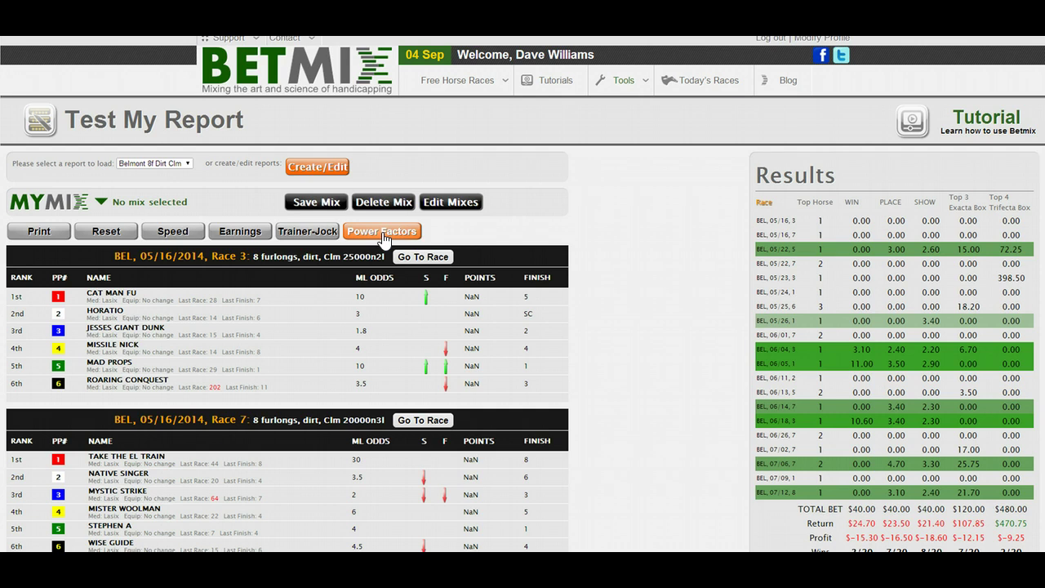
{"action": "left_click", "coordinate": [383, 234]}
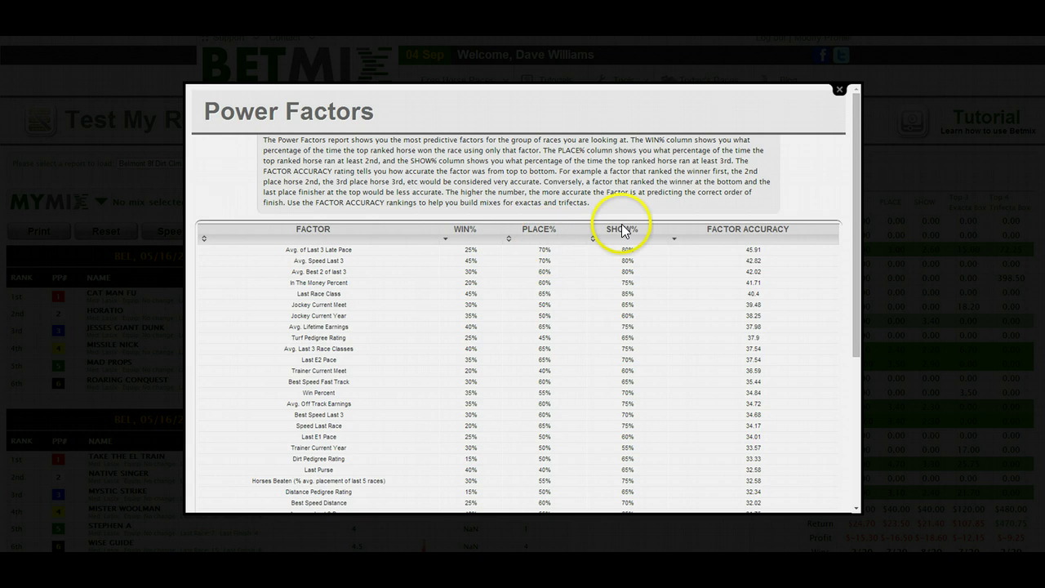
Sort the power factors by WIN% from highest to lowest and look through the ranking
{"action": "scroll", "coordinate": [572, 258], "scroll_direction": "down", "scroll_amount": 2}
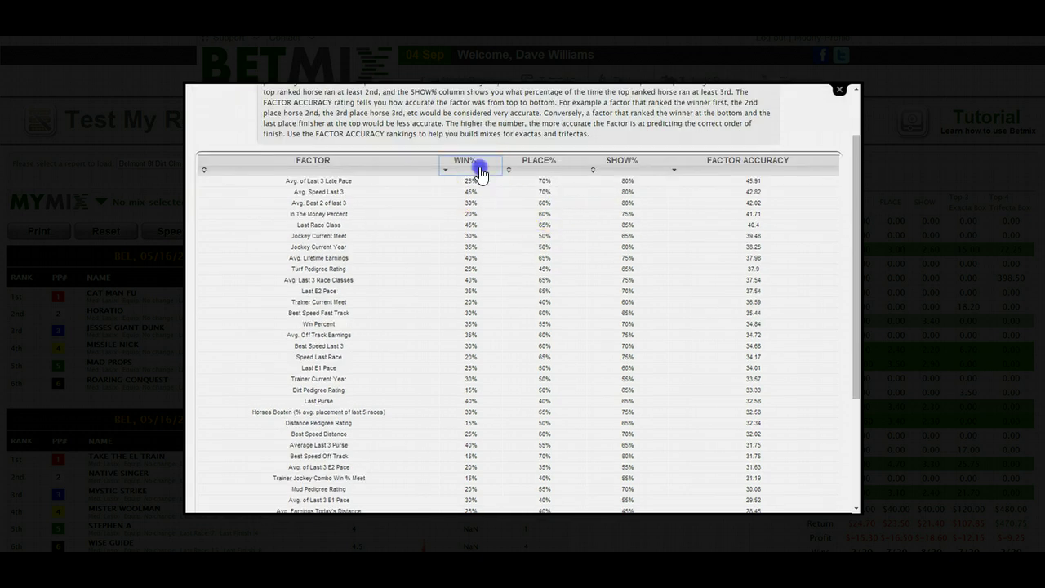
{"action": "left_click", "coordinate": [480, 170]}
{"action": "left_click", "coordinate": [481, 172]}
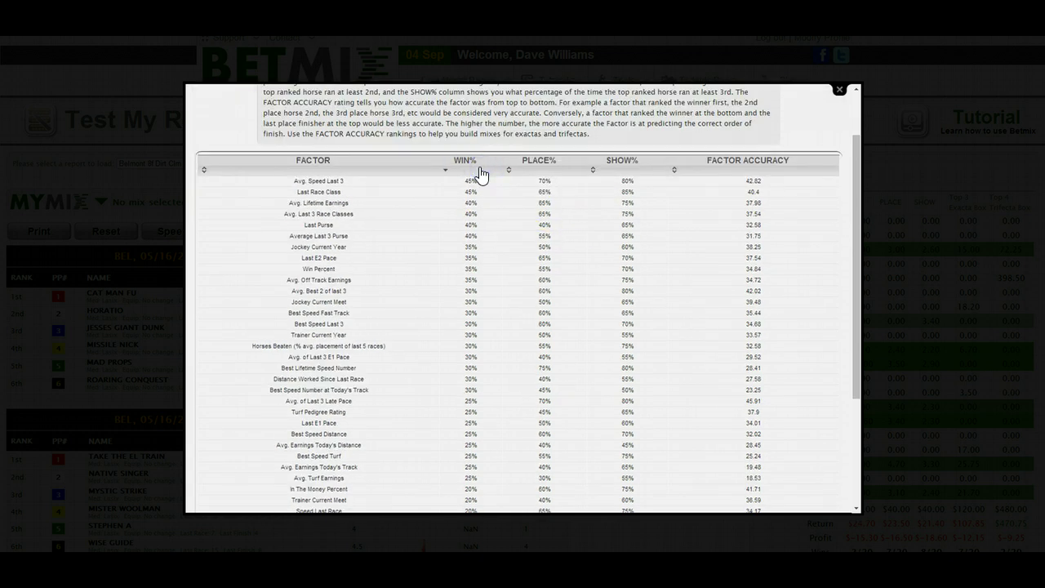
{"action": "left_click", "coordinate": [433, 179]}
{"action": "scroll", "coordinate": [384, 197], "scroll_direction": "down", "scroll_amount": 2}
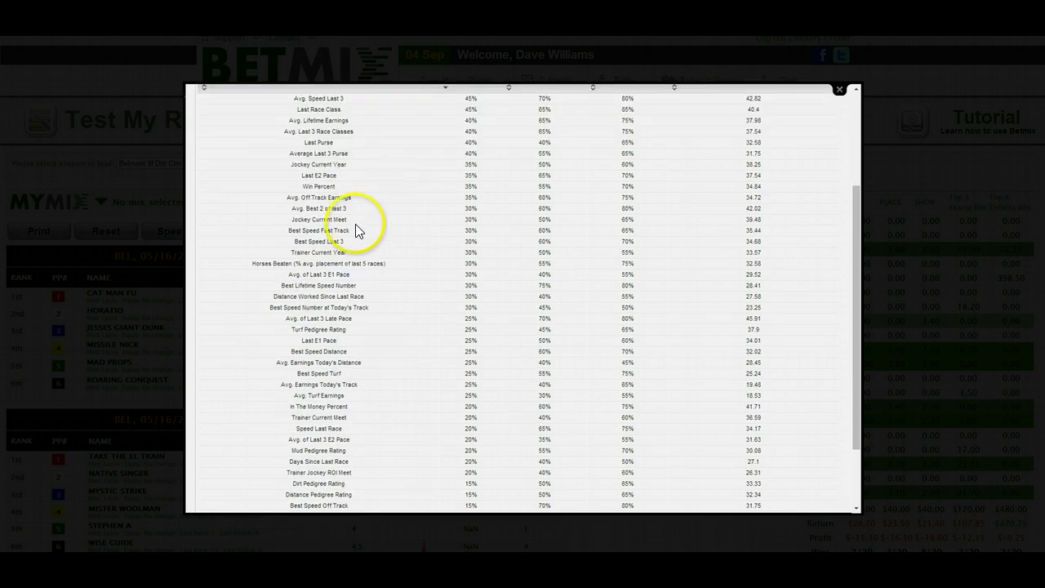
{"action": "scroll", "coordinate": [351, 239], "scroll_direction": "up", "scroll_amount": 2}
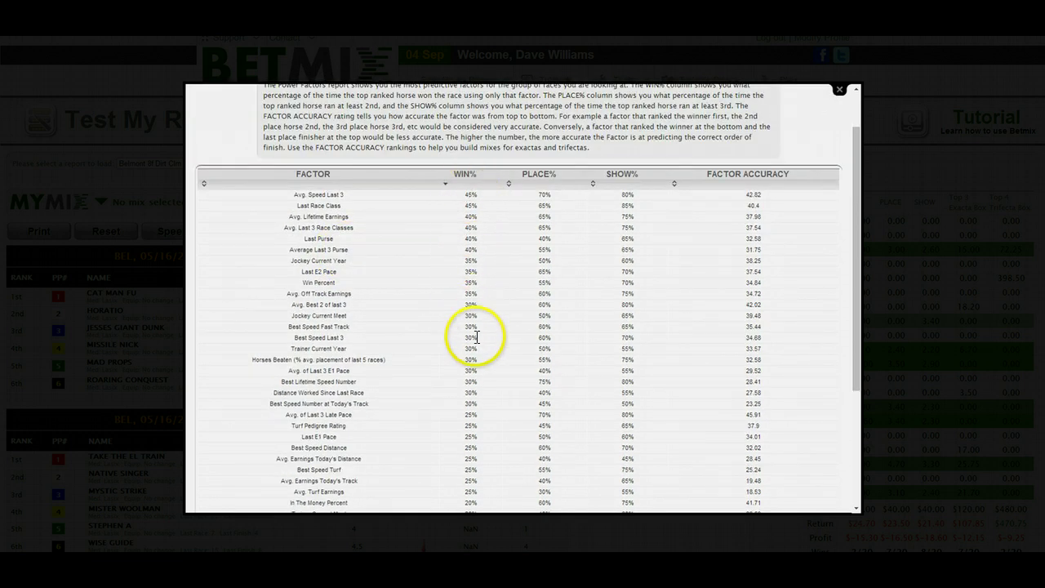
Compare the factor rankings by sorting on the PLACE%, SHOW% and WIN% columns in turn
{"action": "left_click", "coordinate": [532, 173]}
{"action": "left_click", "coordinate": [617, 176]}
{"action": "left_click", "coordinate": [622, 177]}
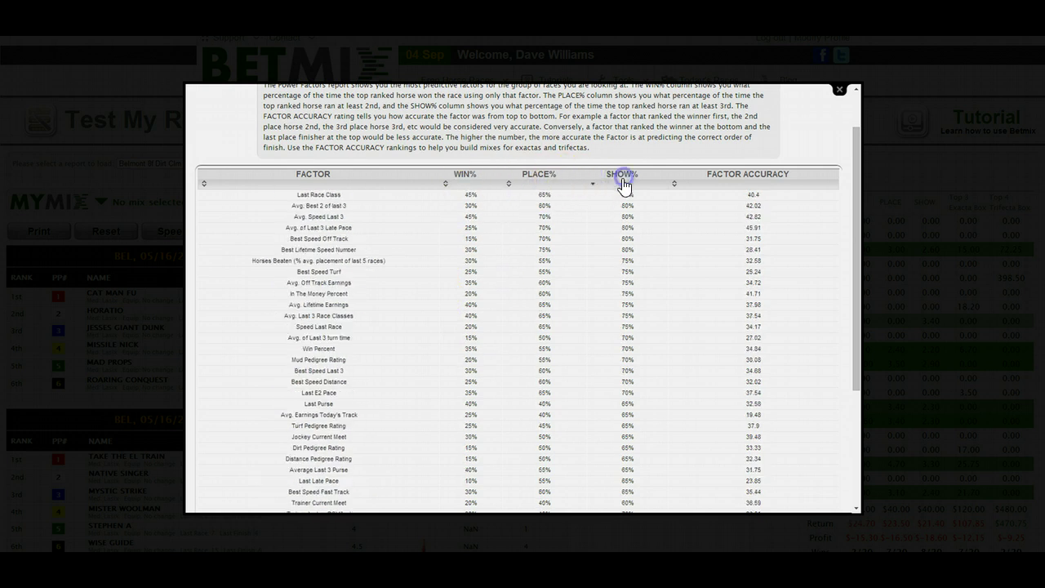
{"action": "left_click", "coordinate": [560, 175]}
{"action": "left_click", "coordinate": [477, 186]}
{"action": "left_click", "coordinate": [537, 188]}
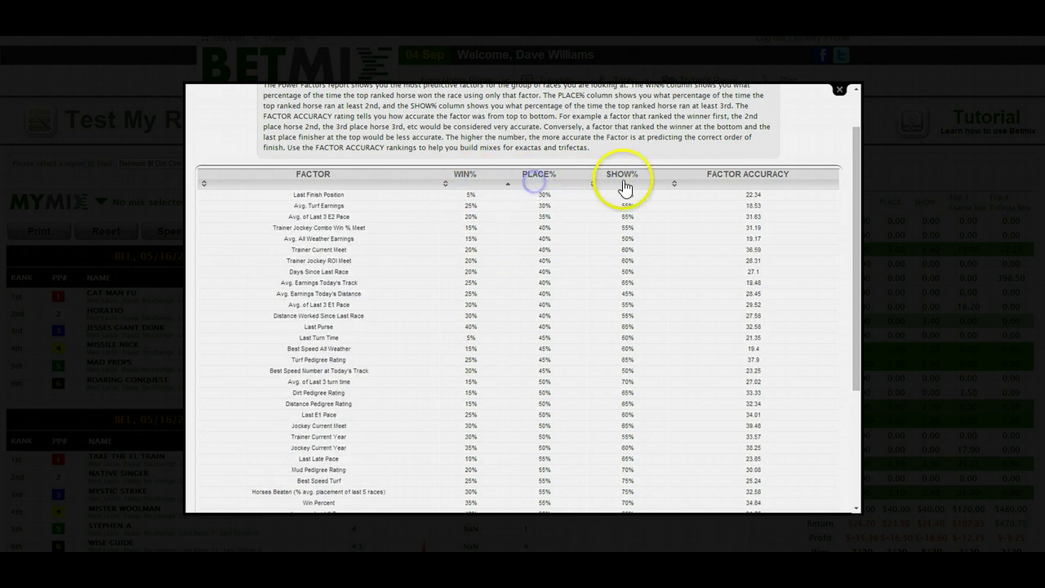
{"action": "left_click", "coordinate": [618, 187]}
{"action": "left_click", "coordinate": [536, 189]}
{"action": "left_click", "coordinate": [541, 191]}
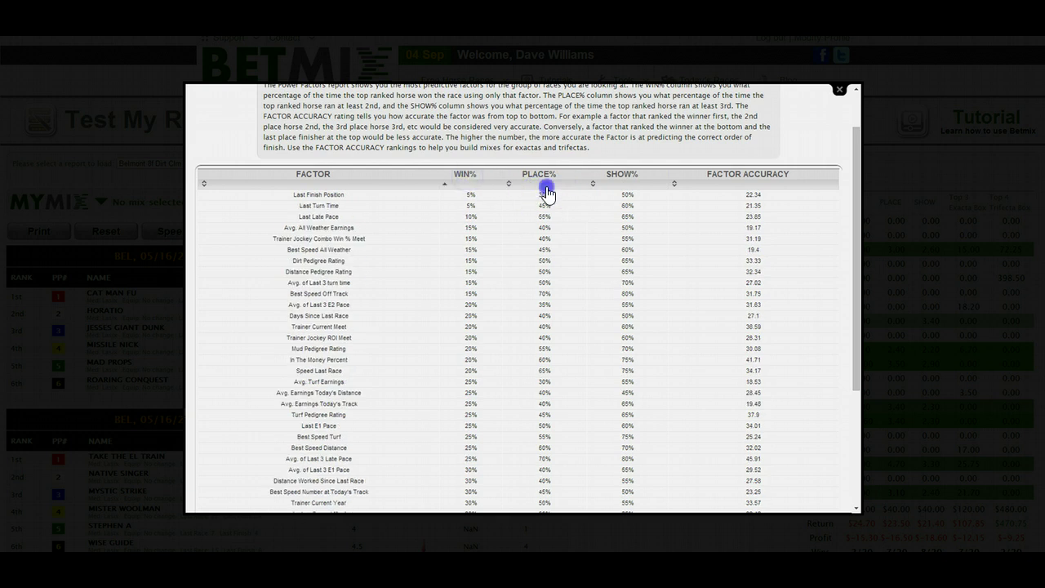
{"action": "left_click", "coordinate": [619, 190]}
Return the power factors to descending WIN% order
{"action": "left_click", "coordinate": [479, 185]}
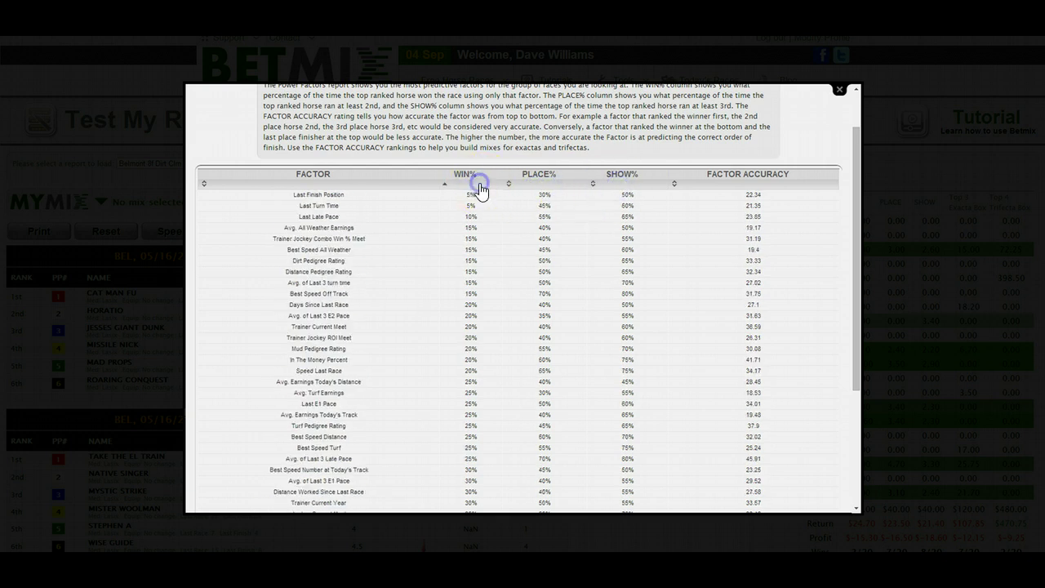
{"action": "left_click", "coordinate": [473, 191]}
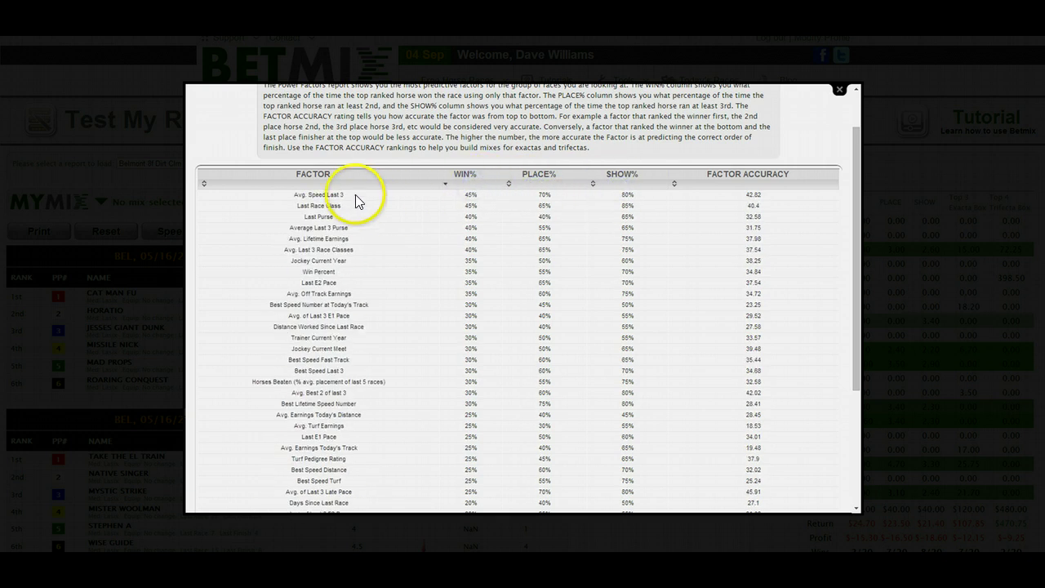
{"action": "left_click", "coordinate": [481, 174]}
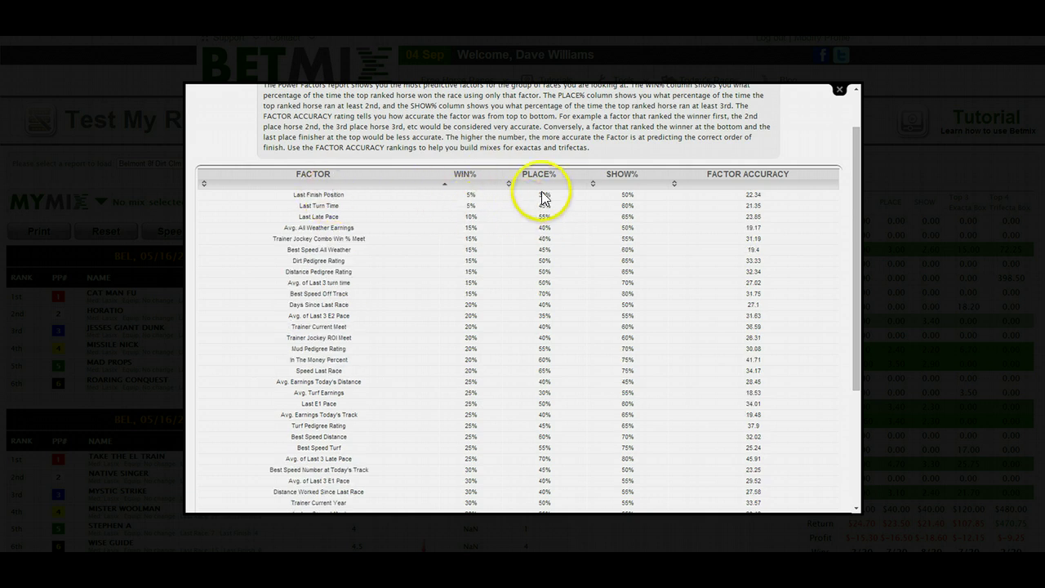
{"action": "left_click", "coordinate": [478, 179]}
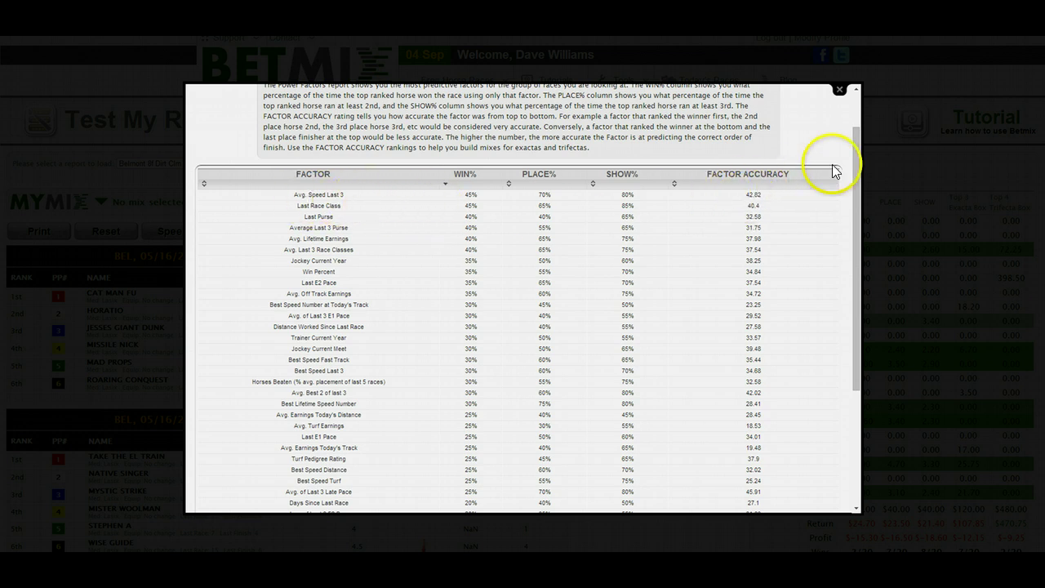
Review the Power Factors list down to its lowest-ranked factors and close the report
{"action": "left_click", "coordinate": [855, 155]}
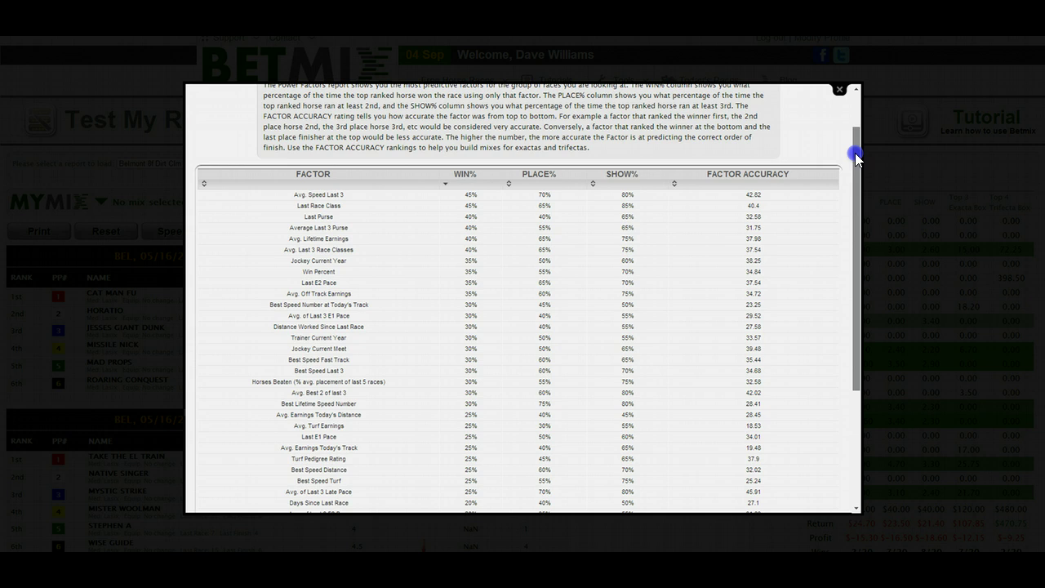
{"action": "left_click_drag", "start_coordinate": [855, 155], "coordinate": [840, 289]}
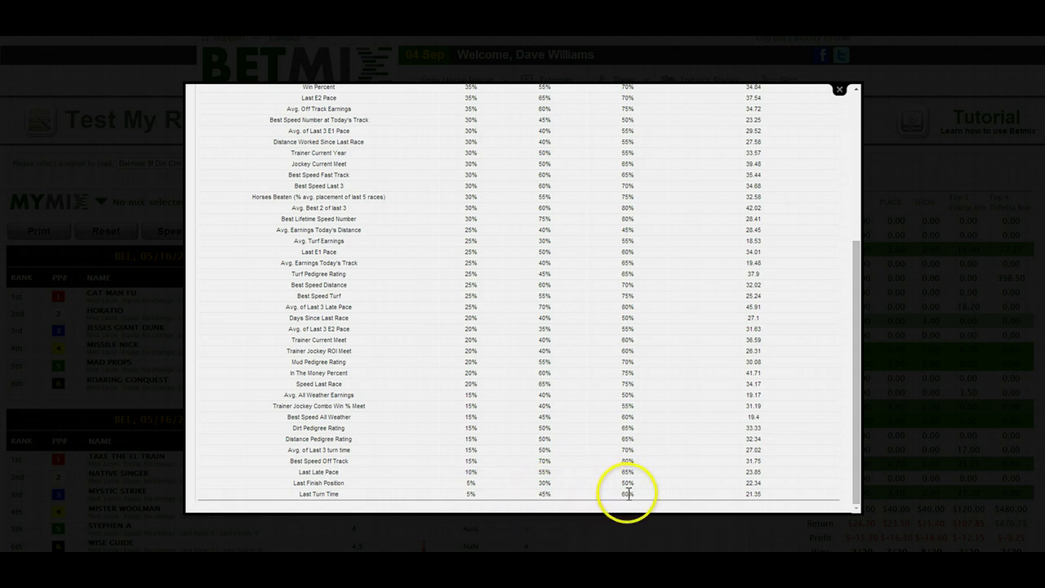
{"action": "scroll", "coordinate": [627, 493], "scroll_direction": "up", "scroll_amount": 5}
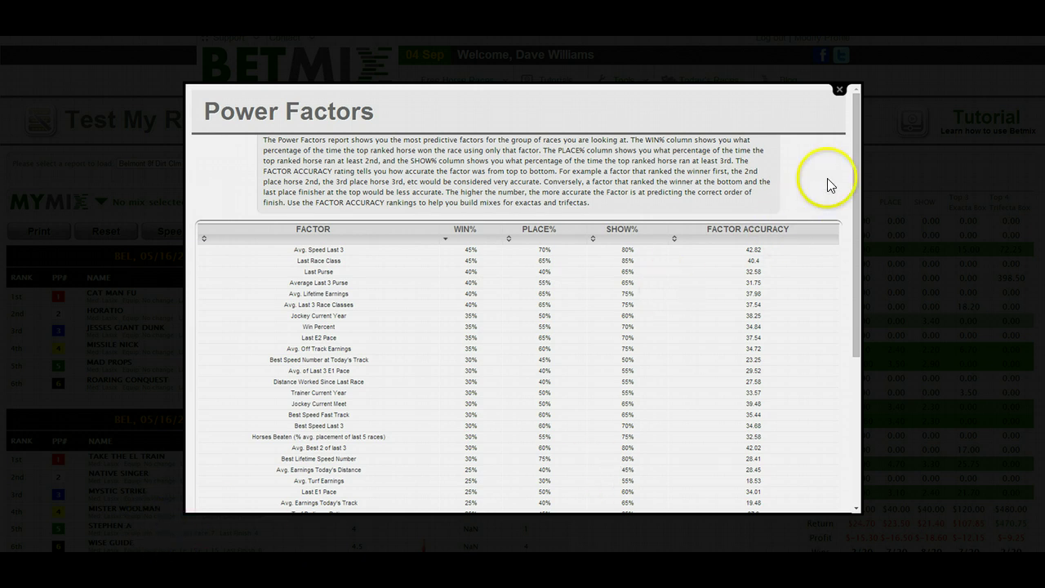
{"action": "mouse_move", "coordinate": [857, 160]}
{"action": "left_mouse_down"}
{"action": "mouse_move", "coordinate": [856, 172]}
{"action": "mouse_move", "coordinate": [854, 153]}
{"action": "left_mouse_up"}
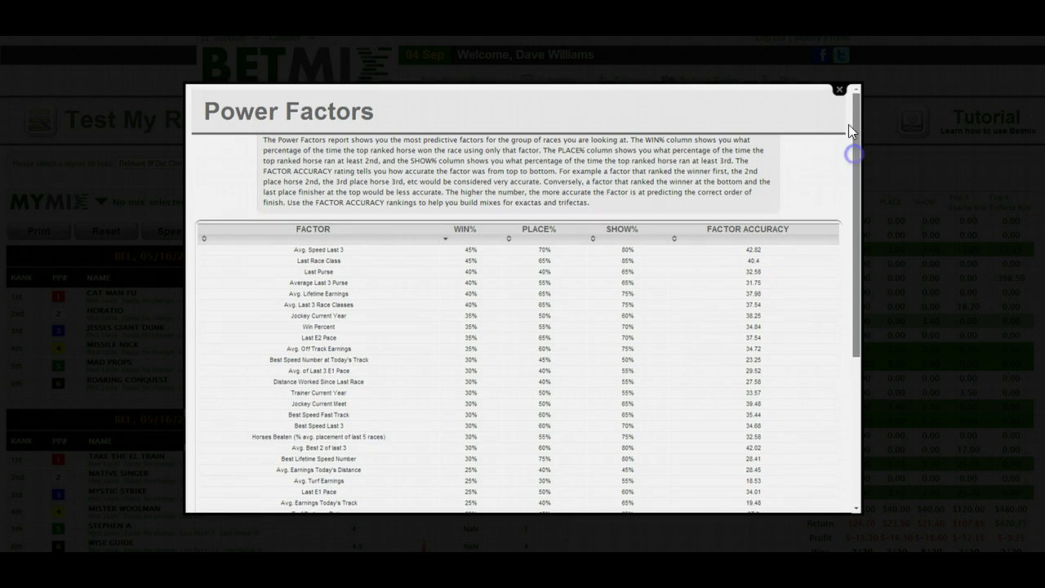
{"action": "left_click", "coordinate": [839, 89]}
Try the weighting slider for Avg. earnings today's distance and leave it at 0
{"action": "scroll", "coordinate": [728, 252], "scroll_direction": "down", "scroll_amount": 4}
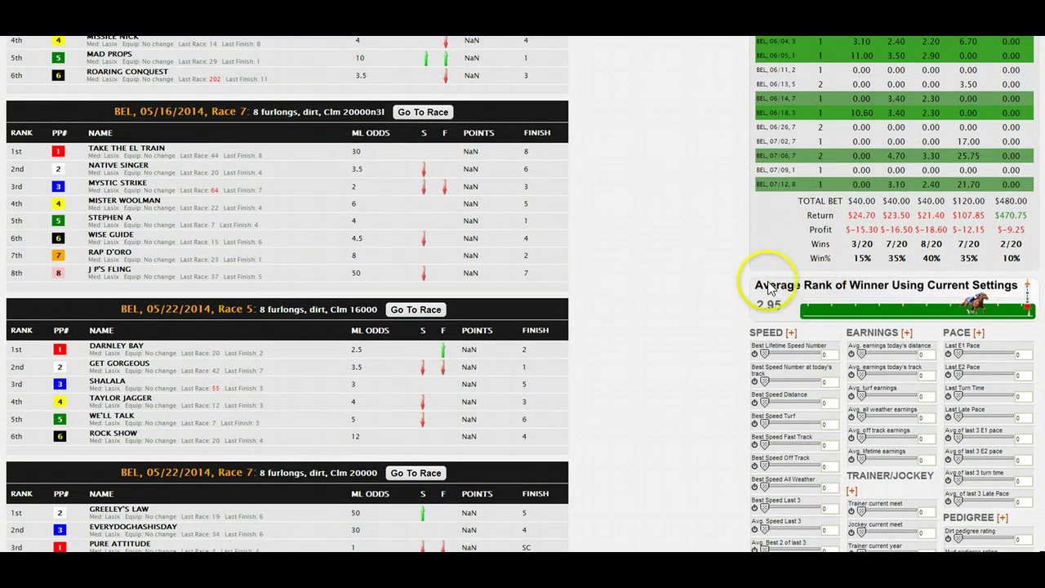
{"action": "scroll", "coordinate": [979, 299], "scroll_direction": "down", "scroll_amount": 1}
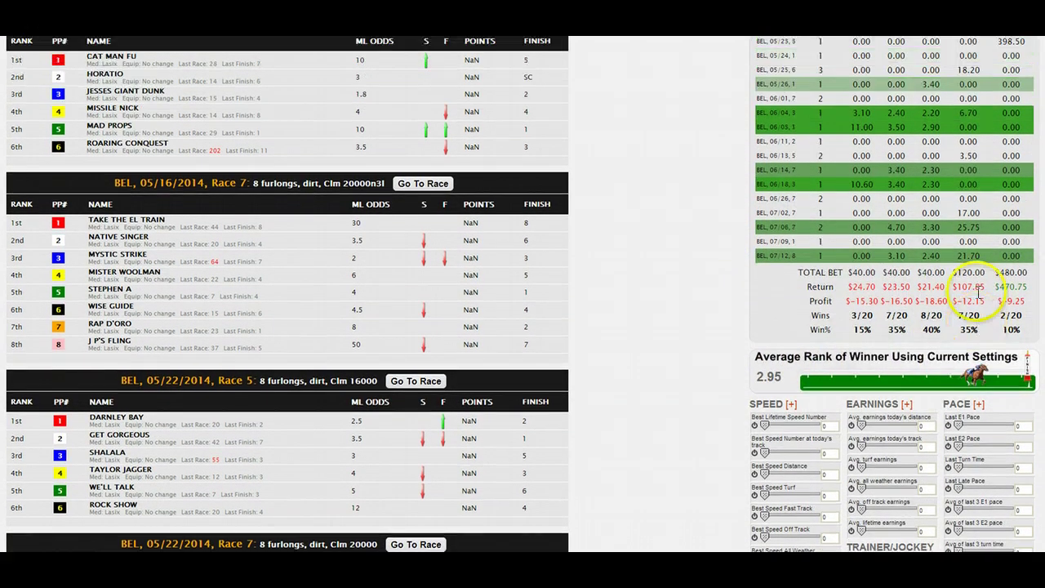
{"action": "scroll", "coordinate": [972, 302], "scroll_direction": "up", "scroll_amount": 1}
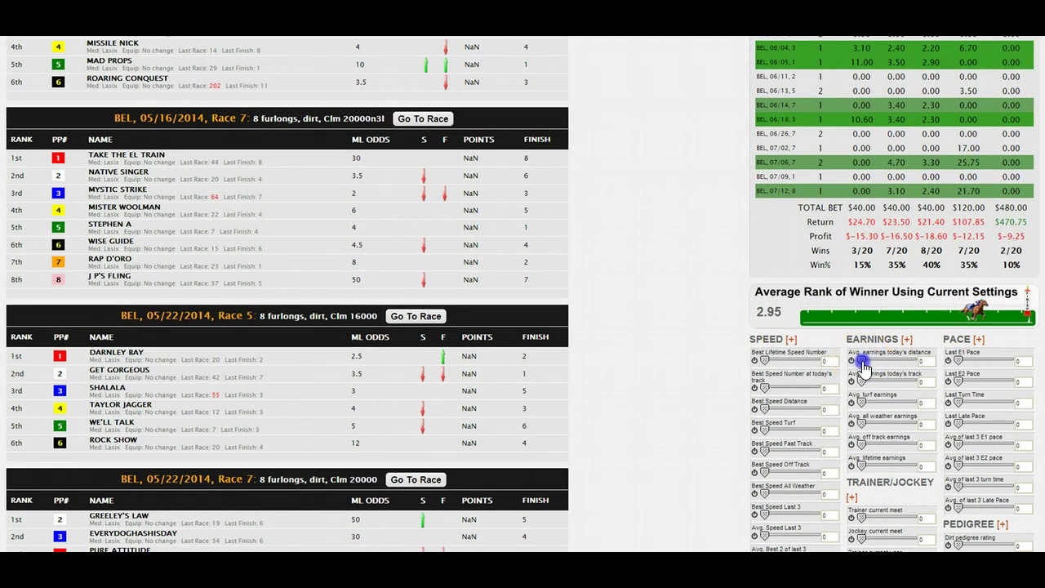
{"action": "mouse_move", "coordinate": [864, 364]}
{"action": "left_mouse_down"}
{"action": "mouse_move", "coordinate": [883, 363]}
{"action": "mouse_move", "coordinate": [851, 366]}
{"action": "left_mouse_up"}
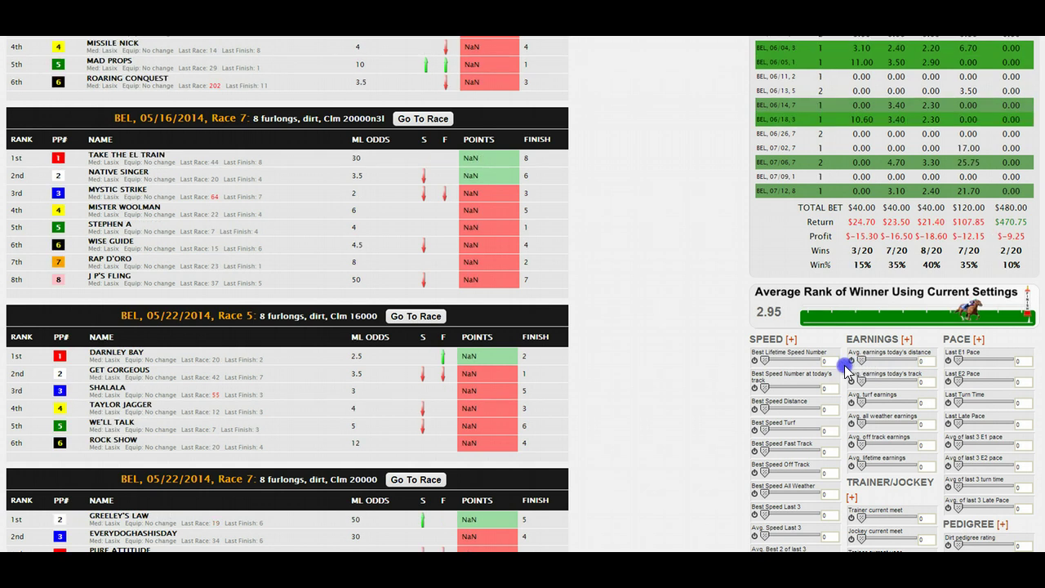
Reopen the Power Factors report to check the top WIN% factors, and close it
{"action": "scroll", "coordinate": [576, 286], "scroll_direction": "up", "scroll_amount": 5}
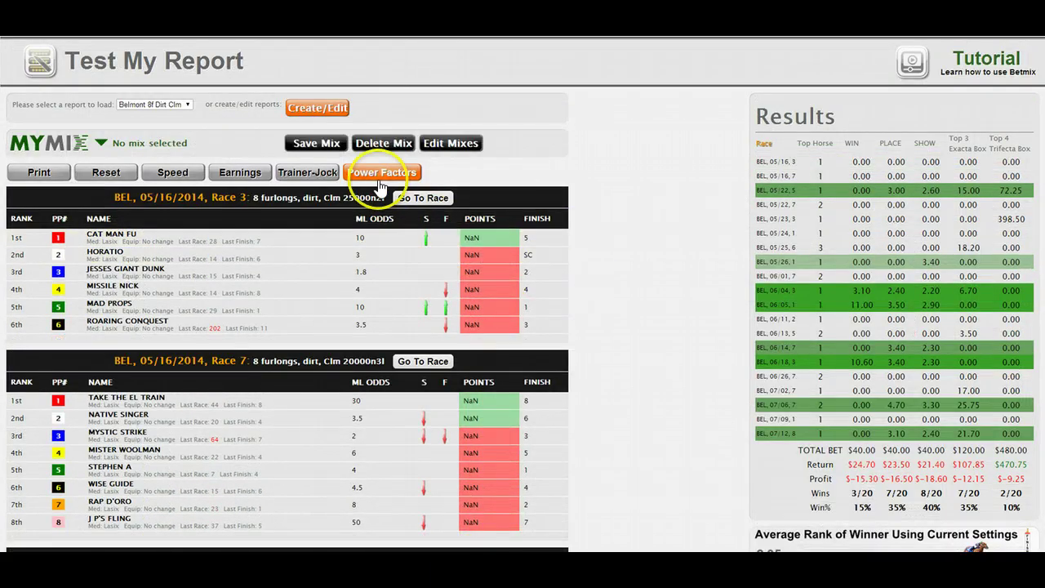
{"action": "left_click", "coordinate": [379, 176]}
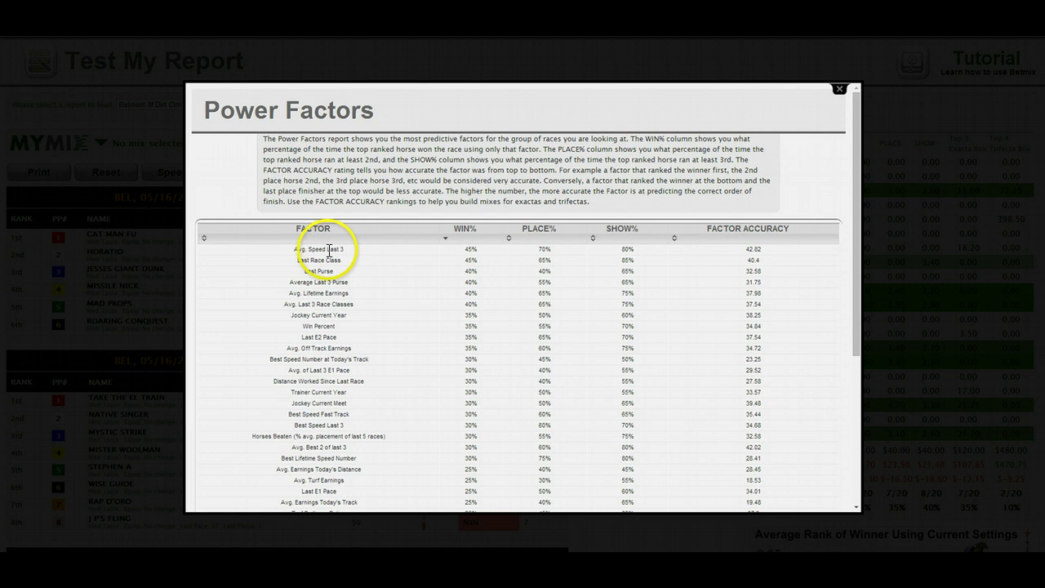
{"action": "left_click", "coordinate": [842, 90]}
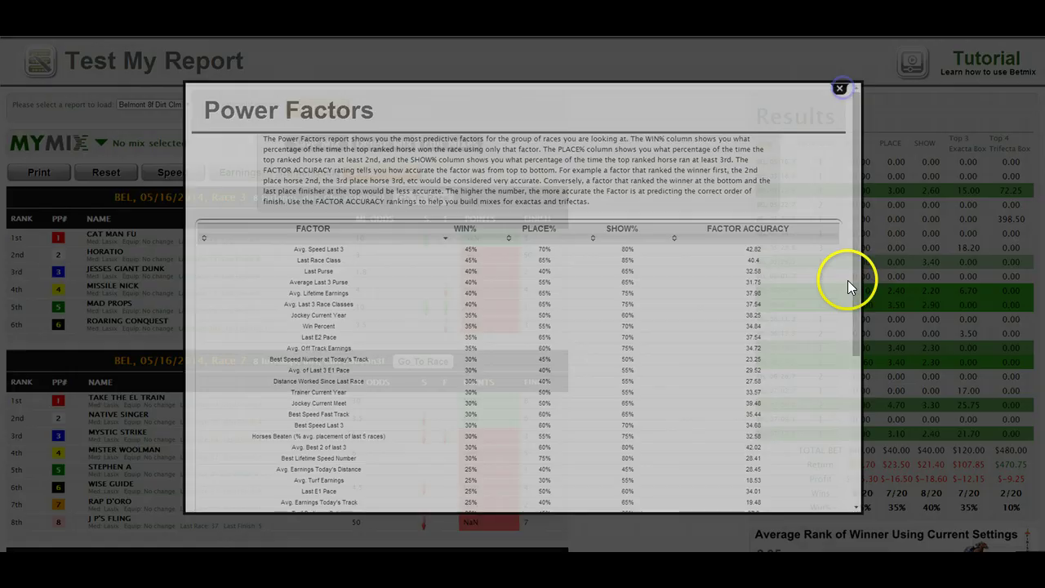
Set the weighting of the speed factor Avg. Best 2 of last 3 to 40
{"action": "scroll", "coordinate": [845, 286], "scroll_direction": "down", "scroll_amount": 5}
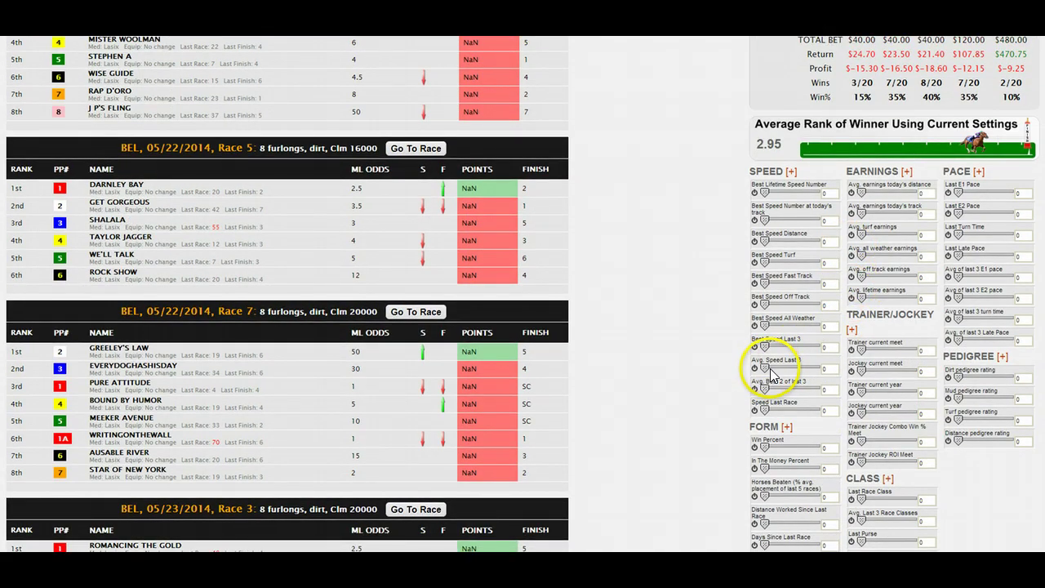
{"action": "left_click_drag", "start_coordinate": [764, 389], "coordinate": [774, 390]}
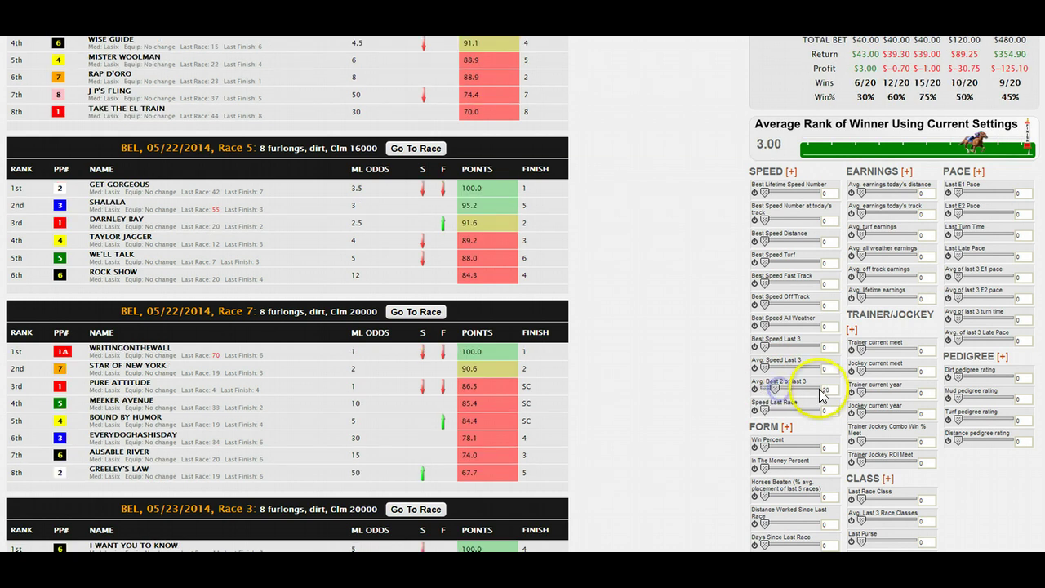
{"action": "left_click", "coordinate": [812, 390]}
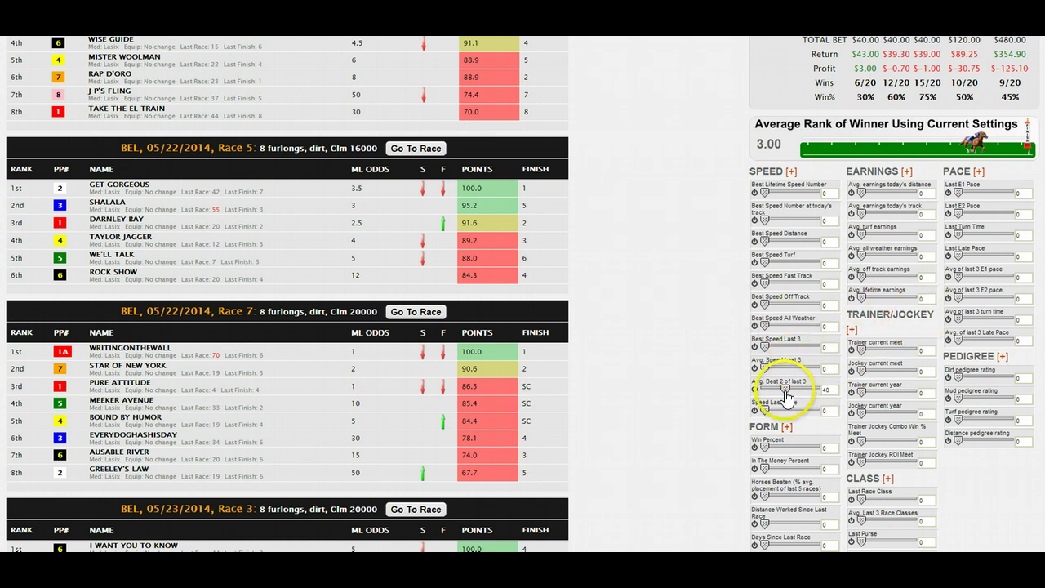
Compare the horses' points rankings with their actual finishes, race by race, from BEL 05/16/2014 Race 3 through BEL 05/24/2014 Race 1
{"action": "scroll", "coordinate": [787, 397], "scroll_direction": "up", "scroll_amount": 1}
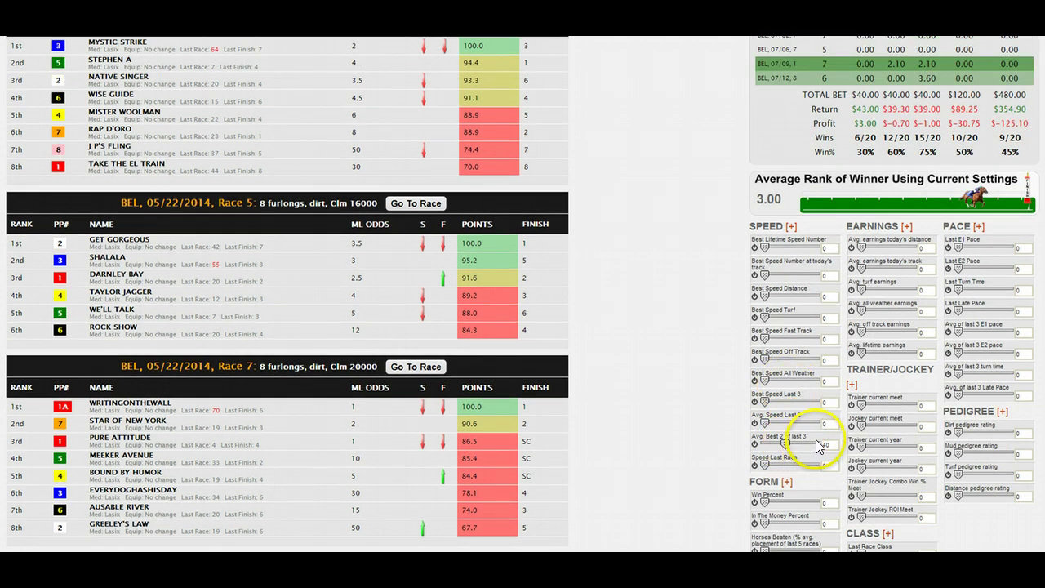
{"action": "scroll", "coordinate": [824, 437], "scroll_direction": "up", "scroll_amount": 2}
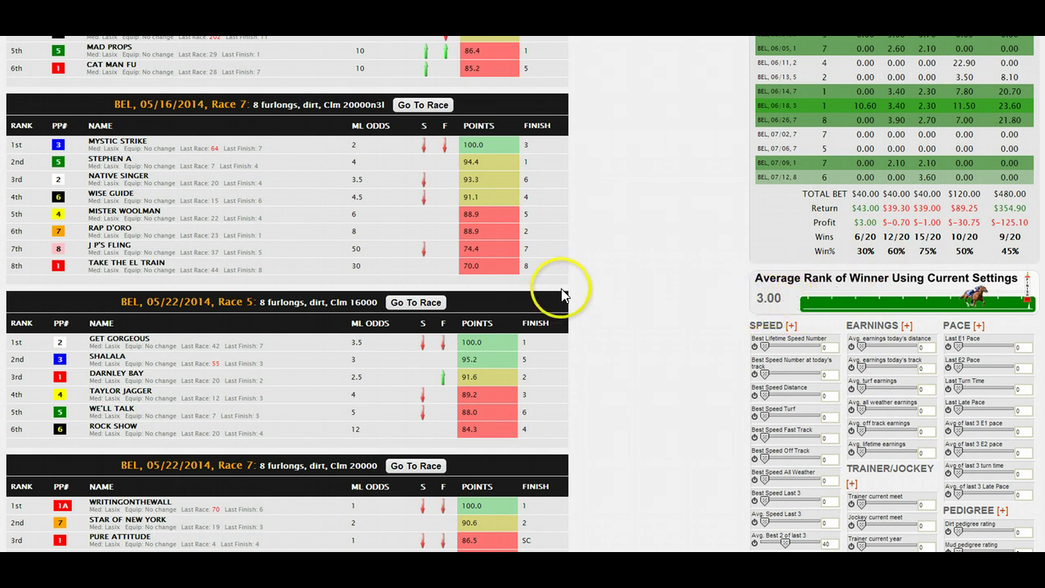
{"action": "scroll", "coordinate": [569, 292], "scroll_direction": "up", "scroll_amount": 2}
{"action": "scroll", "coordinate": [531, 159], "scroll_direction": "up", "scroll_amount": 3}
{"action": "scroll", "coordinate": [528, 157], "scroll_direction": "down", "scroll_amount": 3}
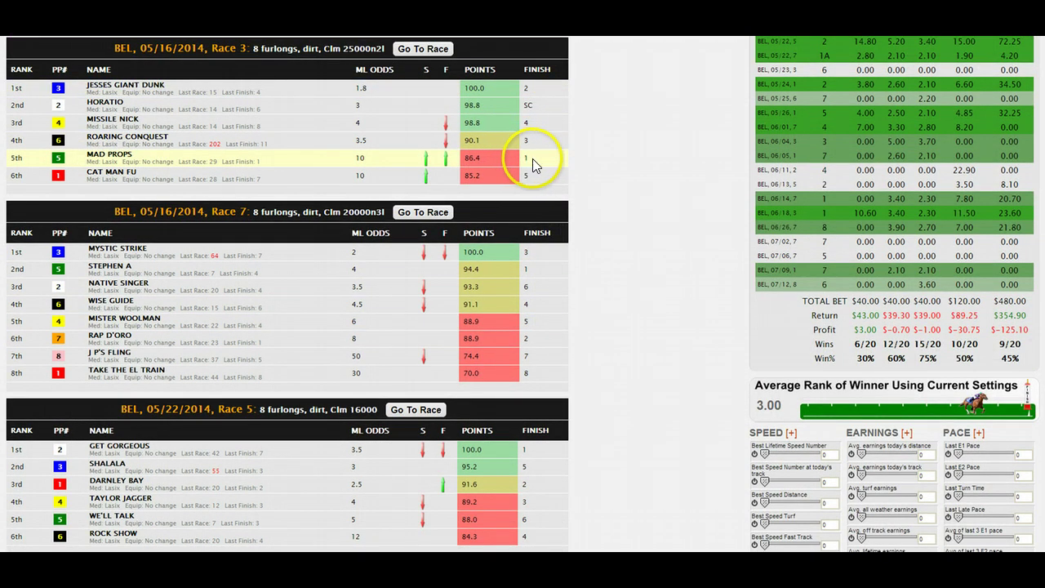
{"action": "scroll", "coordinate": [517, 157], "scroll_direction": "down", "scroll_amount": 2}
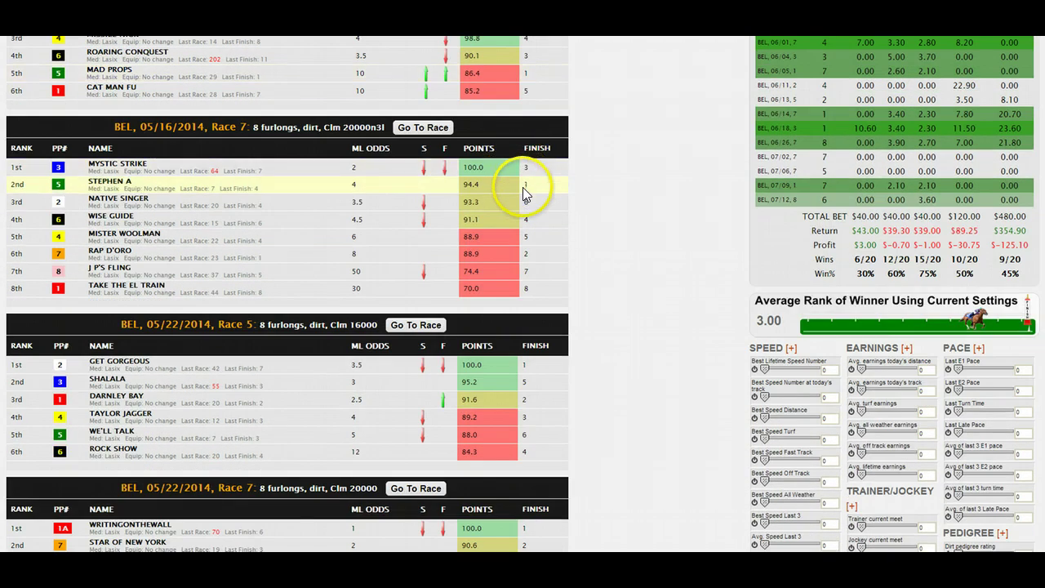
{"action": "scroll", "coordinate": [523, 187], "scroll_direction": "down", "scroll_amount": 2}
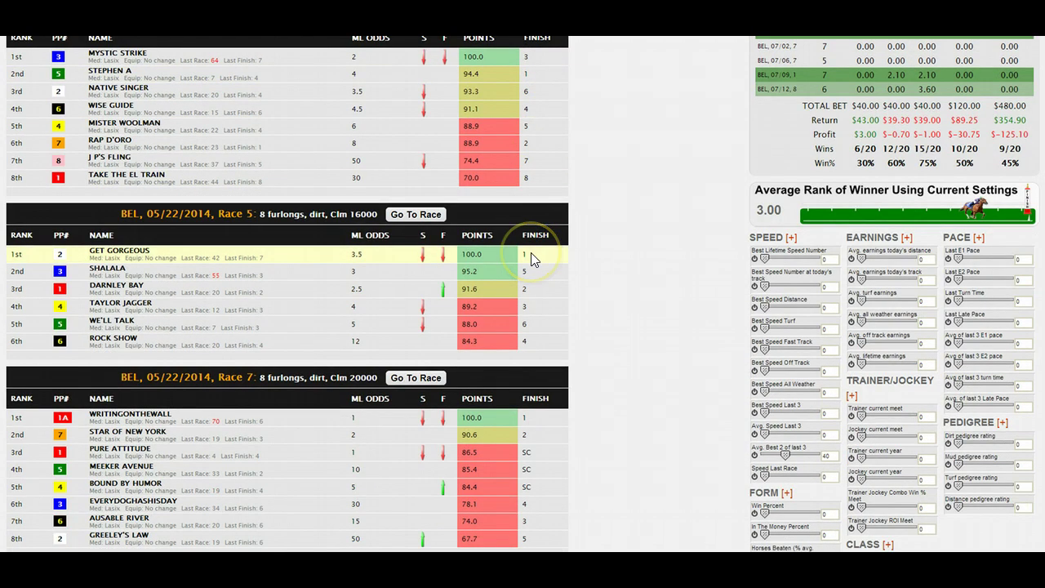
{"action": "scroll", "coordinate": [531, 252], "scroll_direction": "down", "scroll_amount": 3}
{"action": "scroll", "coordinate": [531, 289], "scroll_direction": "down", "scroll_amount": 4}
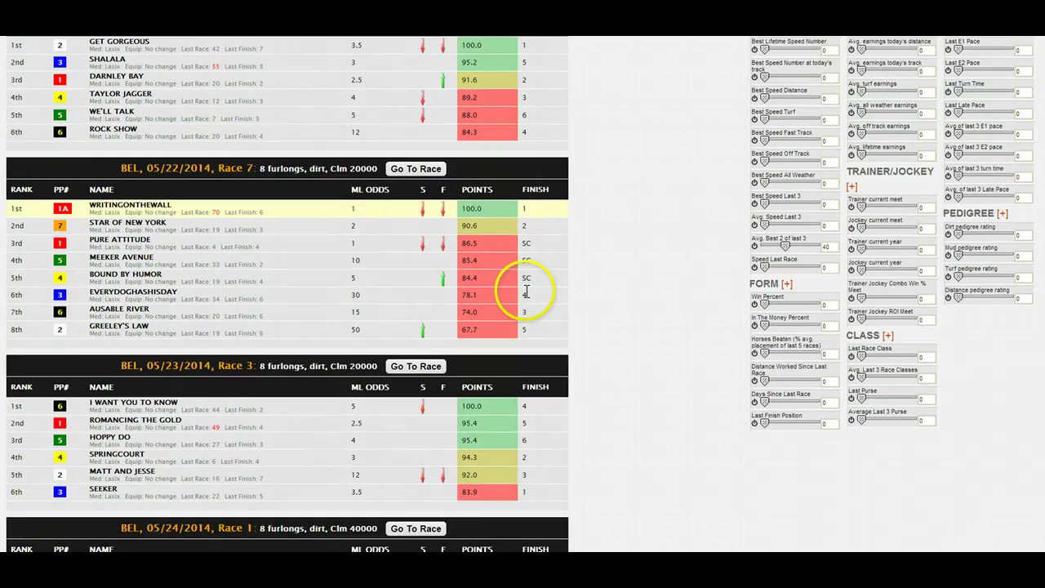
{"action": "scroll", "coordinate": [530, 377], "scroll_direction": "down", "scroll_amount": 3}
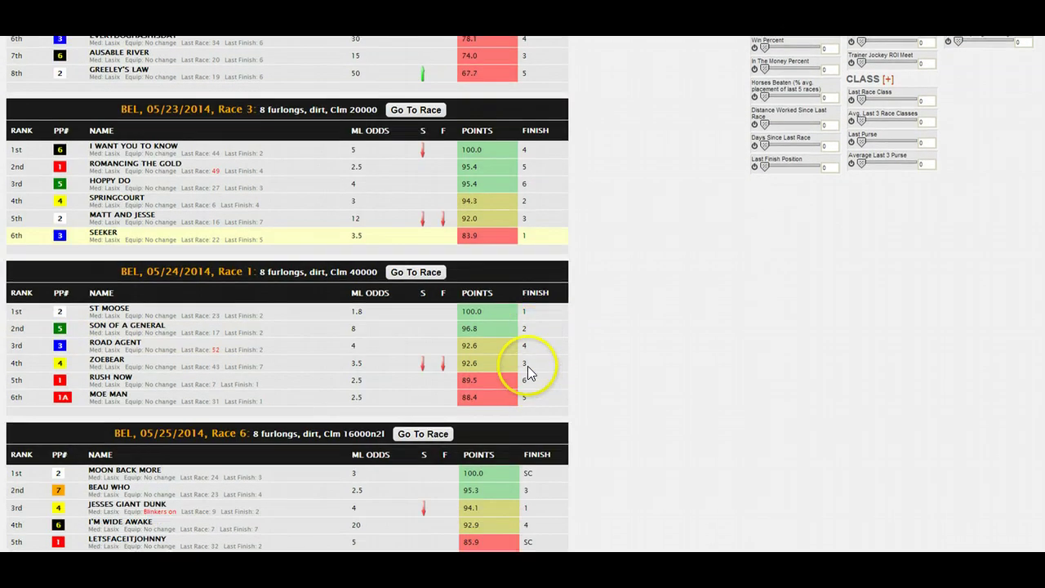
{"action": "scroll", "coordinate": [524, 324], "scroll_direction": "up", "scroll_amount": 15}
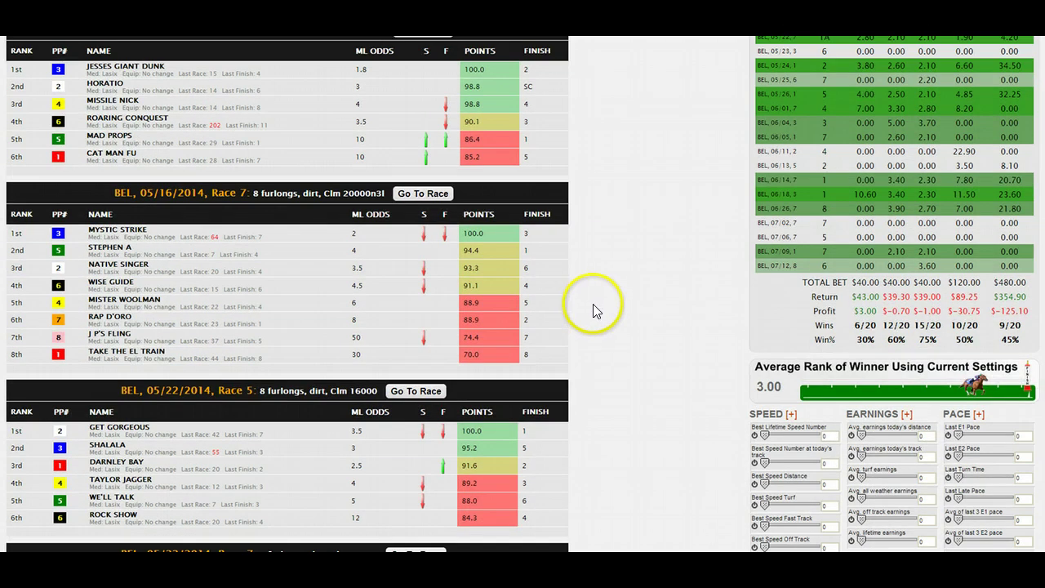
Examine the Average Rank of Winner figure together with the race-by-race results table
{"action": "scroll", "coordinate": [606, 303], "scroll_direction": "down", "scroll_amount": 5}
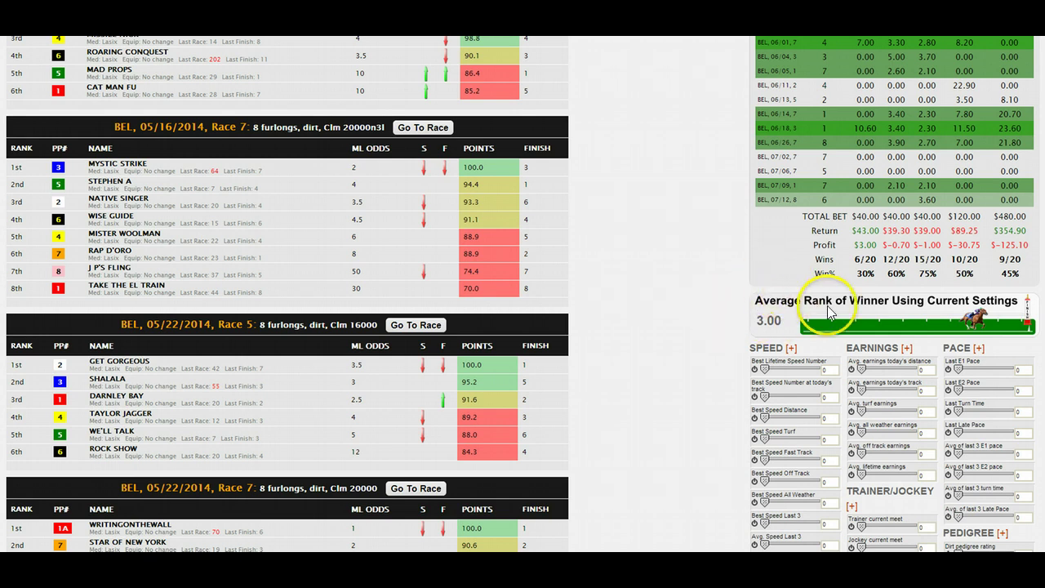
{"action": "left_click", "coordinate": [762, 320]}
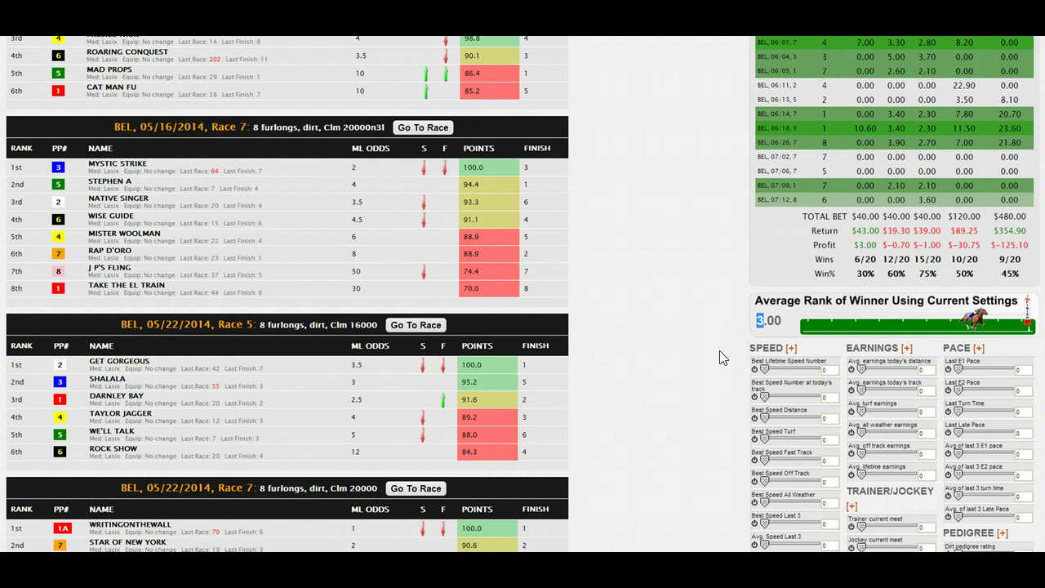
{"action": "scroll", "coordinate": [720, 357], "scroll_direction": "down", "scroll_amount": 2}
{"action": "scroll", "coordinate": [720, 357], "scroll_direction": "up", "scroll_amount": 4}
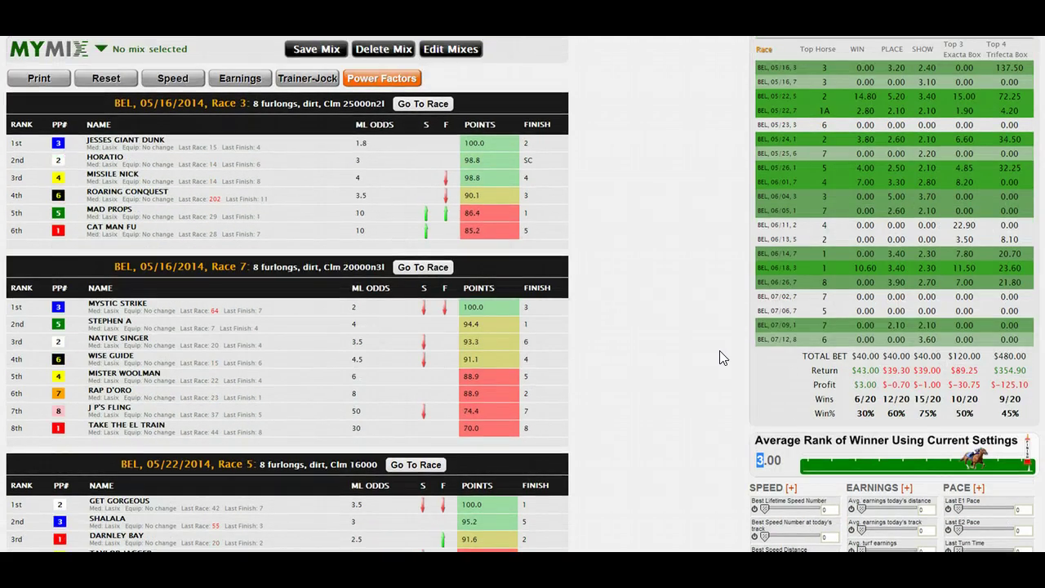
{"action": "scroll", "coordinate": [720, 357], "scroll_direction": "down", "scroll_amount": 2}
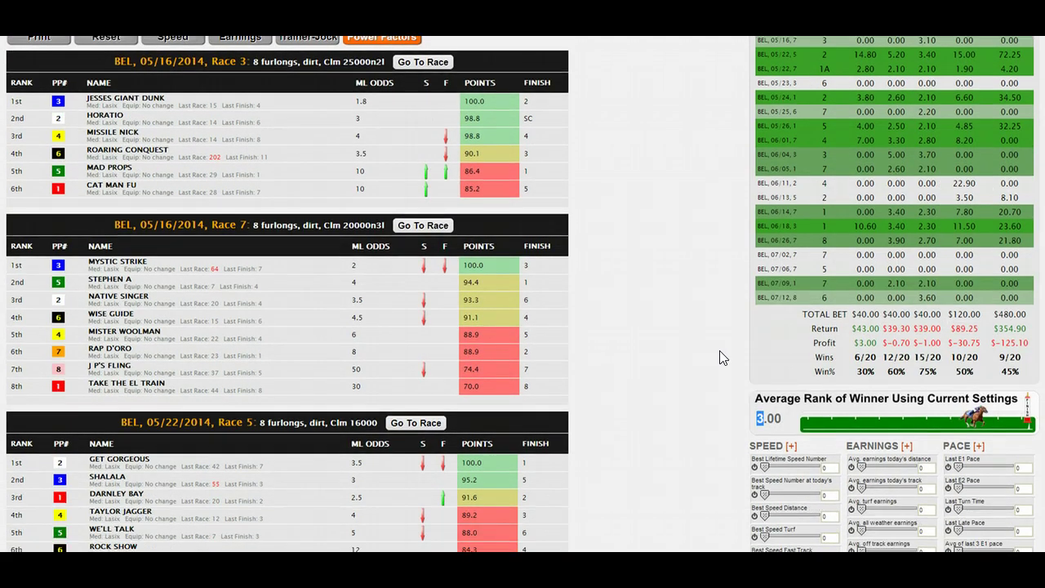
{"action": "left_click", "coordinate": [735, 355]}
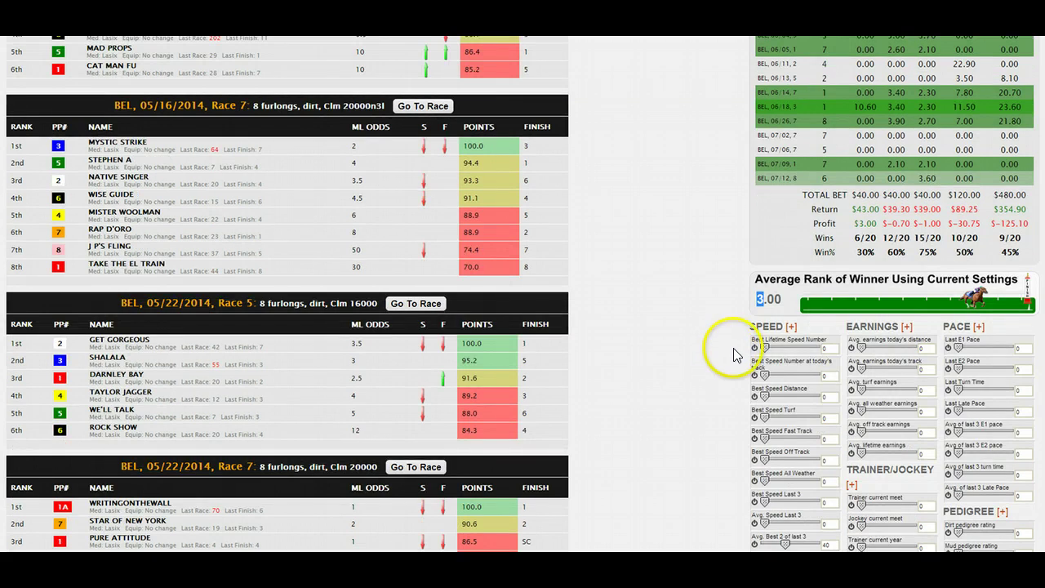
Review the available weighting factors and check the Wins and Win% rows of the results for each bet type
{"action": "scroll", "coordinate": [734, 354], "scroll_direction": "down", "scroll_amount": 1}
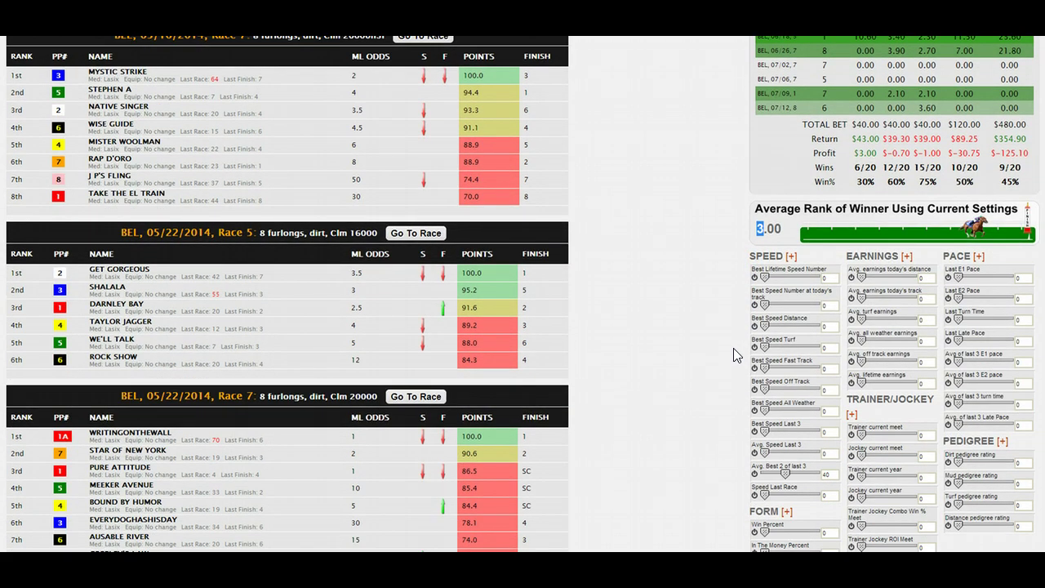
{"action": "left_click", "coordinate": [986, 391]}
{"action": "scroll", "coordinate": [985, 388], "scroll_direction": "up", "scroll_amount": 1}
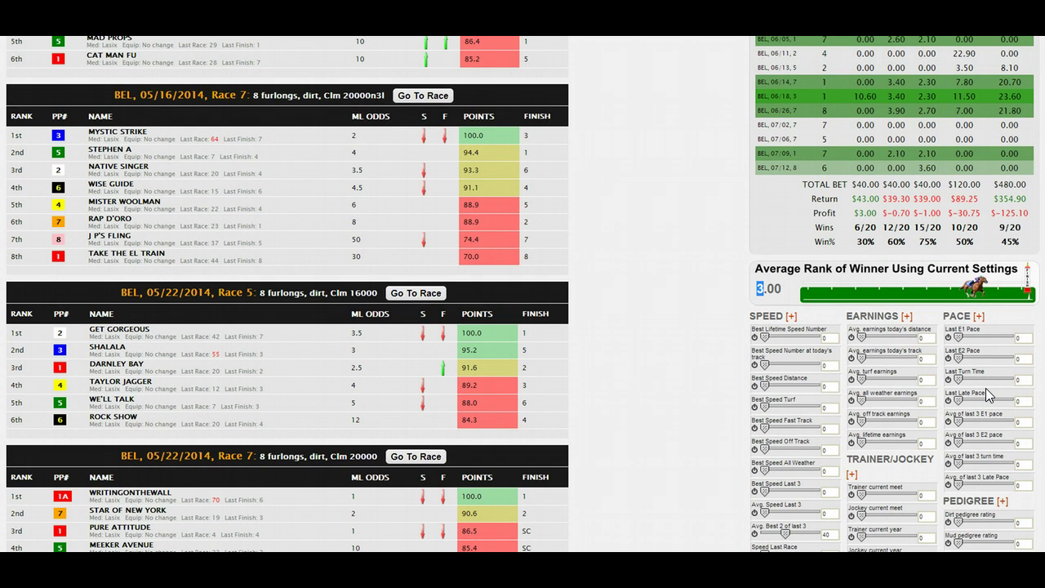
{"action": "left_click", "coordinate": [910, 350]}
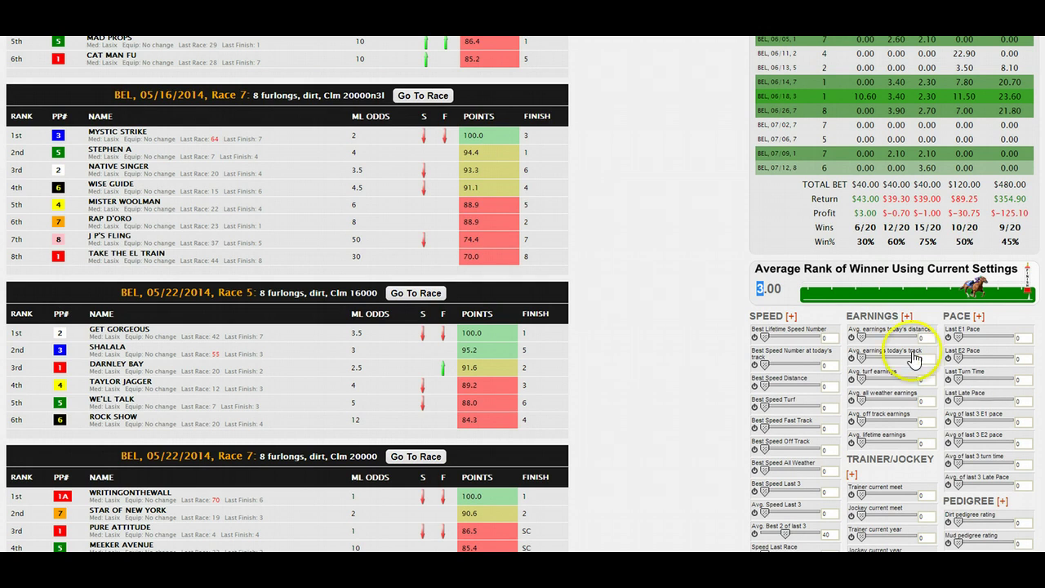
{"action": "scroll", "coordinate": [770, 275], "scroll_direction": "down", "scroll_amount": 1}
{"action": "left_click", "coordinate": [770, 275]}
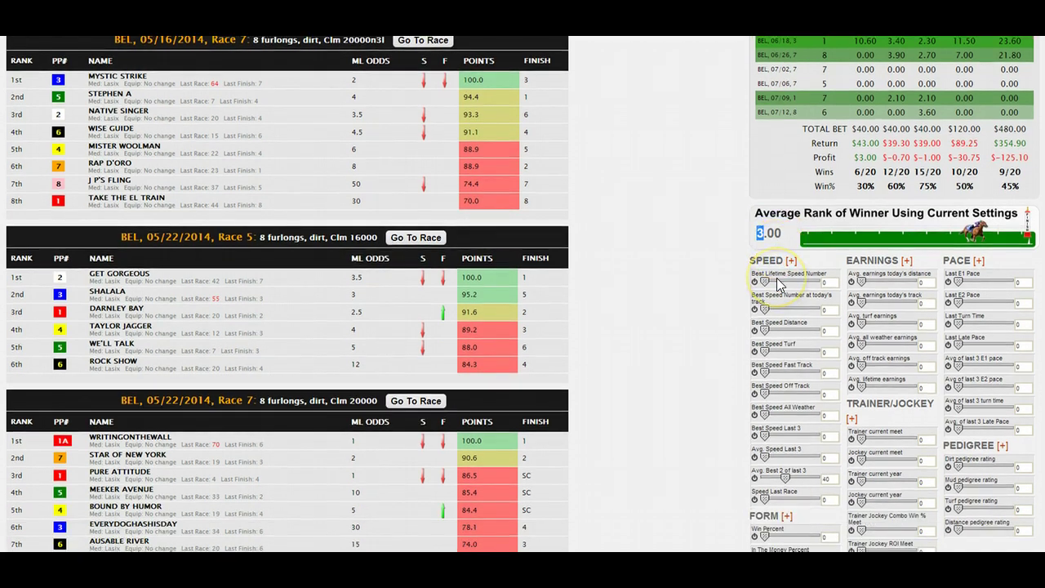
{"action": "scroll", "coordinate": [776, 278], "scroll_direction": "up", "scroll_amount": 2}
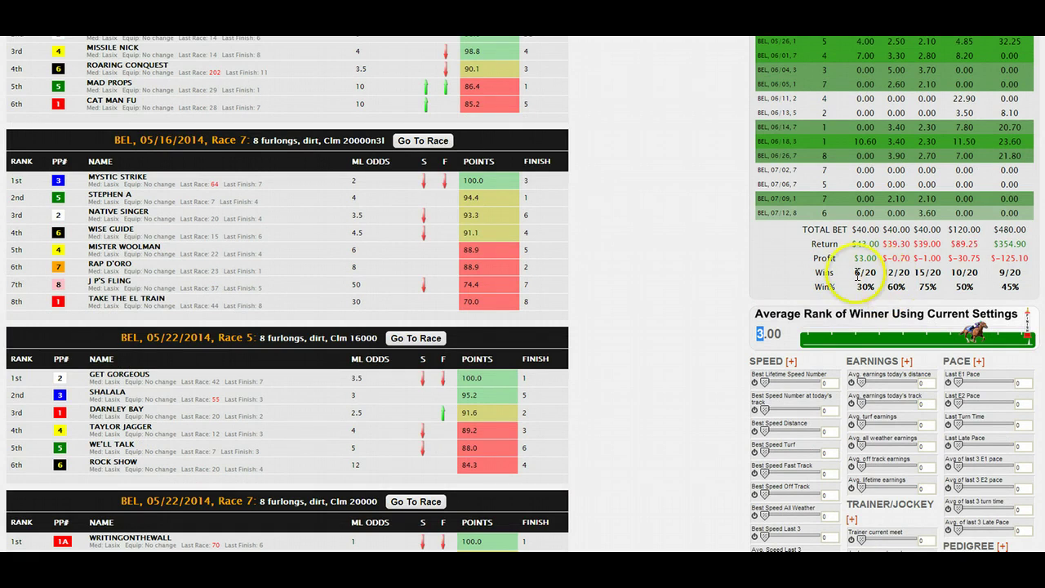
{"action": "scroll", "coordinate": [883, 272], "scroll_direction": "down", "scroll_amount": 1}
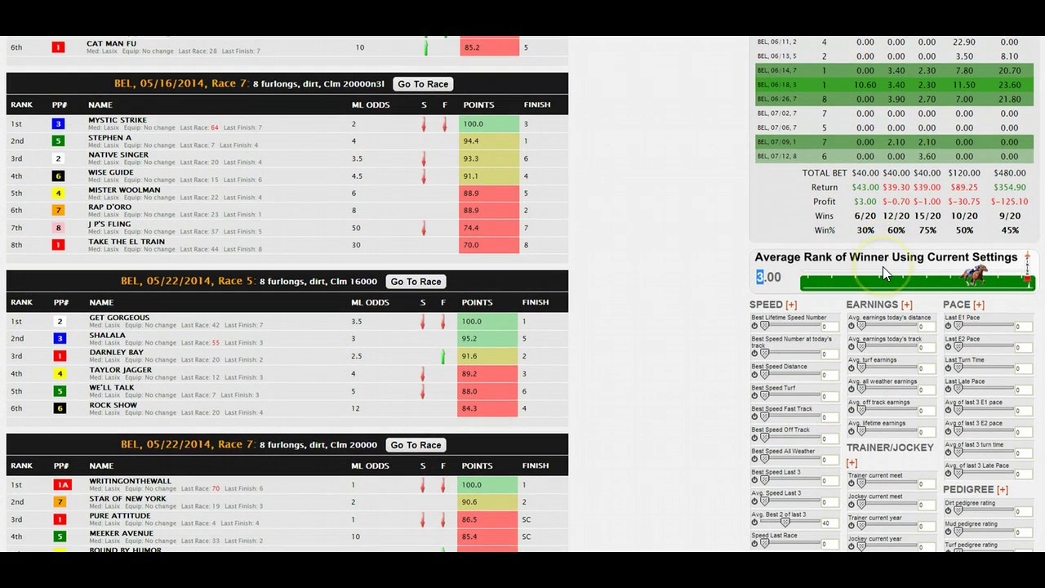
{"action": "left_click", "coordinate": [878, 222]}
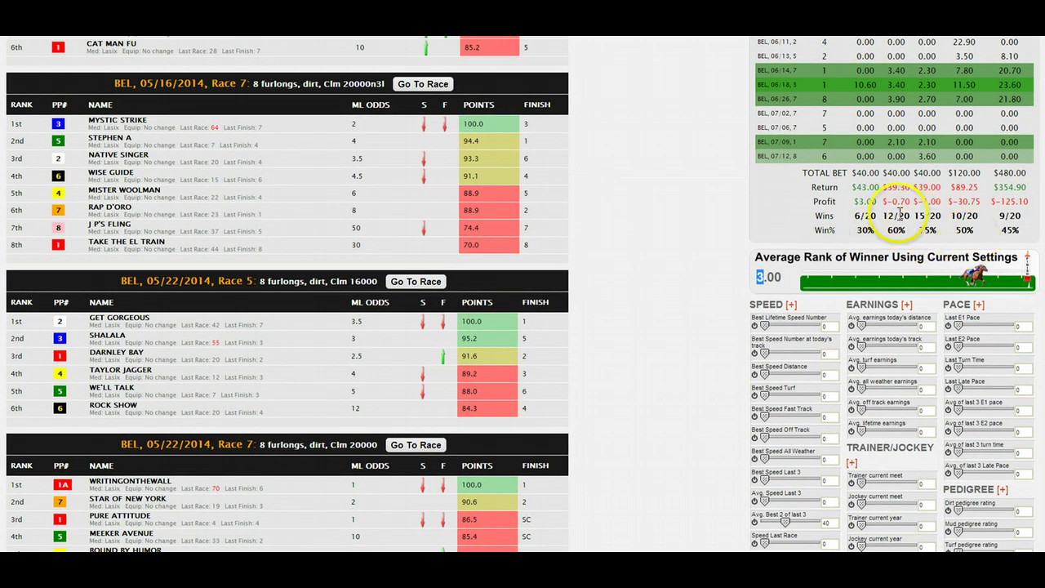
Reopen the Power Factors report, sort the factors by descending Factor Accuracy, and close the report
{"action": "scroll", "coordinate": [903, 256], "scroll_direction": "up", "scroll_amount": 3}
{"action": "scroll", "coordinate": [902, 255], "scroll_direction": "up", "scroll_amount": 3}
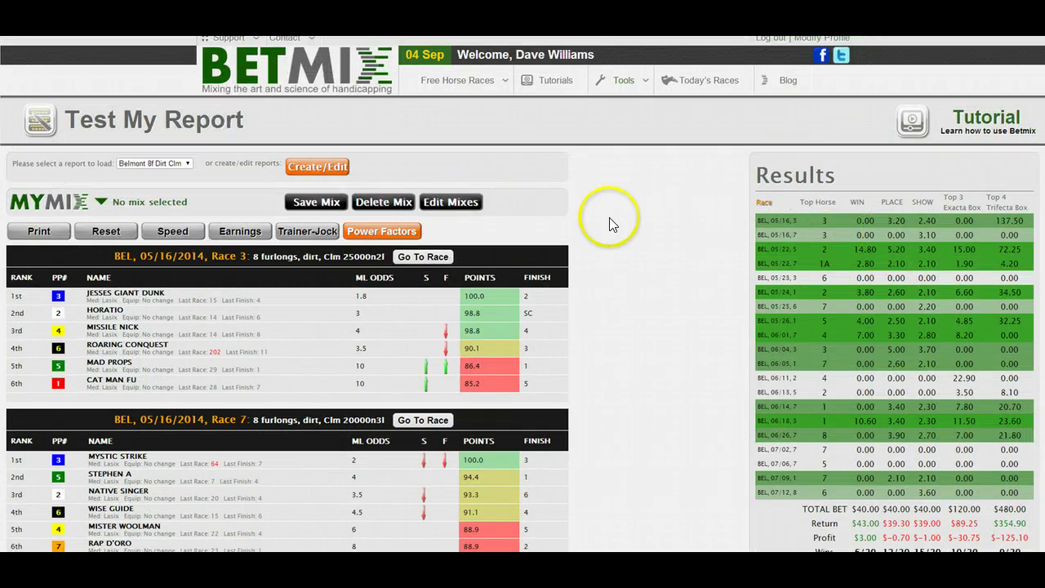
{"action": "left_click", "coordinate": [381, 232]}
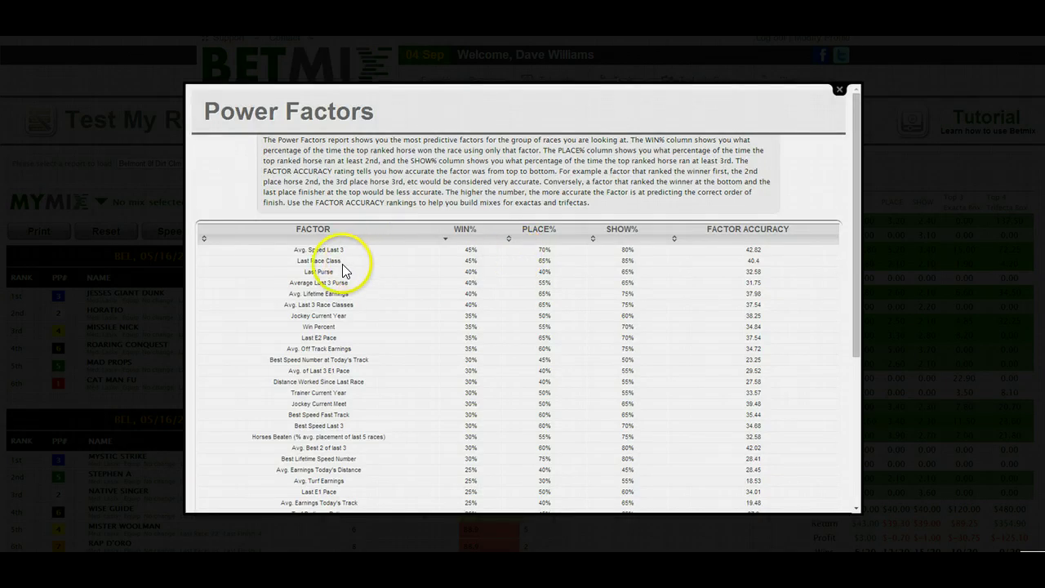
{"action": "left_click", "coordinate": [748, 243]}
{"action": "left_click", "coordinate": [747, 239]}
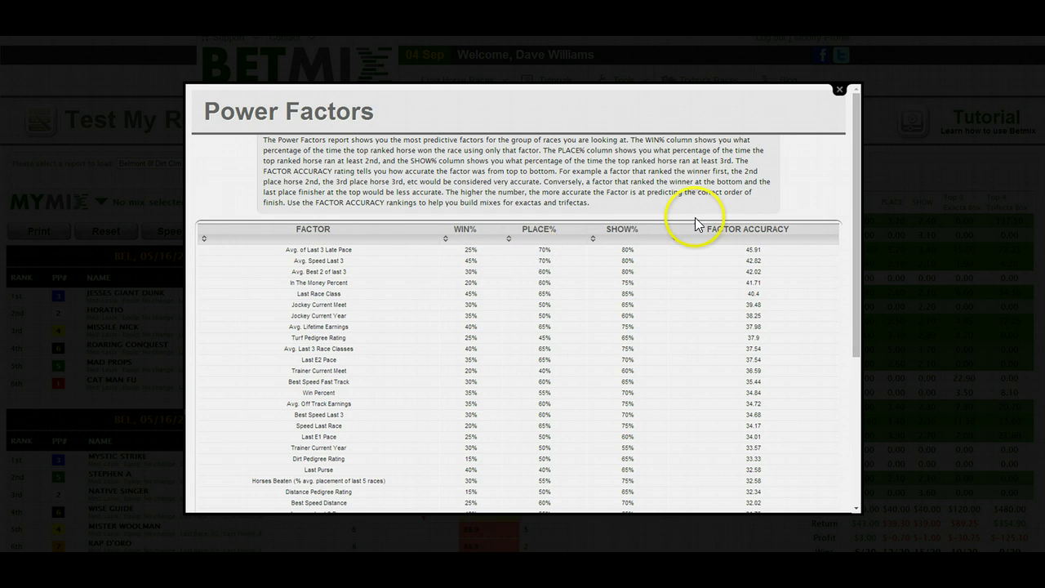
{"action": "left_click", "coordinate": [840, 91]}
Try the Avg. Speed Last 3 weighting at 100, and set it to 40
{"action": "scroll", "coordinate": [880, 343], "scroll_direction": "down", "scroll_amount": 10}
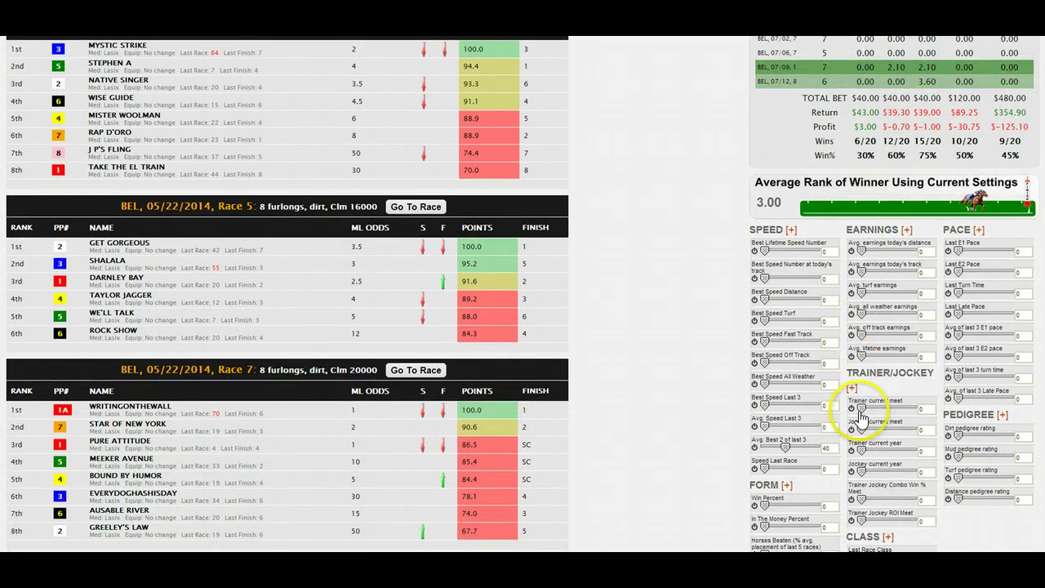
{"action": "left_click", "coordinate": [764, 426]}
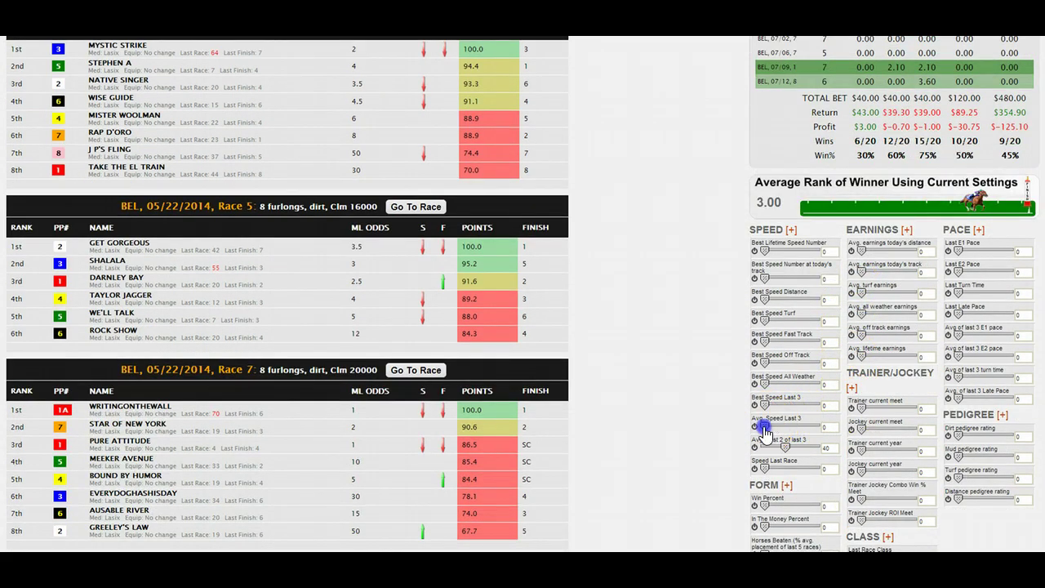
{"action": "left_click_drag", "start_coordinate": [764, 430], "coordinate": [831, 441]}
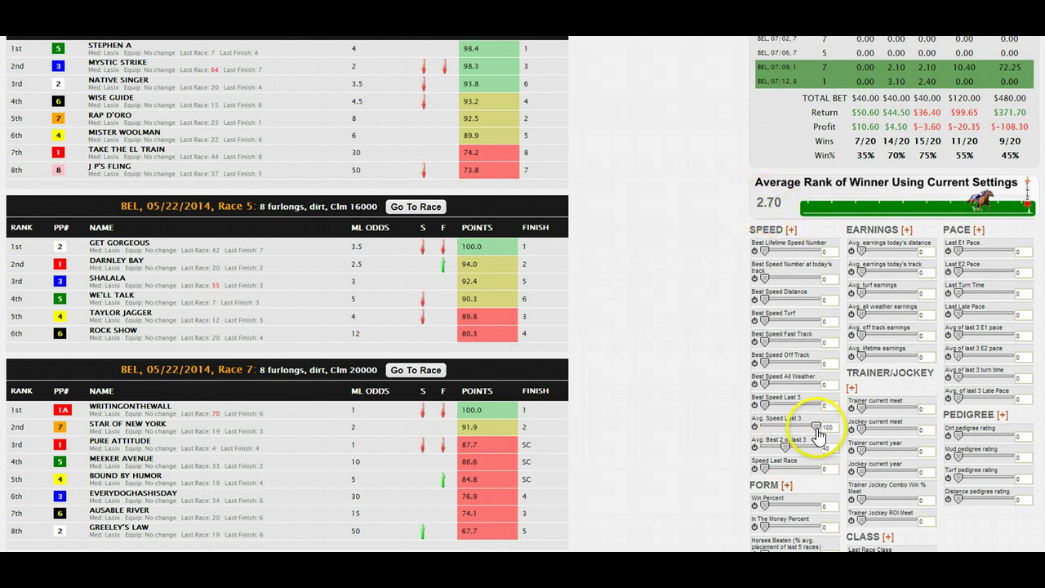
{"action": "left_click", "coordinate": [816, 435]}
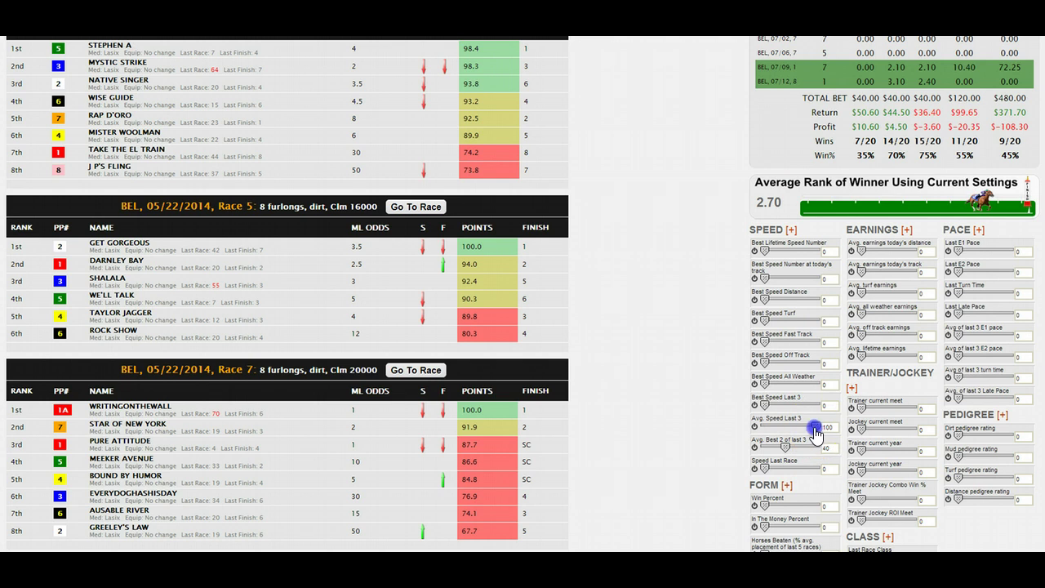
{"action": "left_click_drag", "start_coordinate": [817, 434], "coordinate": [802, 417]}
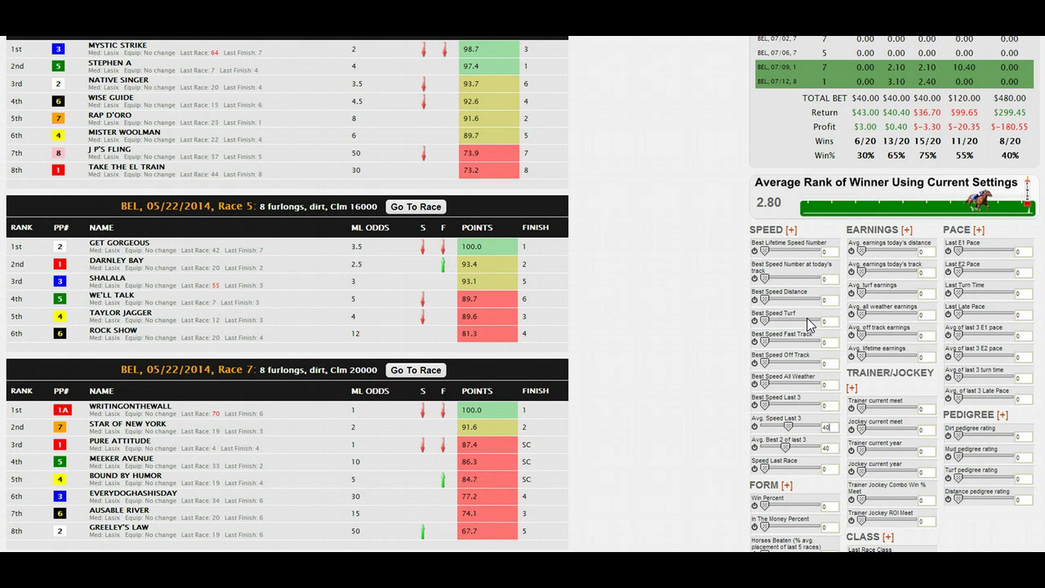
{"action": "type", "text": "40"}
{"action": "left_click", "coordinate": [653, 261]}
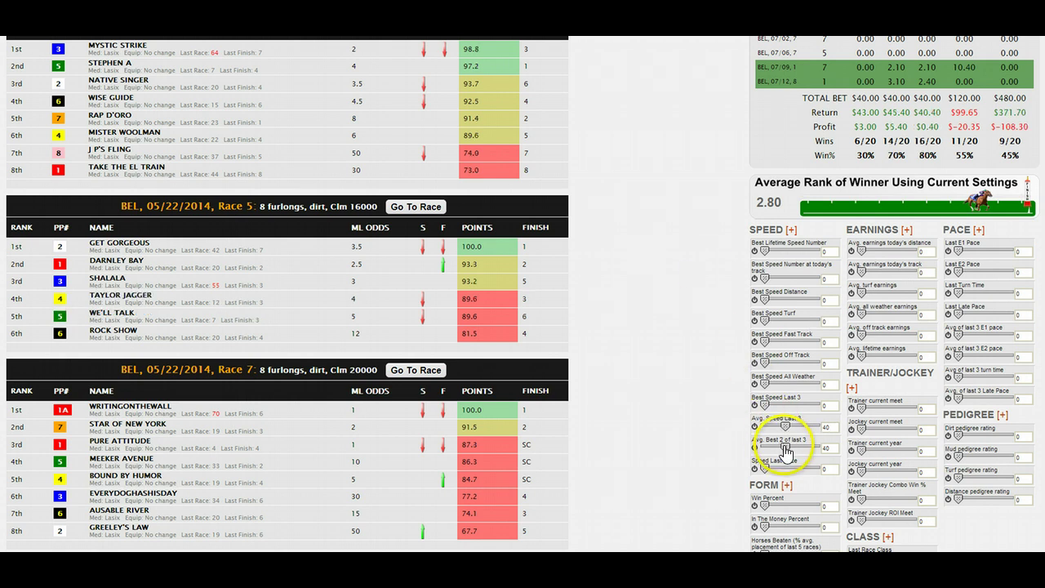
Lower the Avg. Best 2 of last 3 weighting to 7
{"action": "left_click_drag", "start_coordinate": [786, 452], "coordinate": [766, 454]}
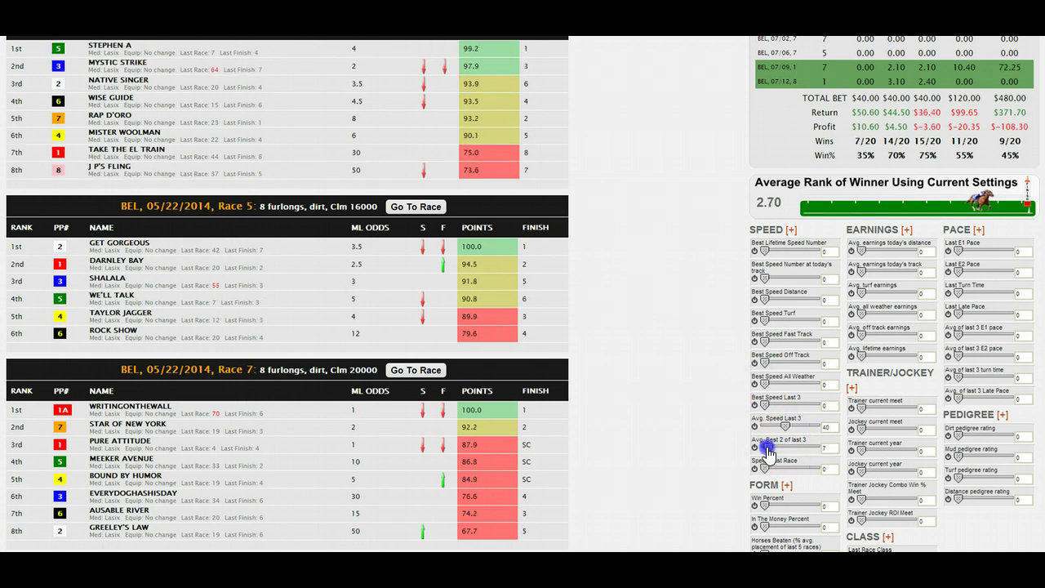
{"action": "left_click_drag", "start_coordinate": [767, 454], "coordinate": [768, 453]}
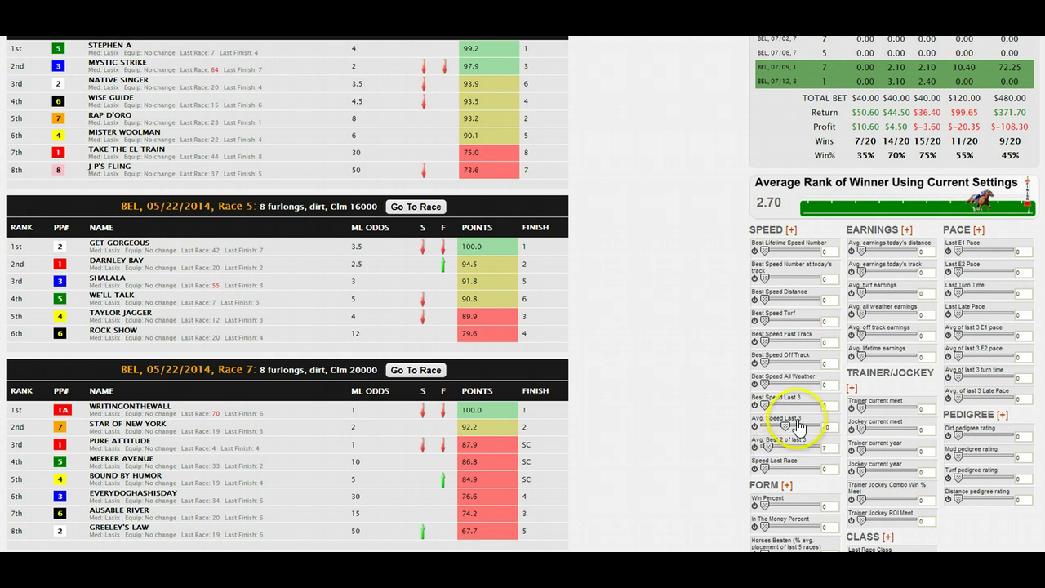
Set the Best Lifetime Speed Number weighting to 53
{"action": "left_click", "coordinate": [765, 255]}
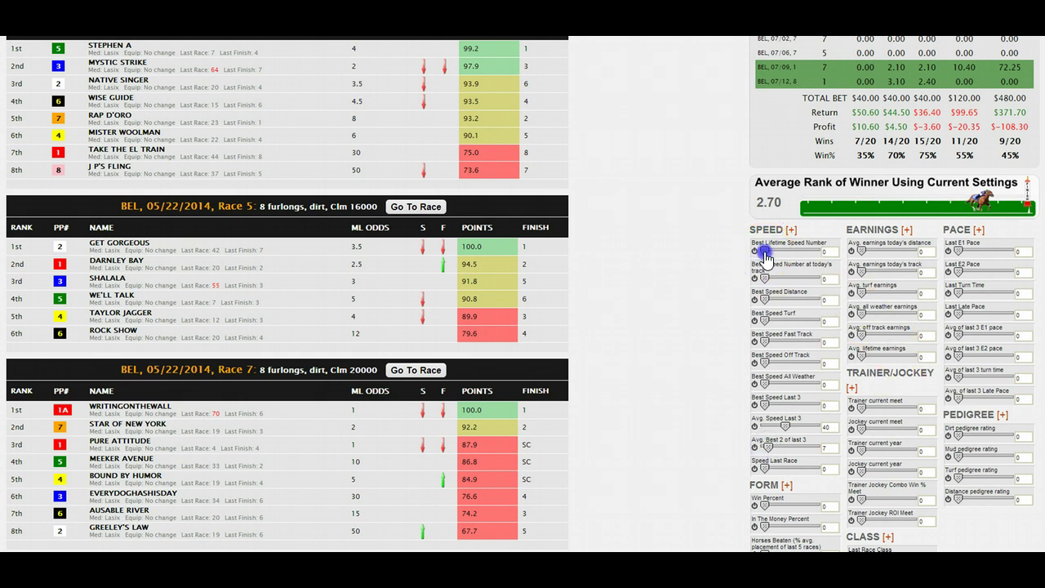
{"action": "left_click_drag", "start_coordinate": [770, 256], "coordinate": [794, 257]}
{"action": "left_click", "coordinate": [768, 255]}
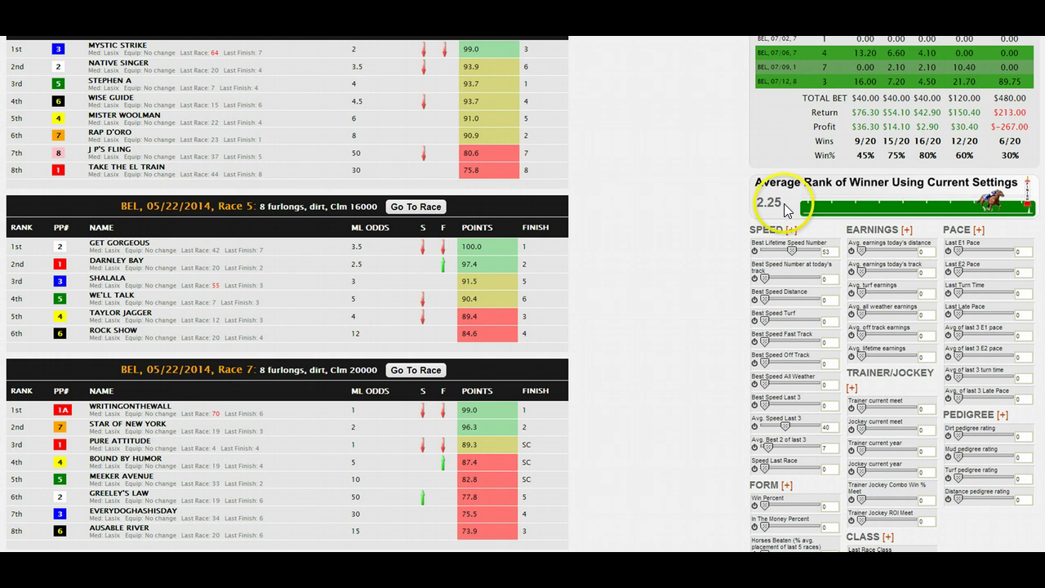
Check the Average Rank of Winner, the per-race results, and the Wins and Win% rows for the current mix
{"action": "scroll", "coordinate": [785, 212], "scroll_direction": "up", "scroll_amount": 1}
{"action": "scroll", "coordinate": [770, 263], "scroll_direction": "down", "scroll_amount": 1}
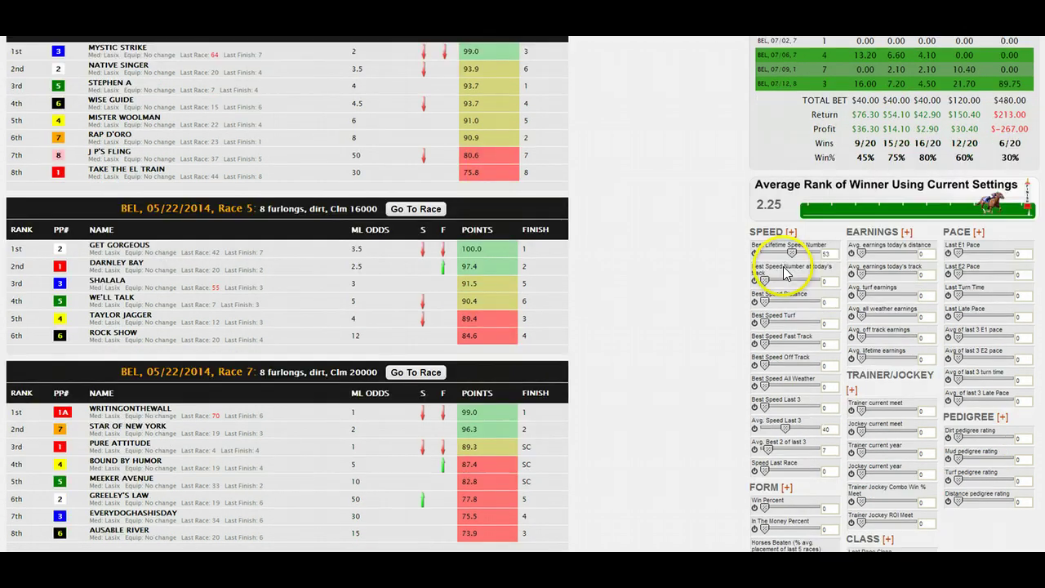
{"action": "scroll", "coordinate": [780, 263], "scroll_direction": "up", "scroll_amount": 1}
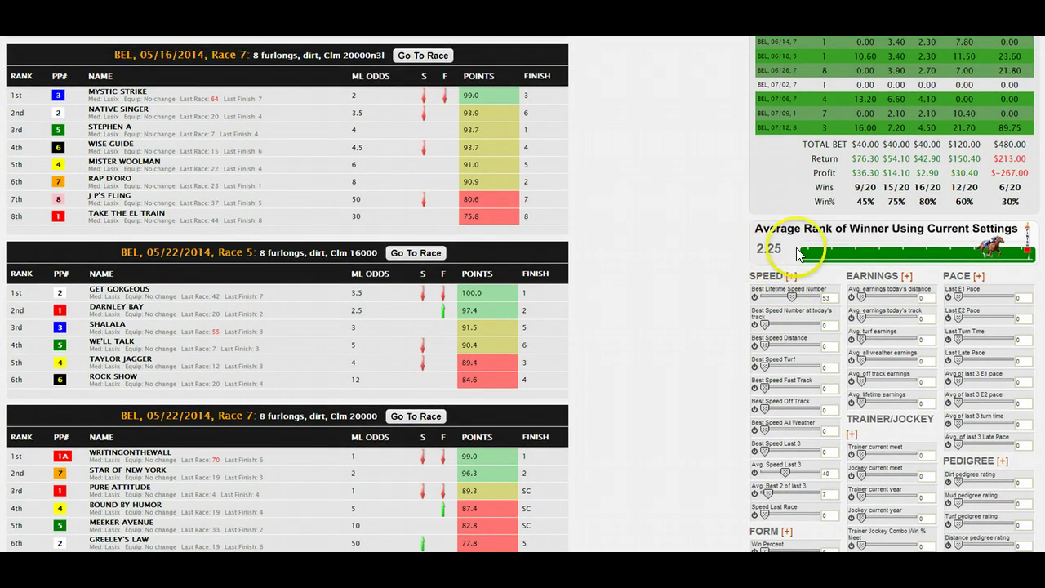
{"action": "scroll", "coordinate": [772, 257], "scroll_direction": "up", "scroll_amount": 2}
{"action": "left_click", "coordinate": [860, 279]}
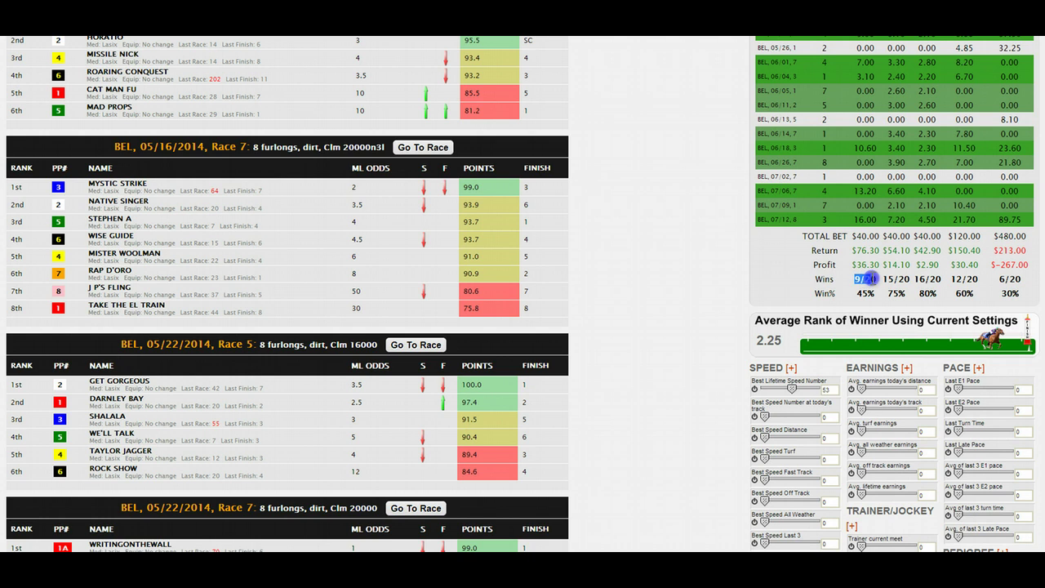
{"action": "left_click", "coordinate": [877, 281]}
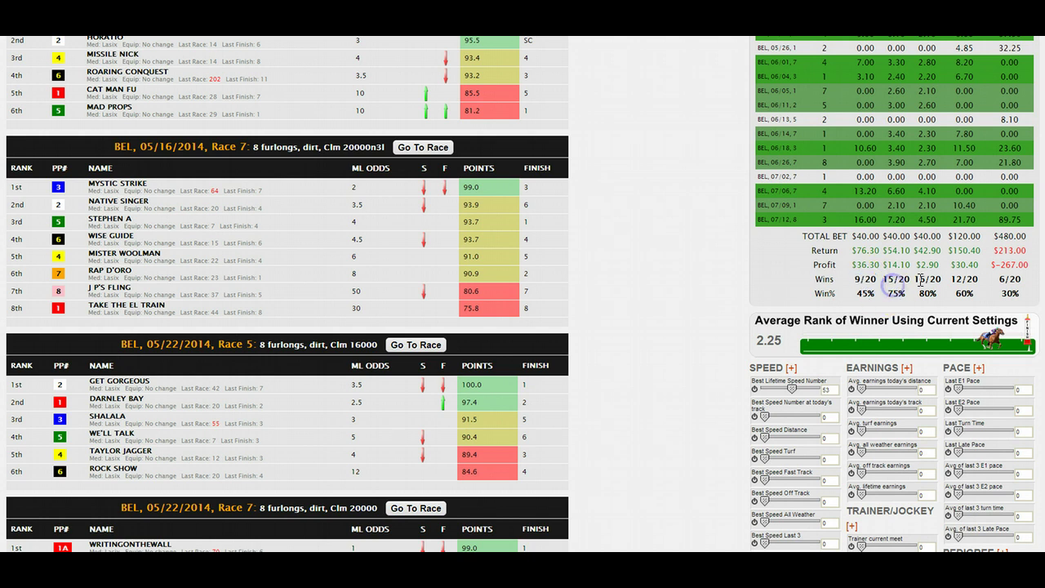
{"action": "left_click", "coordinate": [890, 280]}
{"action": "scroll", "coordinate": [860, 294], "scroll_direction": "up", "scroll_amount": 5}
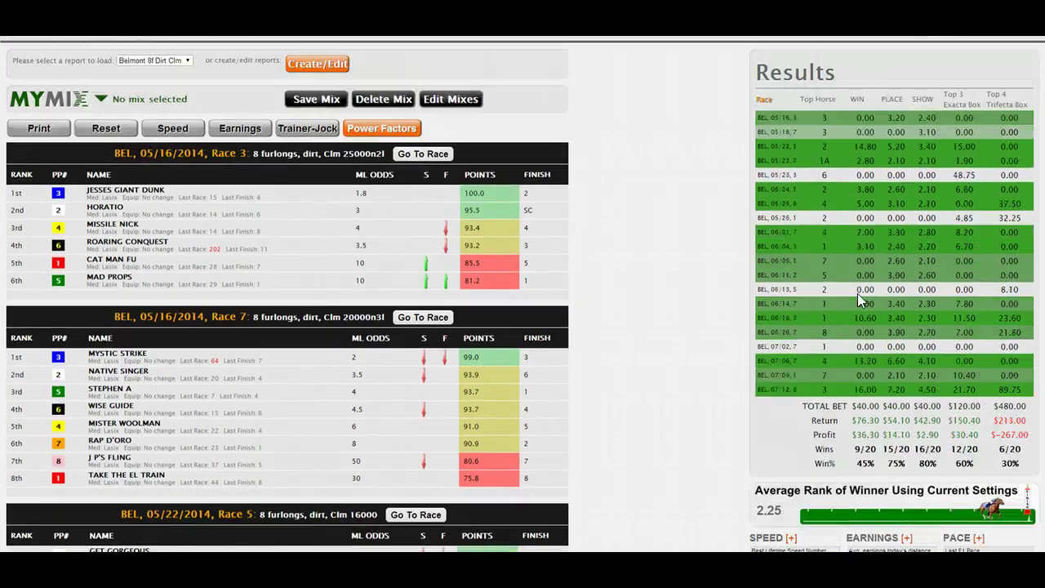
{"action": "scroll", "coordinate": [858, 294], "scroll_direction": "down", "scroll_amount": 4}
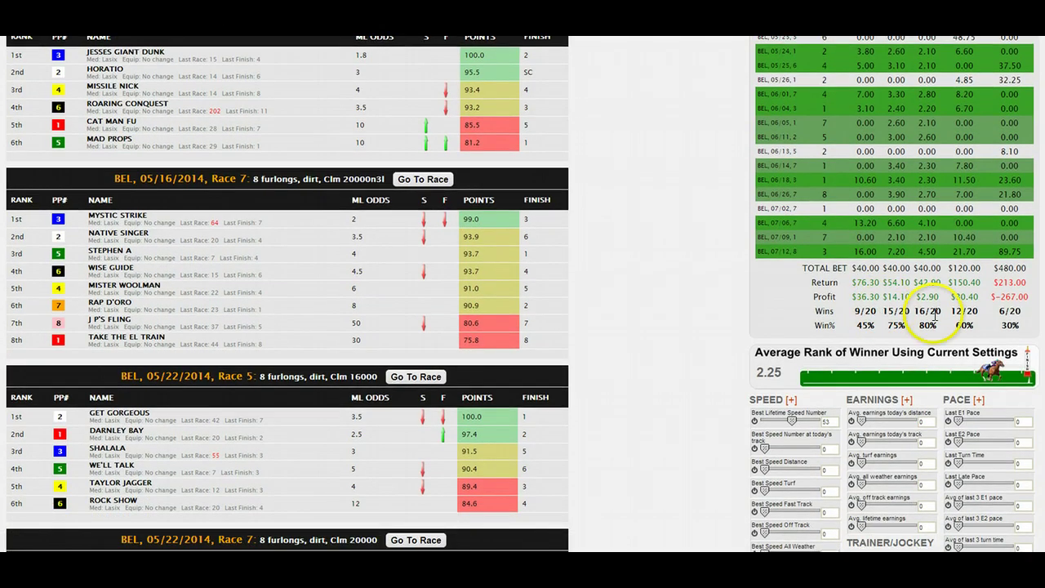
{"action": "scroll", "coordinate": [931, 319], "scroll_direction": "down", "scroll_amount": 2}
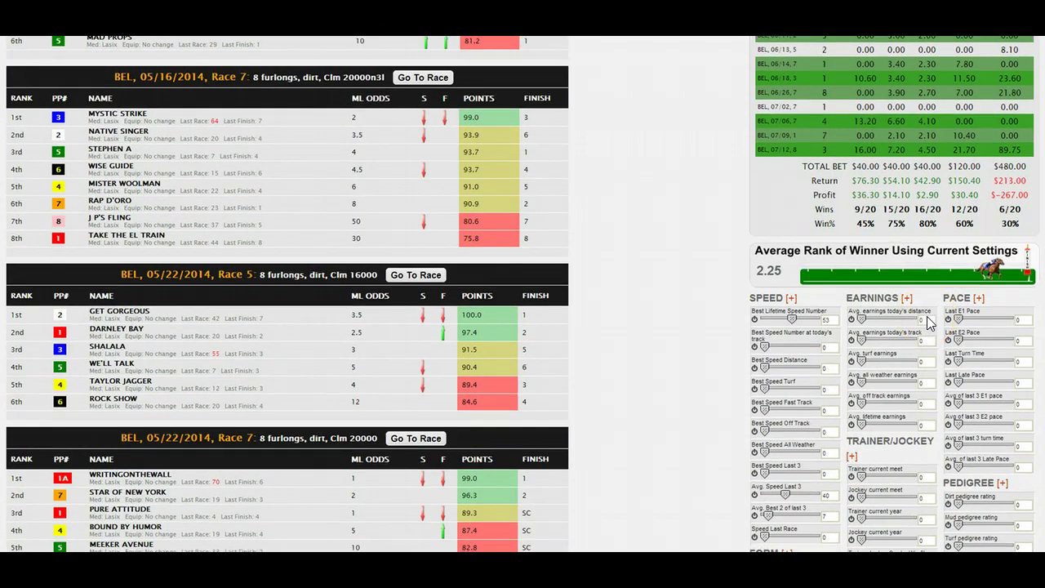
Try the average last 3 pace weightings, including Avg of last 3 E1 pace at 68, and reset them to 0
{"action": "scroll", "coordinate": [959, 417], "scroll_direction": "down", "scroll_amount": 1}
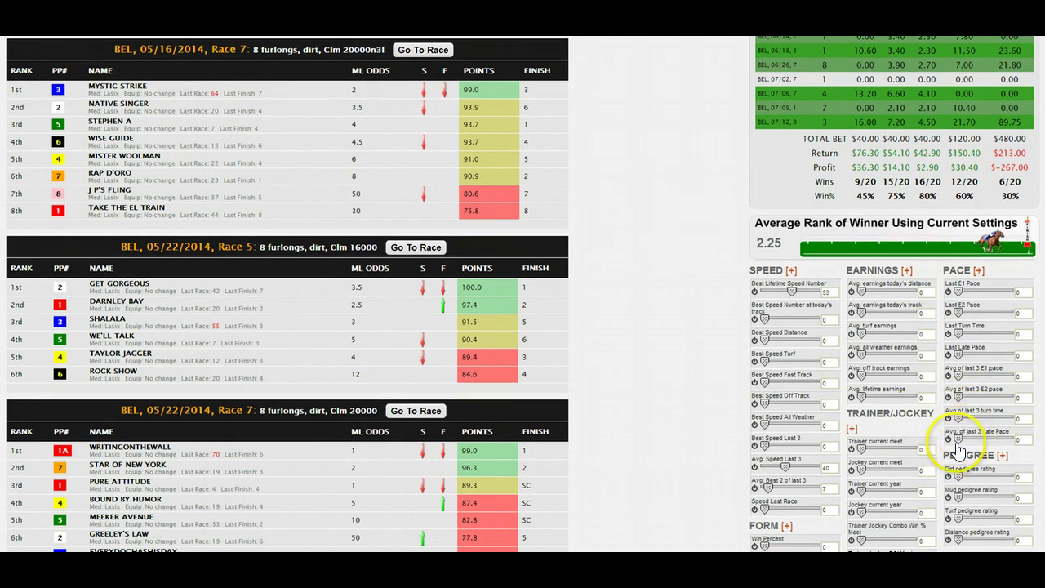
{"action": "left_click", "coordinate": [960, 441]}
{"action": "left_click_drag", "start_coordinate": [962, 444], "coordinate": [932, 444]}
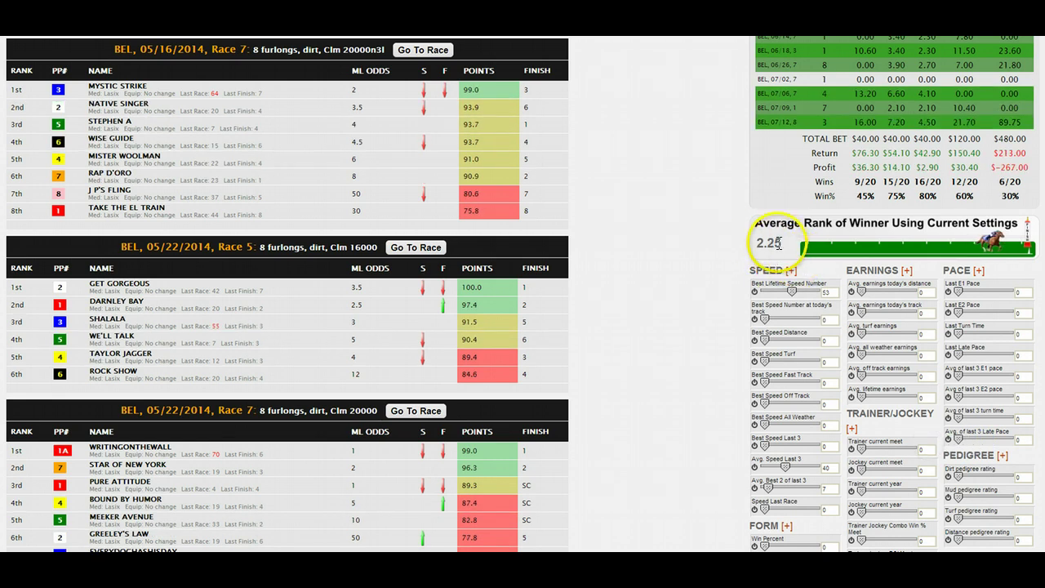
{"action": "left_click_drag", "start_coordinate": [958, 418], "coordinate": [931, 412]}
{"action": "left_click", "coordinate": [954, 398]}
{"action": "left_click_drag", "start_coordinate": [956, 373], "coordinate": [995, 388]}
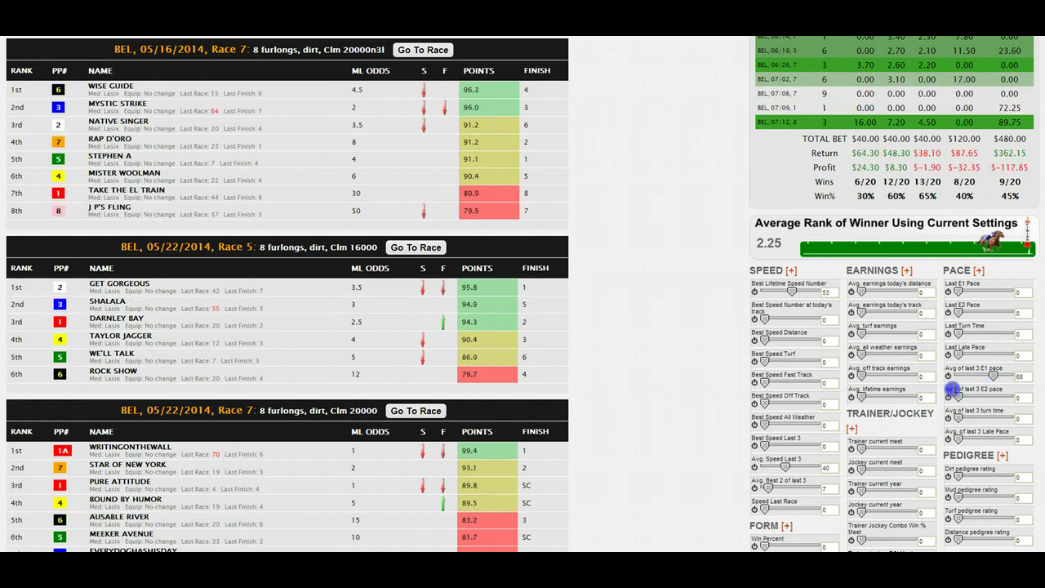
{"action": "left_click_drag", "start_coordinate": [952, 391], "coordinate": [940, 394]}
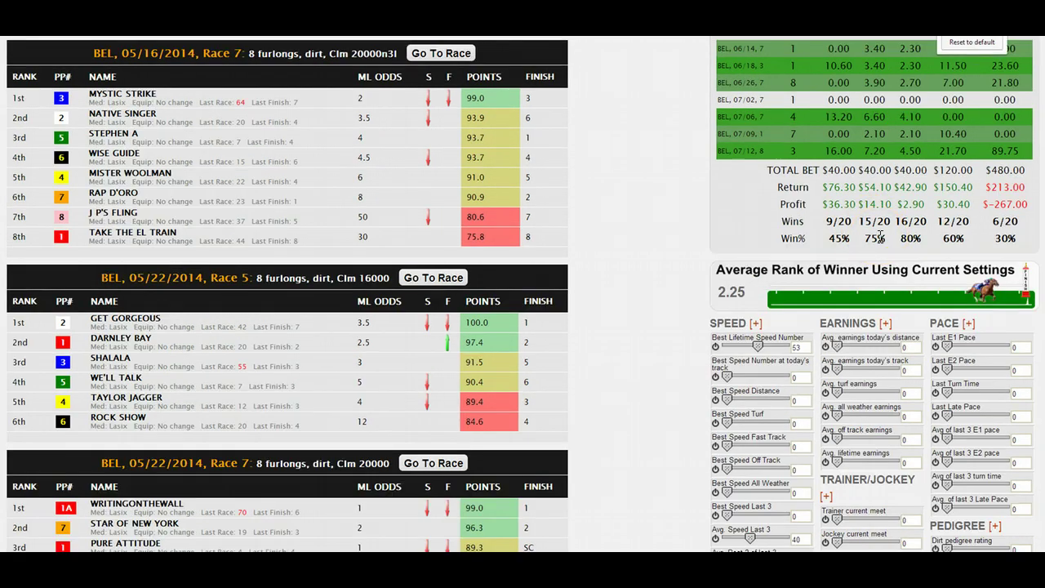
Enlarge the page and check the Average Rank of Winner and the Wins for the win bet
{"action": "key", "text": "ctrl+plus"}
{"action": "key", "text": "ctrl+plus"}
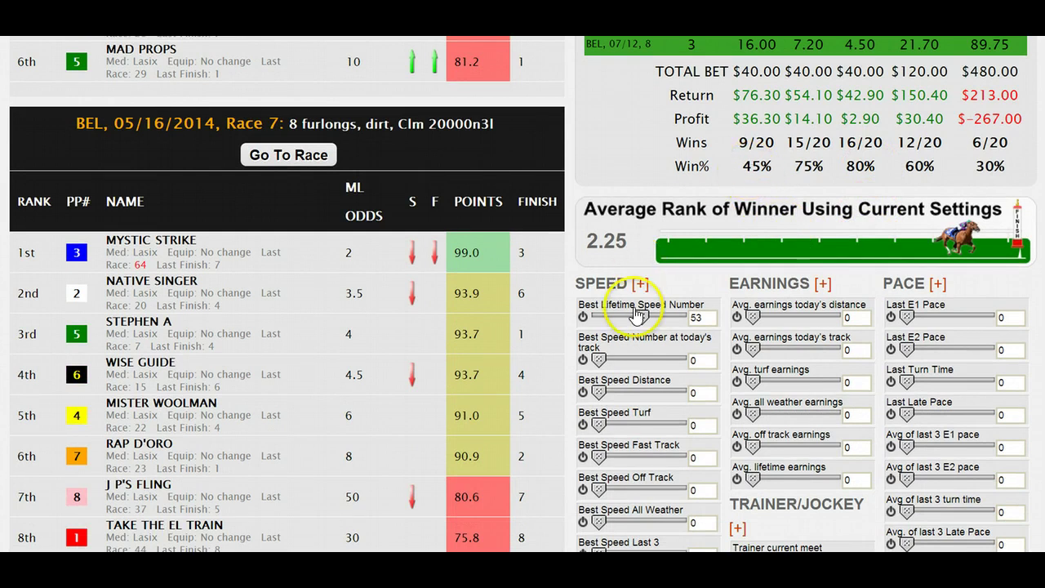
{"action": "left_click", "coordinate": [630, 245]}
{"action": "left_click_drag", "start_coordinate": [630, 245], "coordinate": [609, 241]}
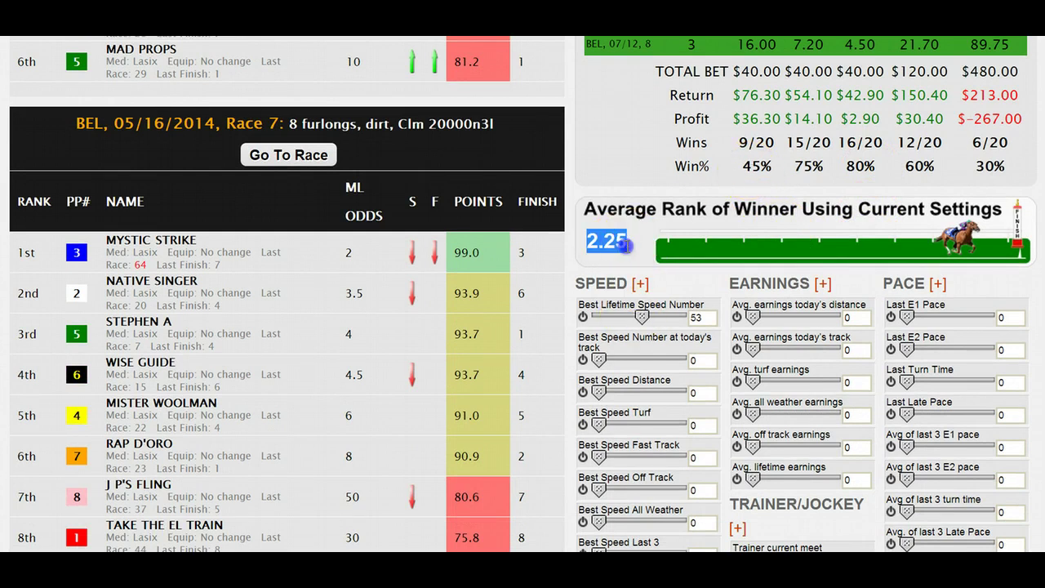
{"action": "left_click", "coordinate": [630, 247]}
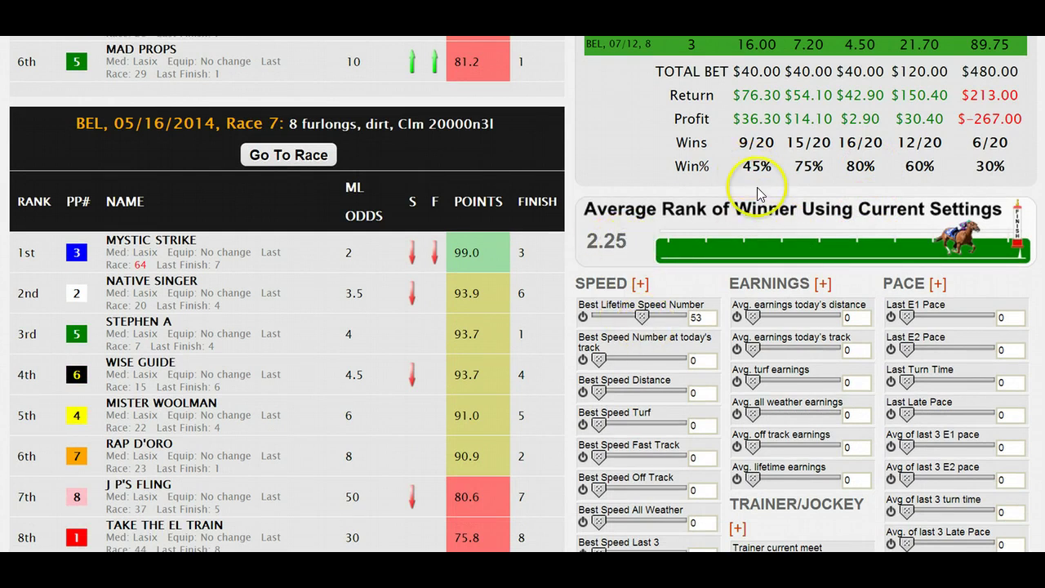
{"action": "left_click", "coordinate": [742, 140]}
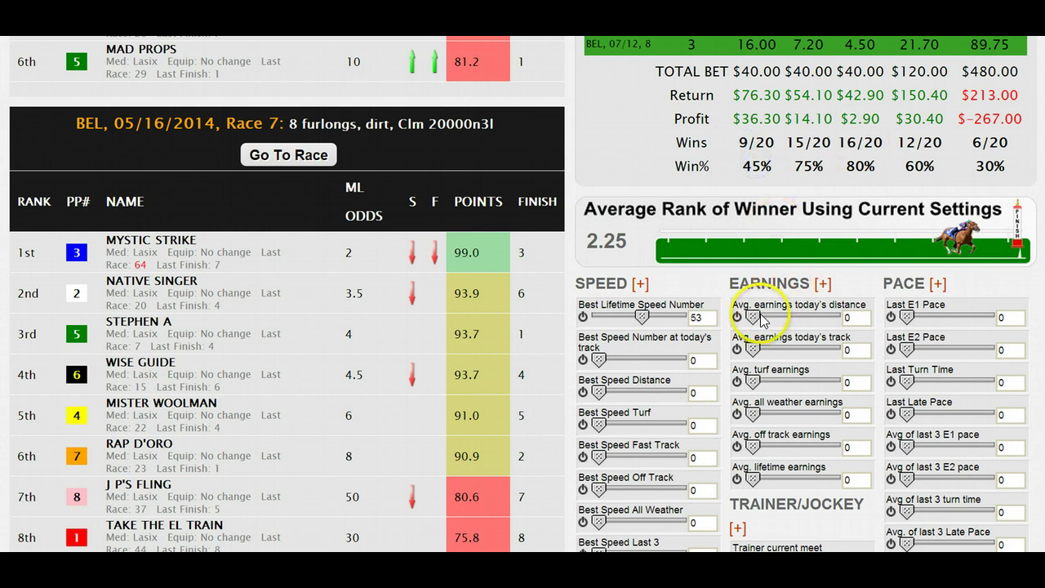
Try the Last E1 Pace weighting at 22, reset it to 0, and compare the average rank and Wins of both settings
{"action": "left_click_drag", "start_coordinate": [905, 318], "coordinate": [927, 325]}
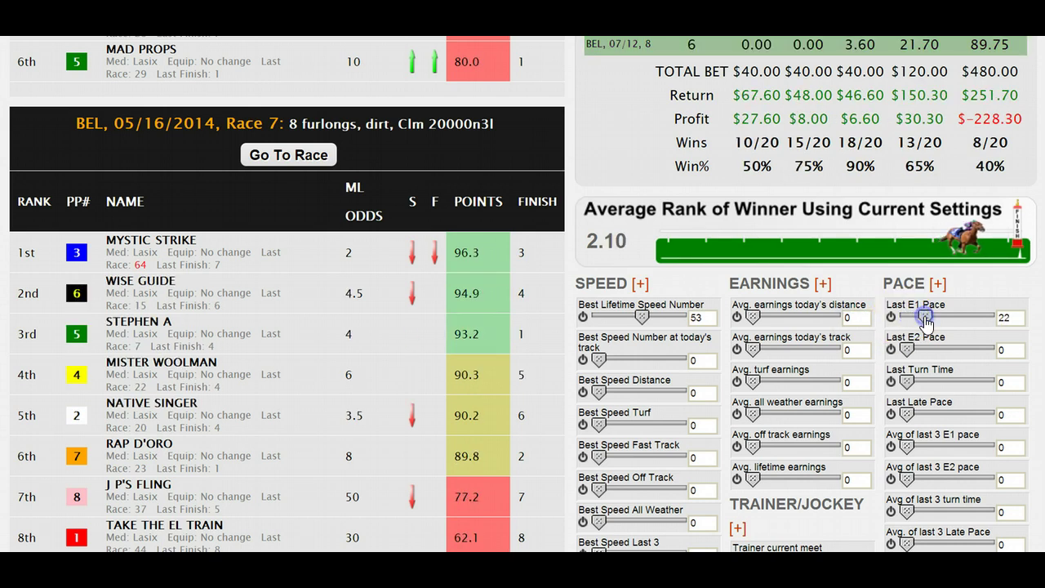
{"action": "double_click", "coordinate": [745, 143]}
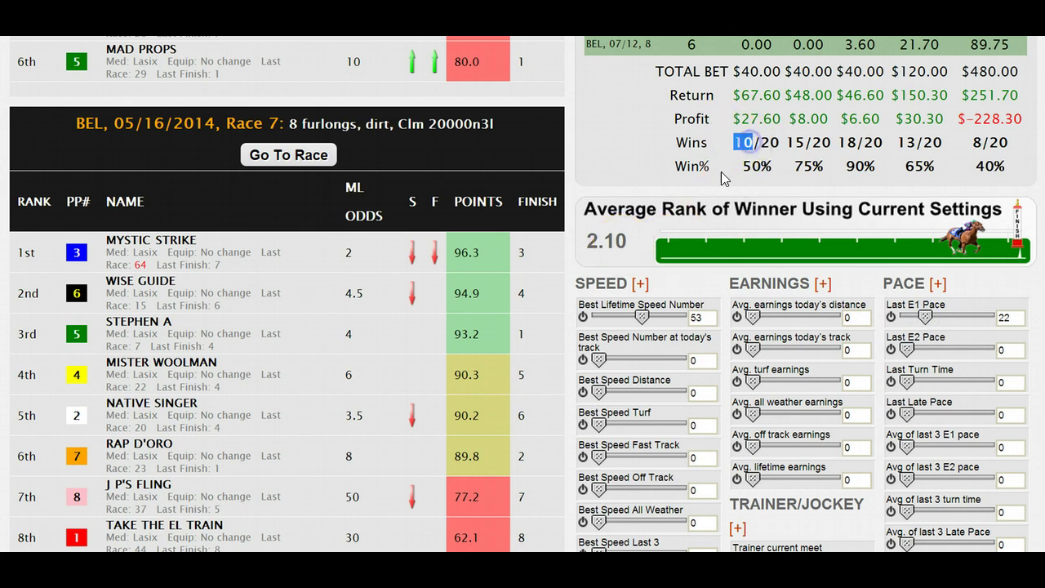
{"action": "left_click", "coordinate": [726, 146]}
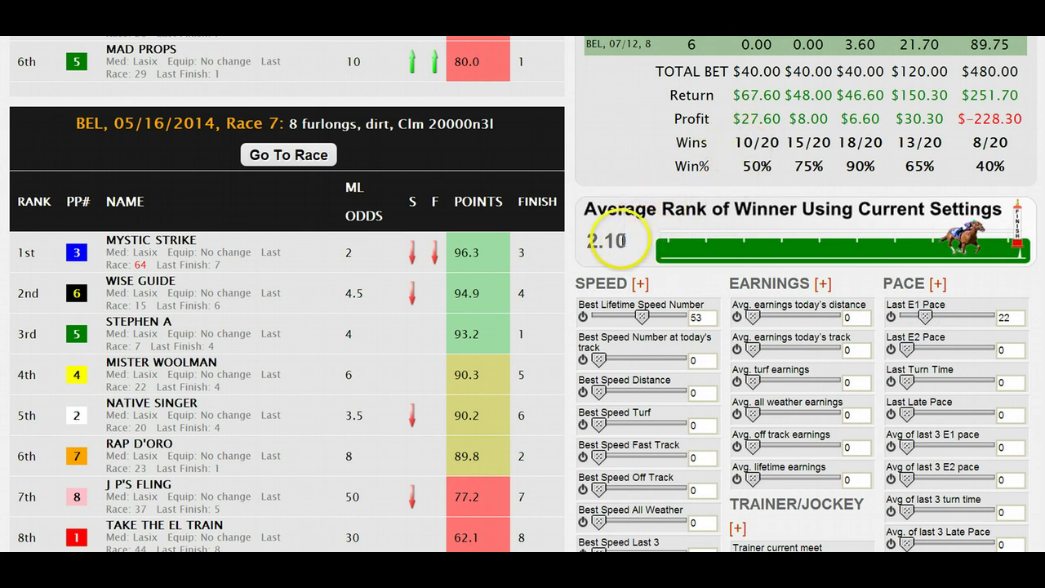
{"action": "left_click_drag", "start_coordinate": [626, 241], "coordinate": [585, 241]}
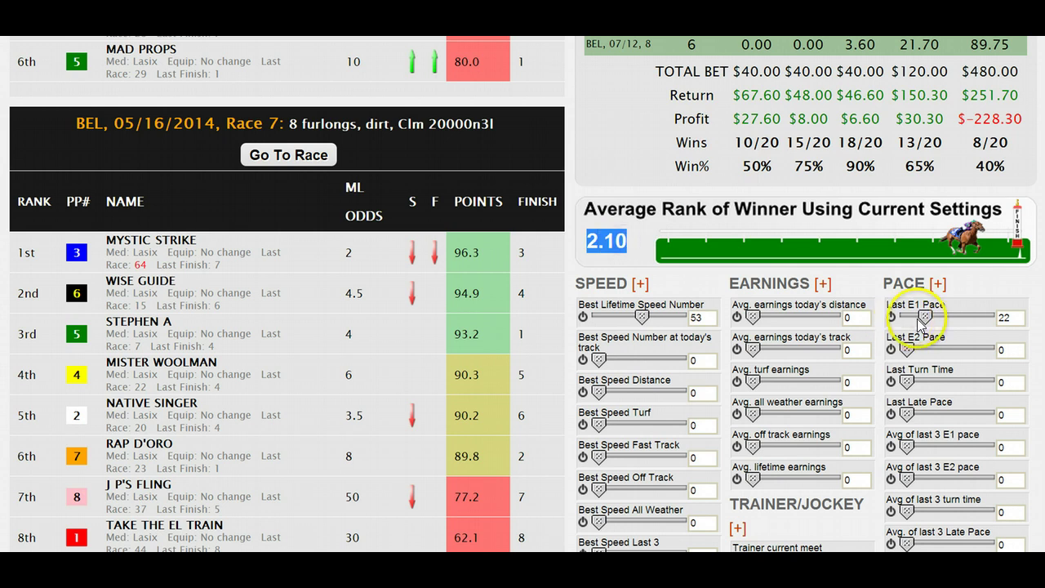
{"action": "left_click_drag", "start_coordinate": [920, 324], "coordinate": [874, 324]}
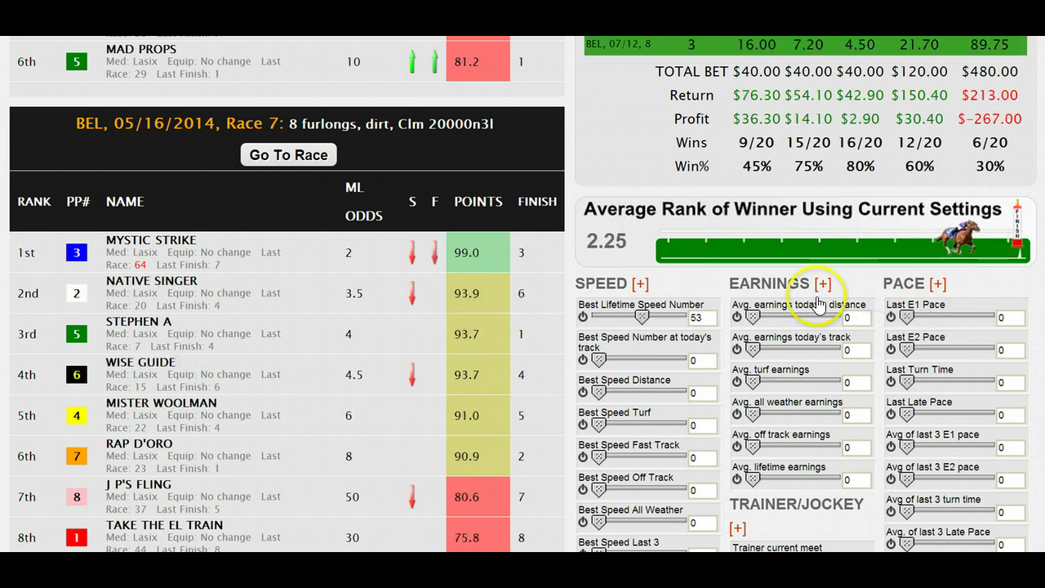
{"action": "left_click_drag", "start_coordinate": [627, 241], "coordinate": [598, 241]}
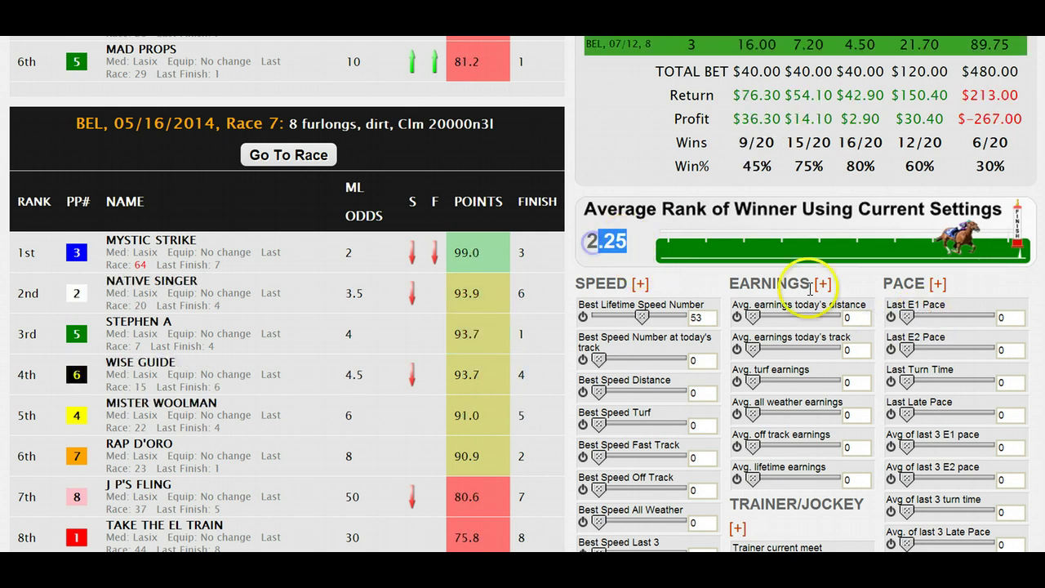
{"action": "left_click", "coordinate": [635, 240]}
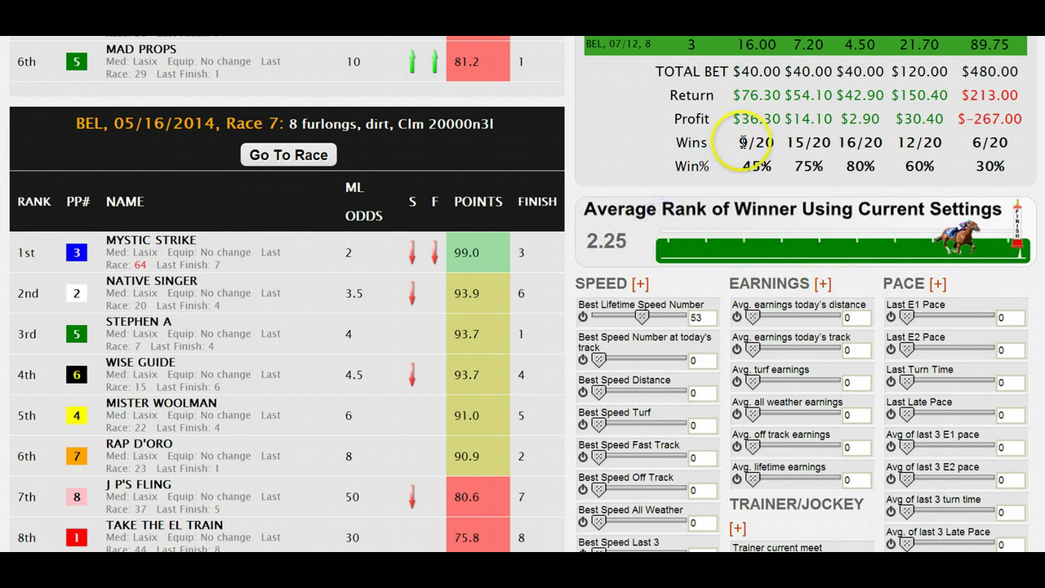
{"action": "left_click_drag", "start_coordinate": [738, 143], "coordinate": [768, 143]}
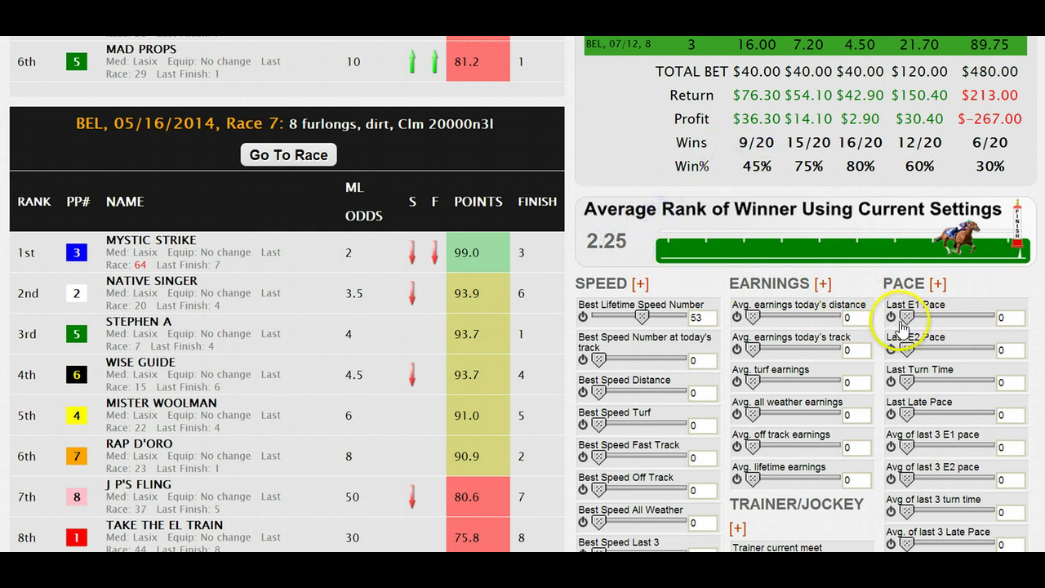
Set the Last E1 Pace weighting to 18 and check the average rank and the Win% of each bet type
{"action": "left_click_drag", "start_coordinate": [906, 317], "coordinate": [922, 324]}
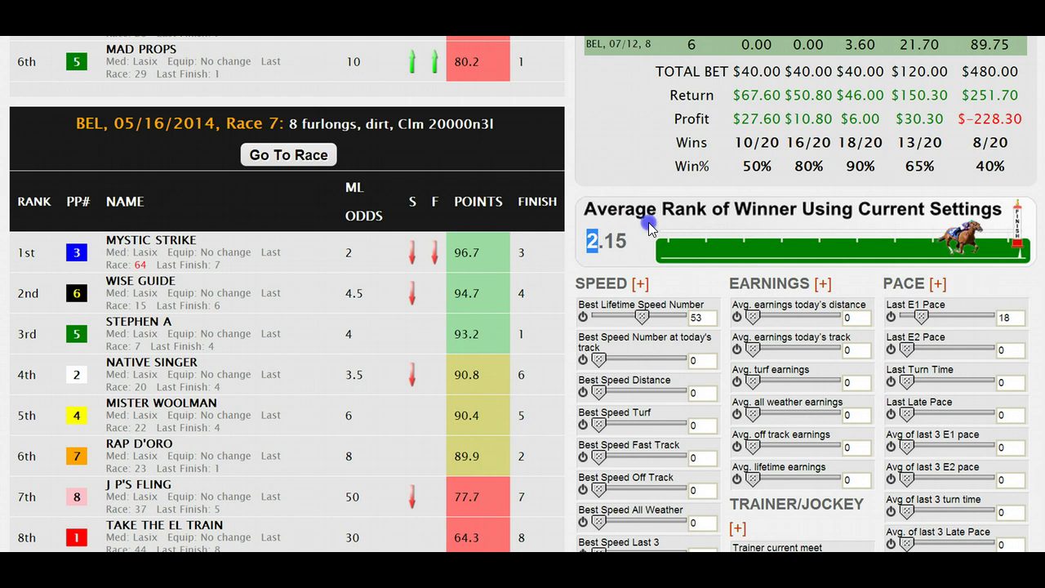
{"action": "left_click", "coordinate": [754, 166]}
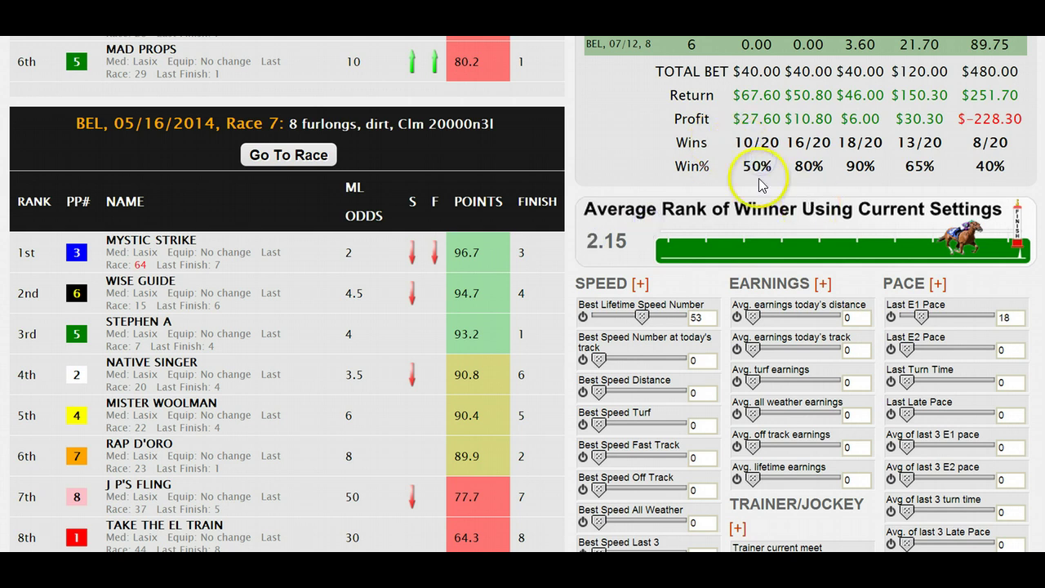
{"action": "left_click", "coordinate": [743, 166]}
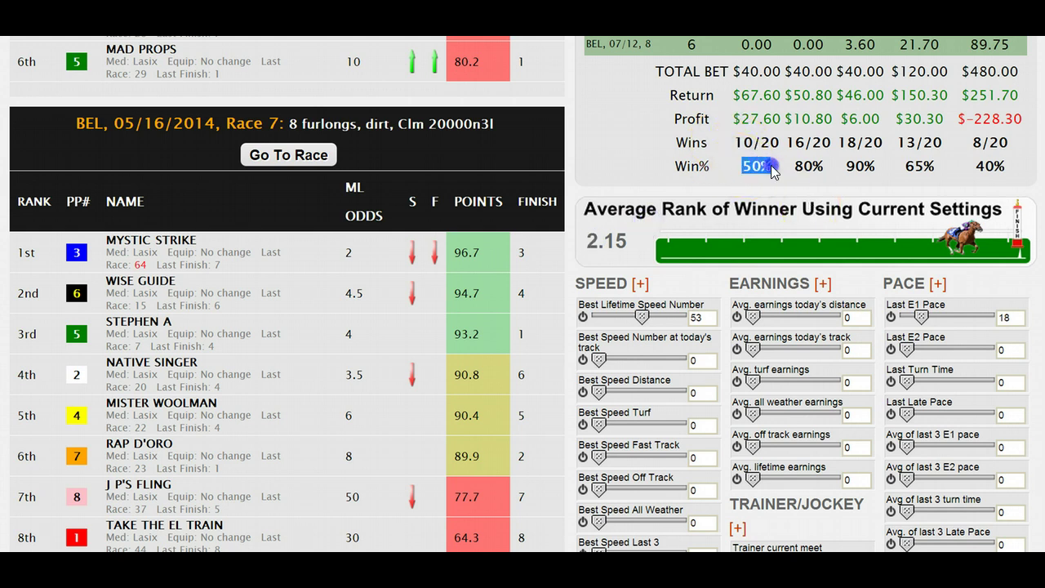
{"action": "double_click", "coordinate": [806, 167]}
{"action": "left_click", "coordinate": [854, 165]}
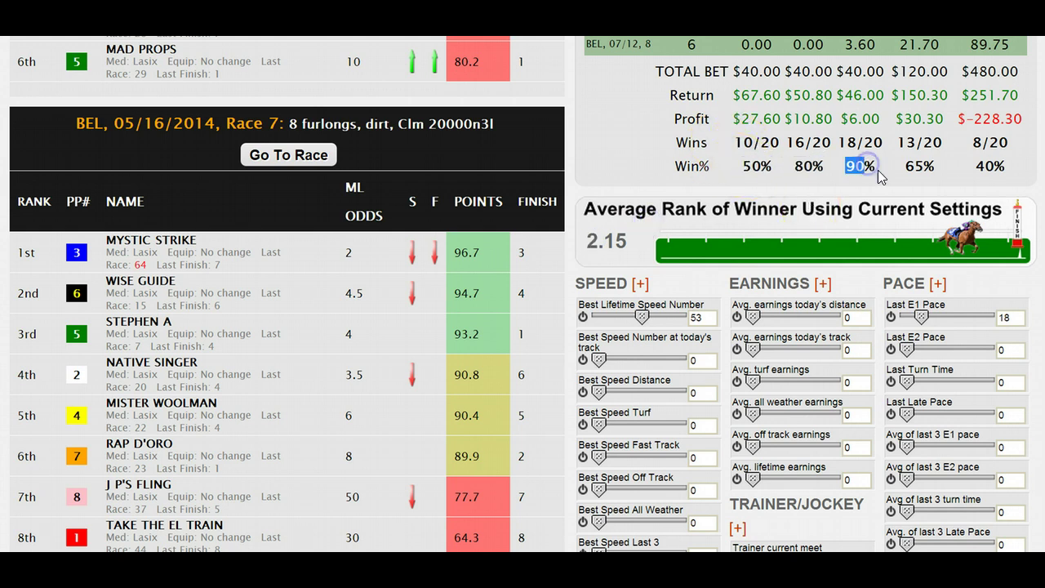
{"action": "left_click", "coordinate": [910, 165]}
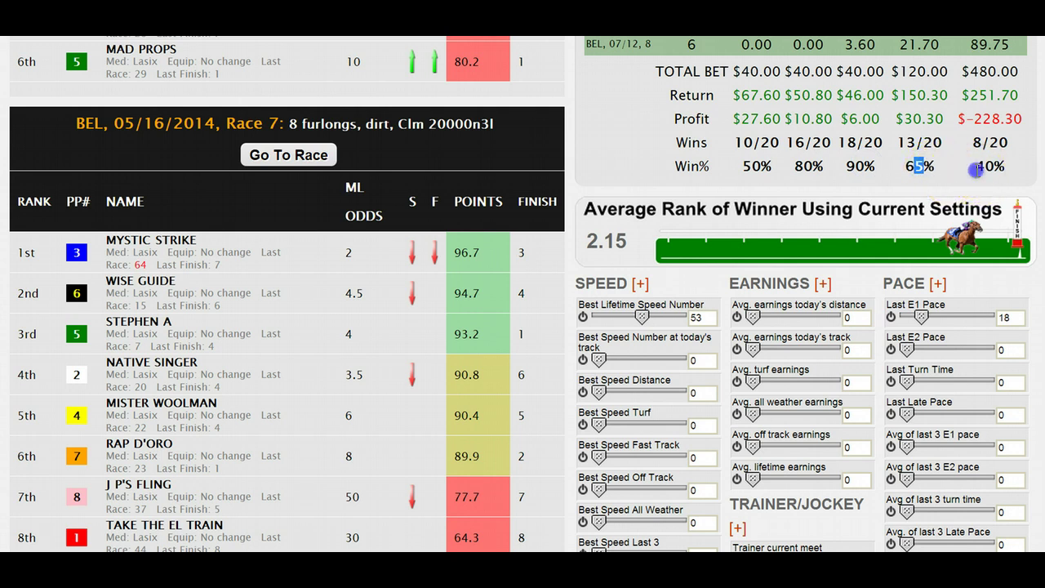
{"action": "double_click", "coordinate": [1000, 166]}
{"action": "left_click", "coordinate": [980, 163]}
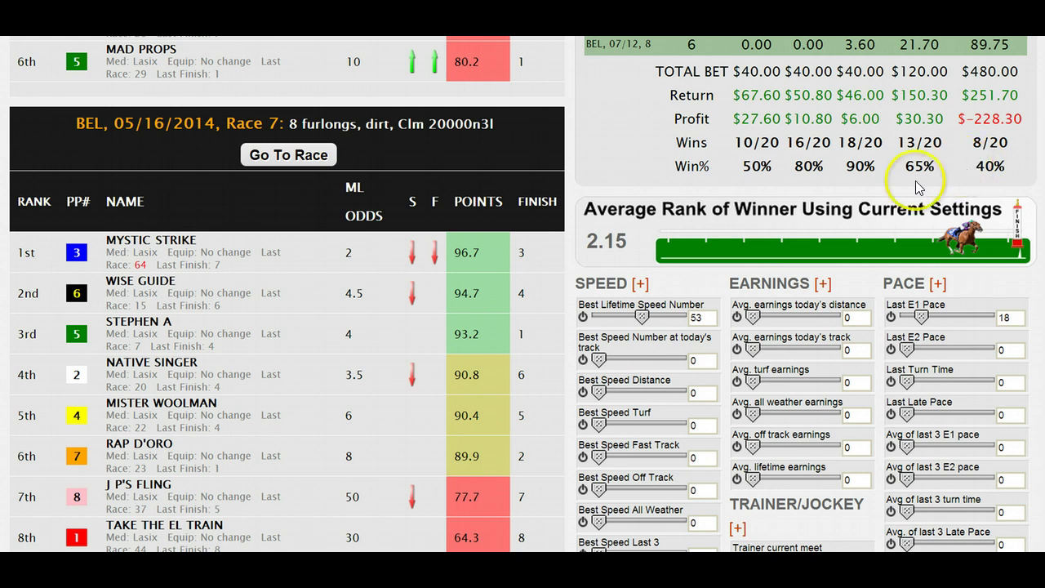
Review the Average Rank of Winner and the weightings across the factor groups of the refined mix
{"action": "scroll", "coordinate": [846, 177], "scroll_direction": "down", "scroll_amount": 1}
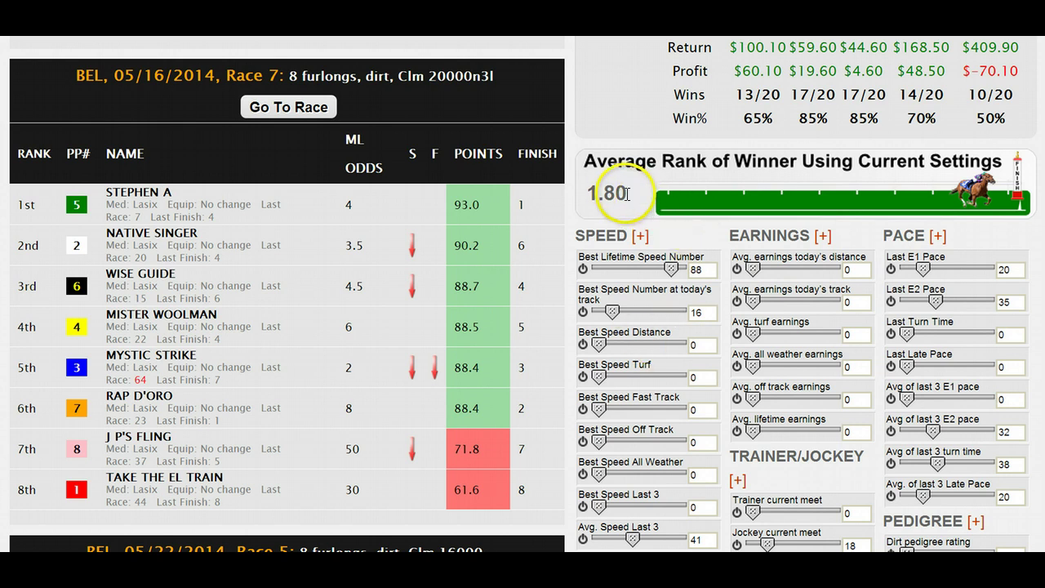
{"action": "left_click_drag", "start_coordinate": [627, 194], "coordinate": [596, 194]}
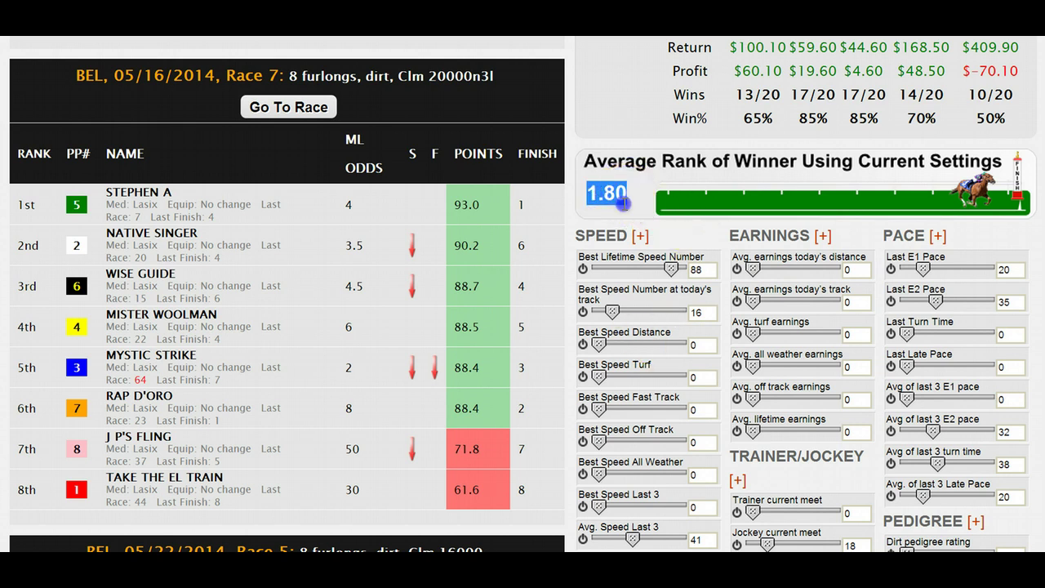
{"action": "scroll", "coordinate": [972, 329], "scroll_direction": "down", "scroll_amount": 3}
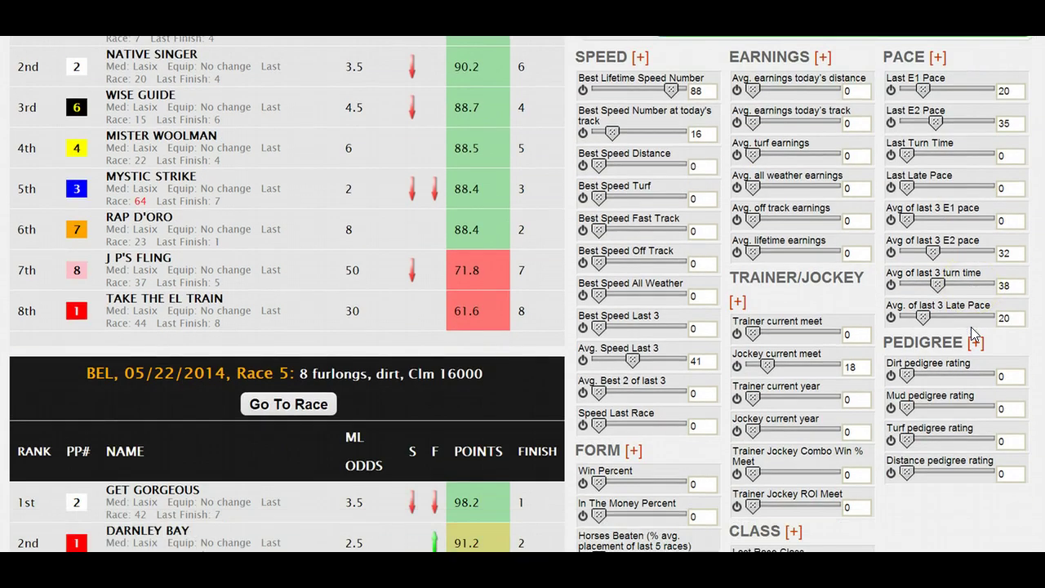
{"action": "scroll", "coordinate": [973, 335], "scroll_direction": "down", "scroll_amount": 3}
{"action": "scroll", "coordinate": [875, 361], "scroll_direction": "up", "scroll_amount": 4}
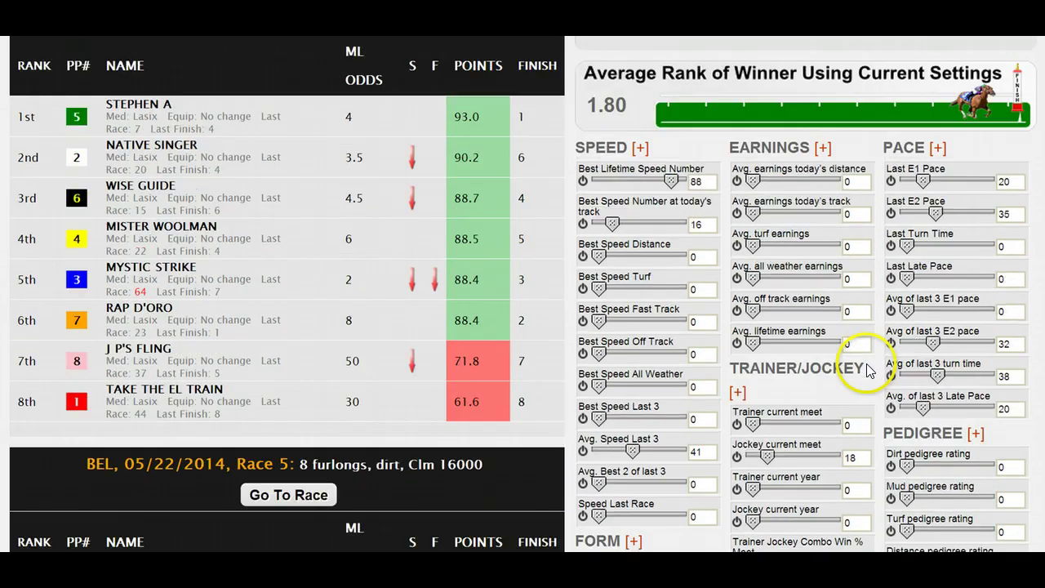
Check the Average Rank of Winner and compare the Win% of each bet type, including the exacta and trifecta boxes
{"action": "scroll", "coordinate": [907, 200], "scroll_direction": "up", "scroll_amount": 1}
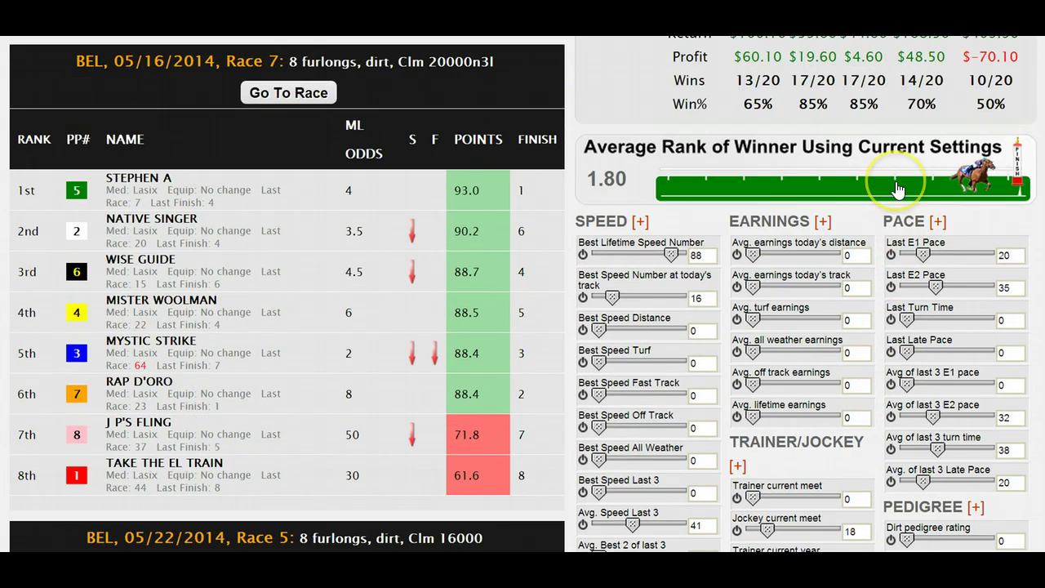
{"action": "scroll", "coordinate": [896, 190], "scroll_direction": "up", "scroll_amount": 5}
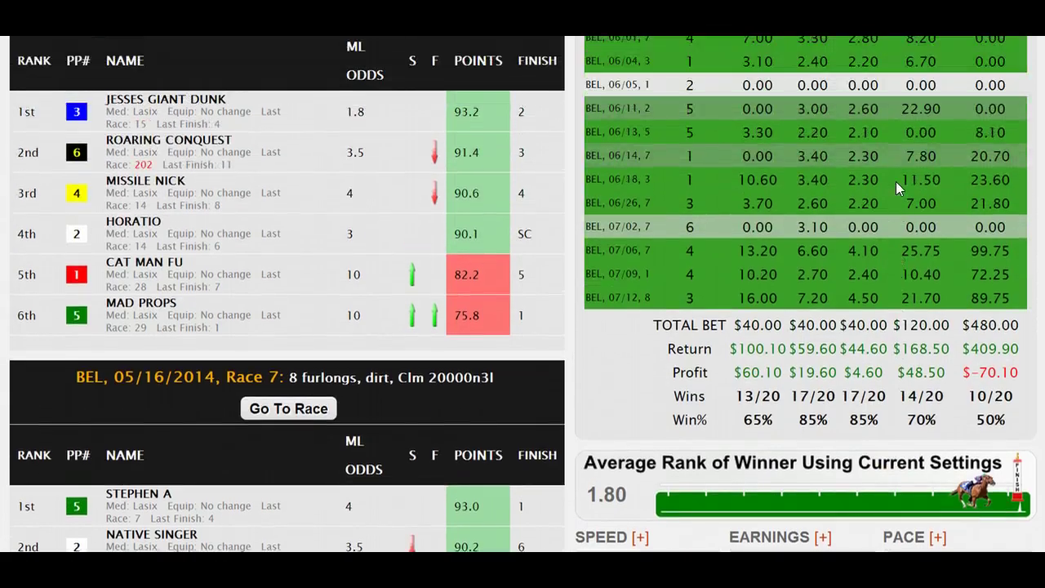
{"action": "scroll", "coordinate": [896, 181], "scroll_direction": "up", "scroll_amount": 2}
{"action": "scroll", "coordinate": [896, 181], "scroll_direction": "down", "scroll_amount": 3}
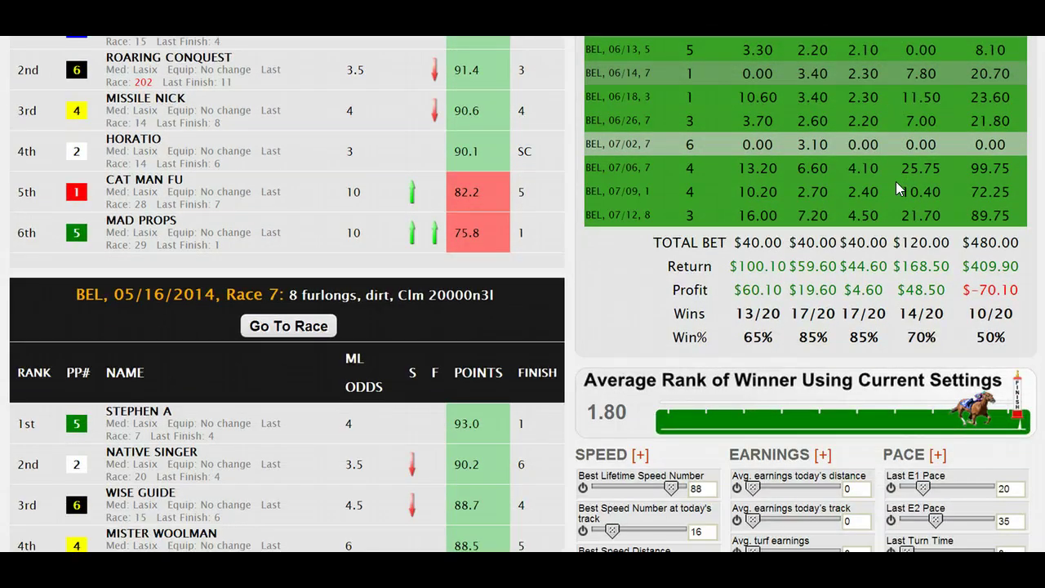
{"action": "scroll", "coordinate": [896, 181], "scroll_direction": "down", "scroll_amount": 1}
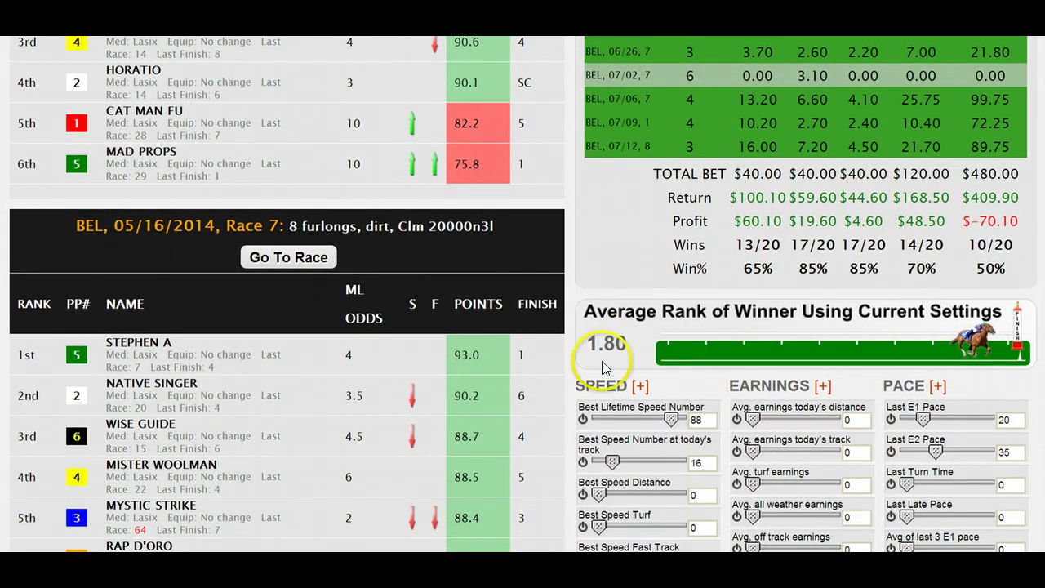
{"action": "left_click_drag", "start_coordinate": [627, 343], "coordinate": [598, 347]}
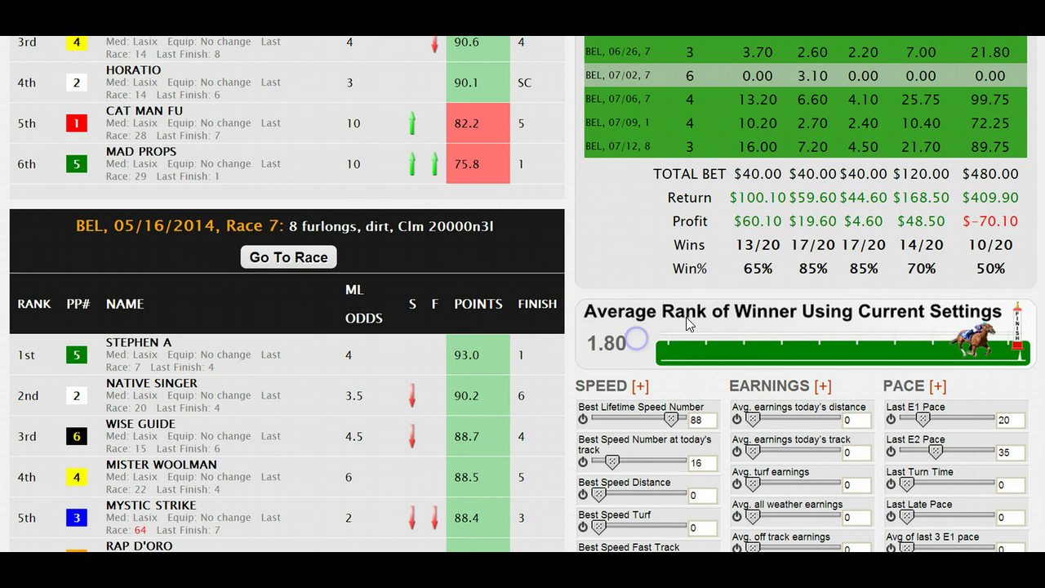
{"action": "scroll", "coordinate": [751, 281], "scroll_direction": "up", "scroll_amount": 1}
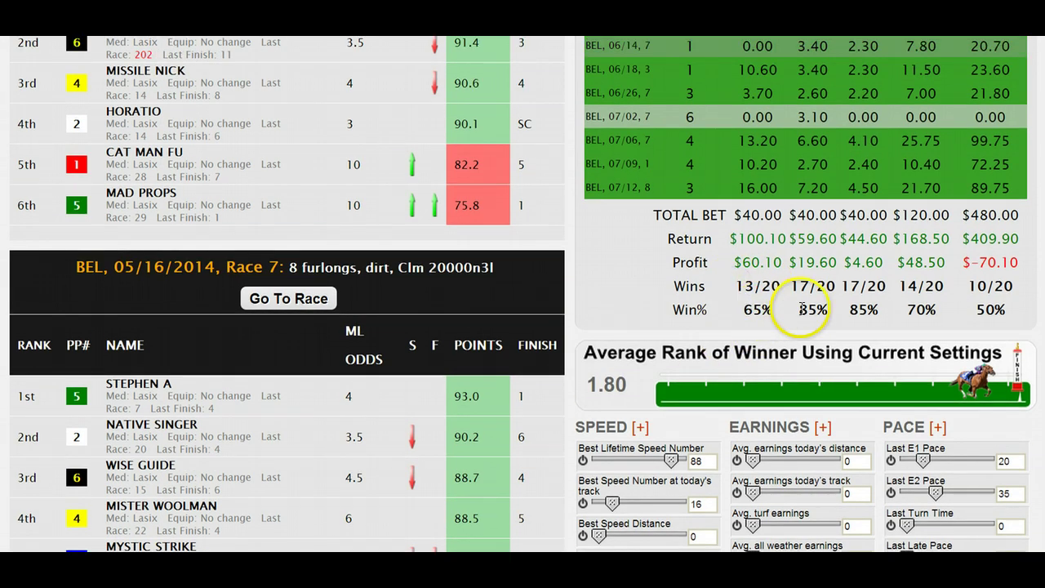
{"action": "left_click", "coordinate": [908, 308]}
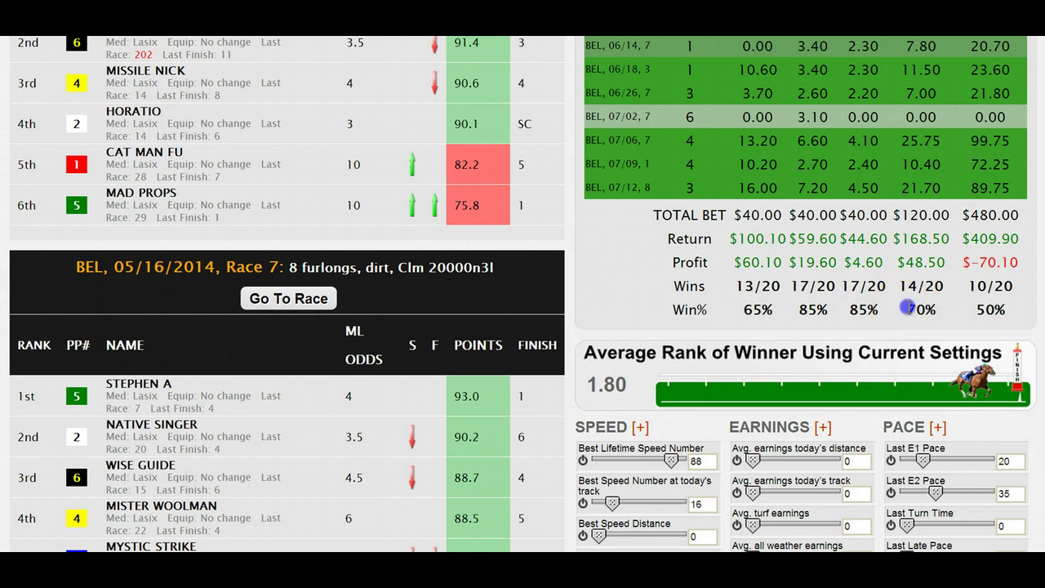
{"action": "left_click", "coordinate": [984, 311]}
{"action": "scroll", "coordinate": [991, 303], "scroll_direction": "up", "scroll_amount": 1}
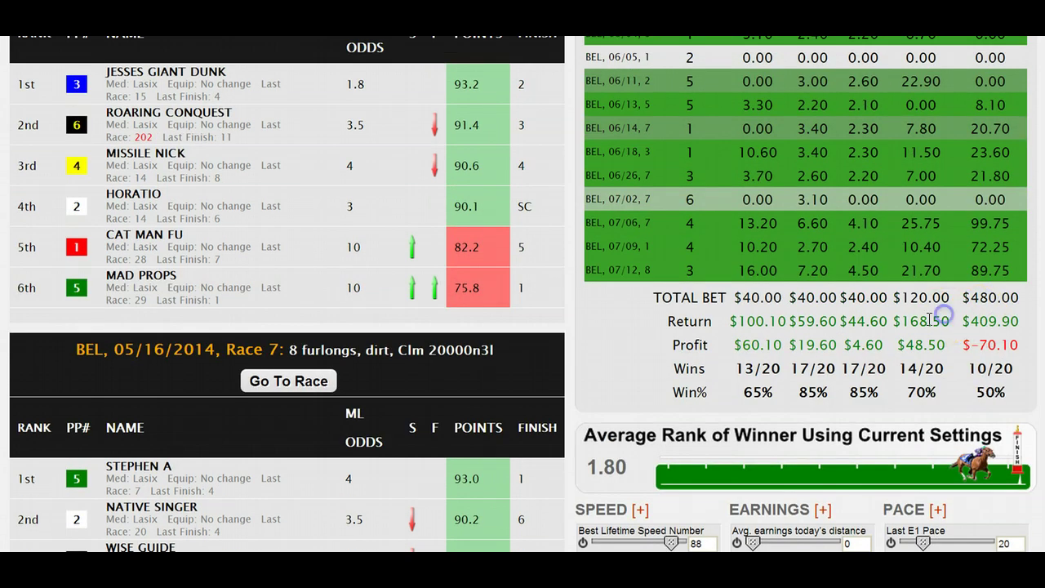
Examine the win payouts of the individual races in the Results table
{"action": "scroll", "coordinate": [931, 315], "scroll_direction": "up", "scroll_amount": 3}
{"action": "scroll", "coordinate": [915, 327], "scroll_direction": "down", "scroll_amount": 1}
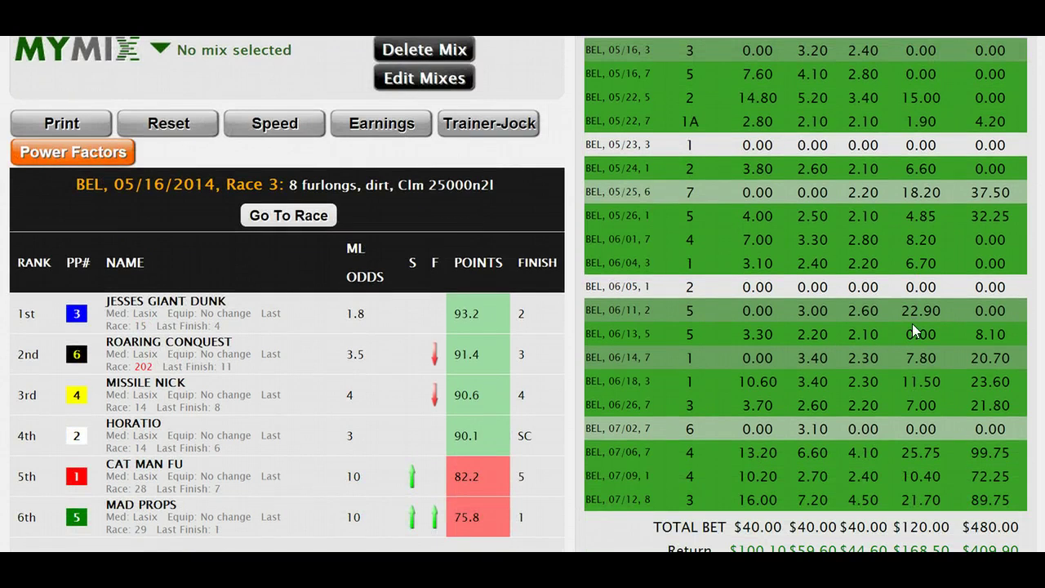
{"action": "scroll", "coordinate": [912, 323], "scroll_direction": "up", "scroll_amount": 1}
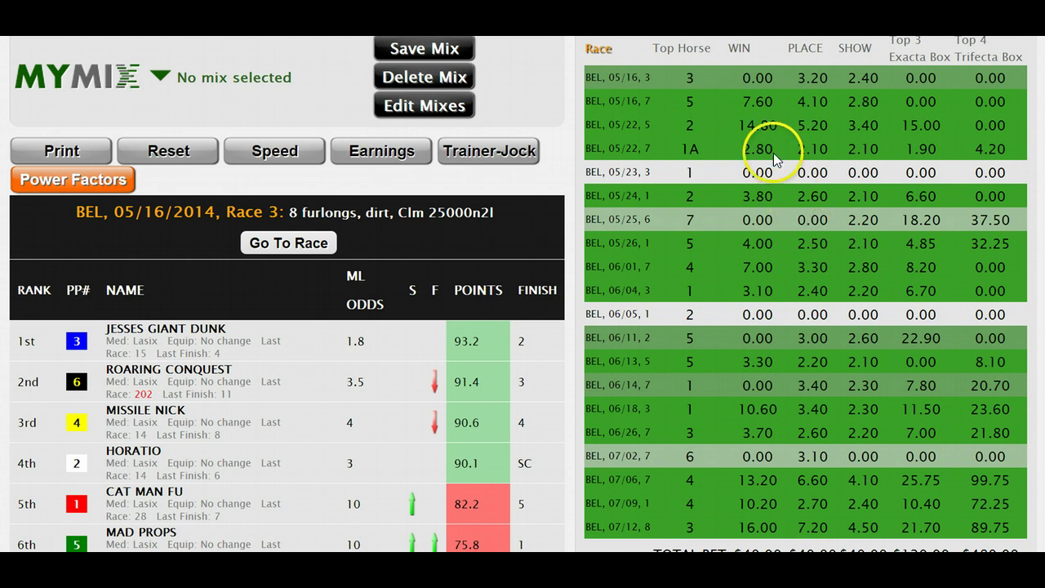
{"action": "left_click_drag", "start_coordinate": [743, 149], "coordinate": [743, 149]}
{"action": "left_click_drag", "start_coordinate": [742, 197], "coordinate": [772, 197]}
{"action": "left_click_drag", "start_coordinate": [739, 125], "coordinate": [776, 143]}
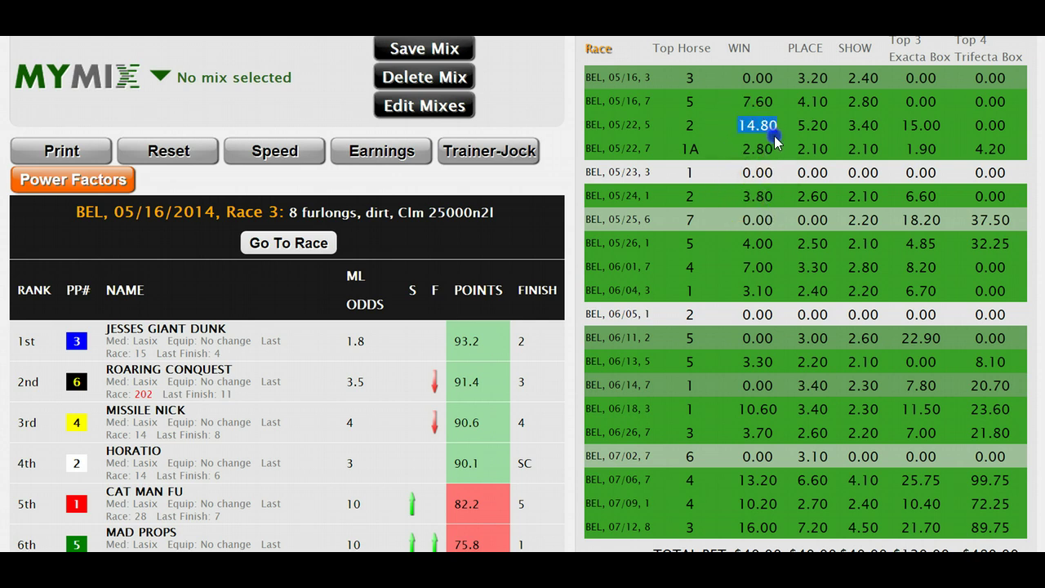
{"action": "left_click", "coordinate": [776, 143]}
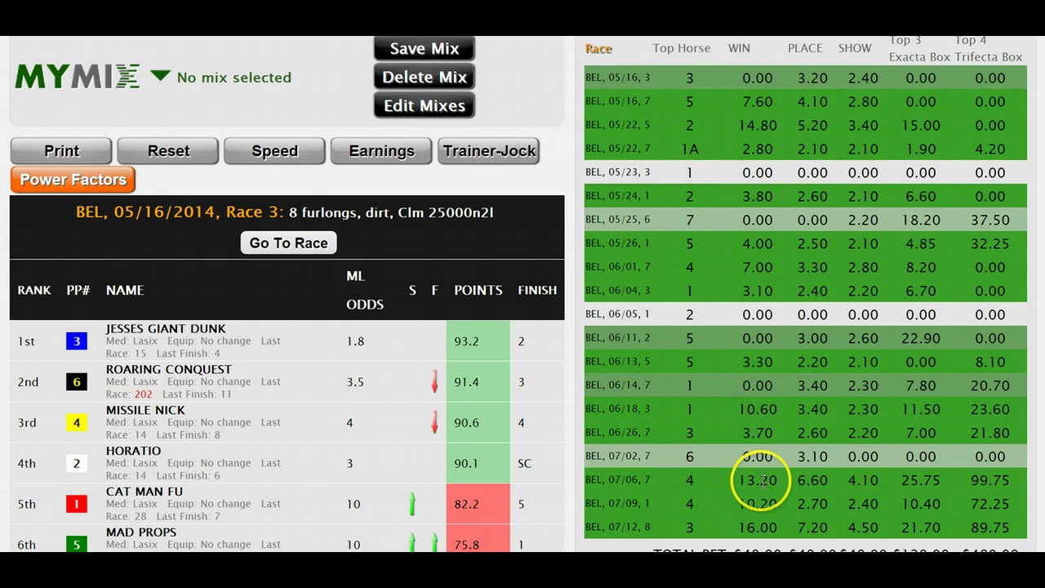
{"action": "scroll", "coordinate": [788, 496], "scroll_direction": "up", "scroll_amount": 1}
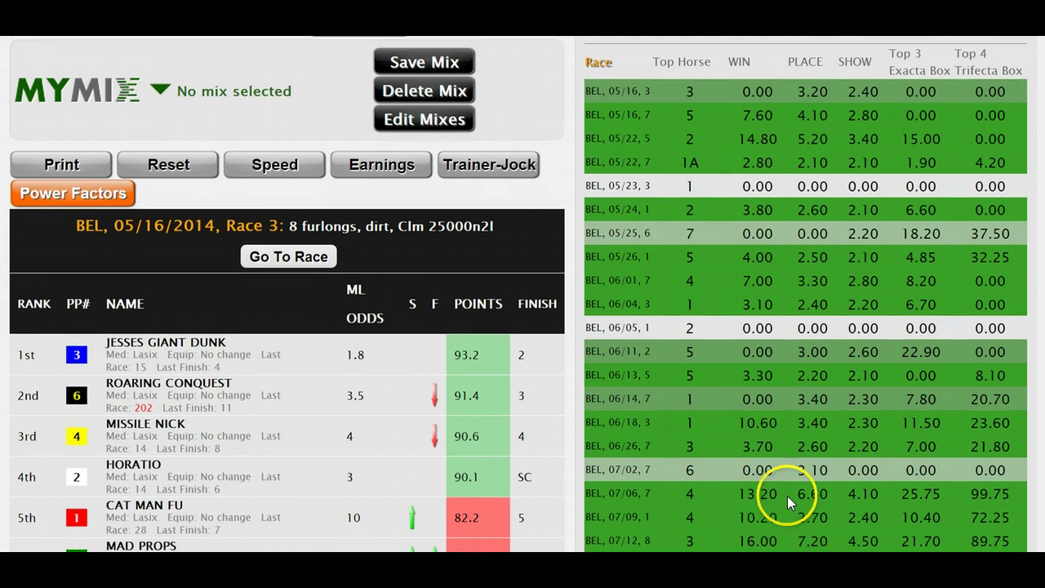
{"action": "scroll", "coordinate": [787, 494], "scroll_direction": "up", "scroll_amount": 1}
{"action": "scroll", "coordinate": [790, 482], "scroll_direction": "down", "scroll_amount": 3}
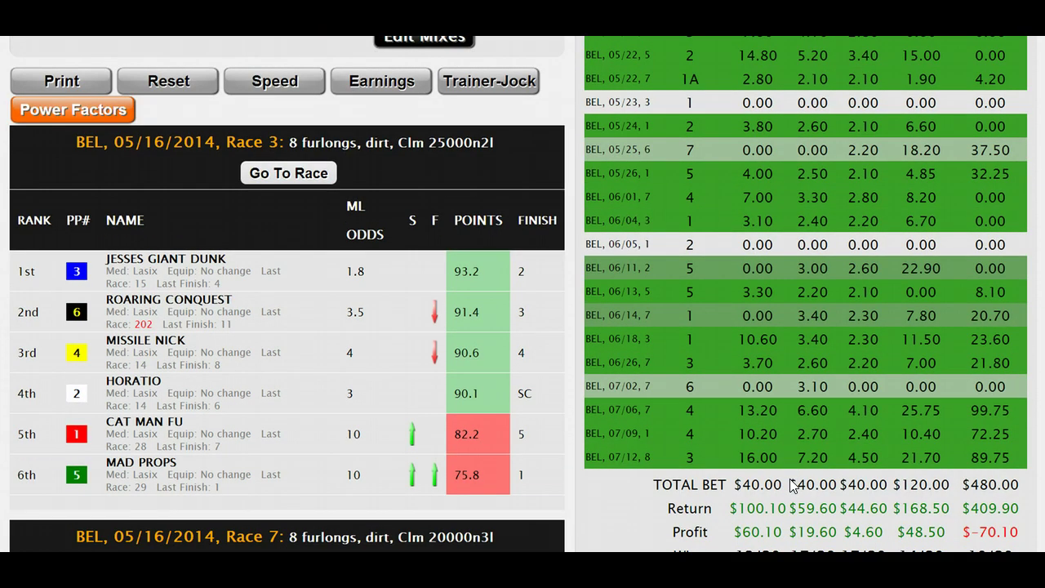
{"action": "scroll", "coordinate": [790, 486], "scroll_direction": "up", "scroll_amount": 1}
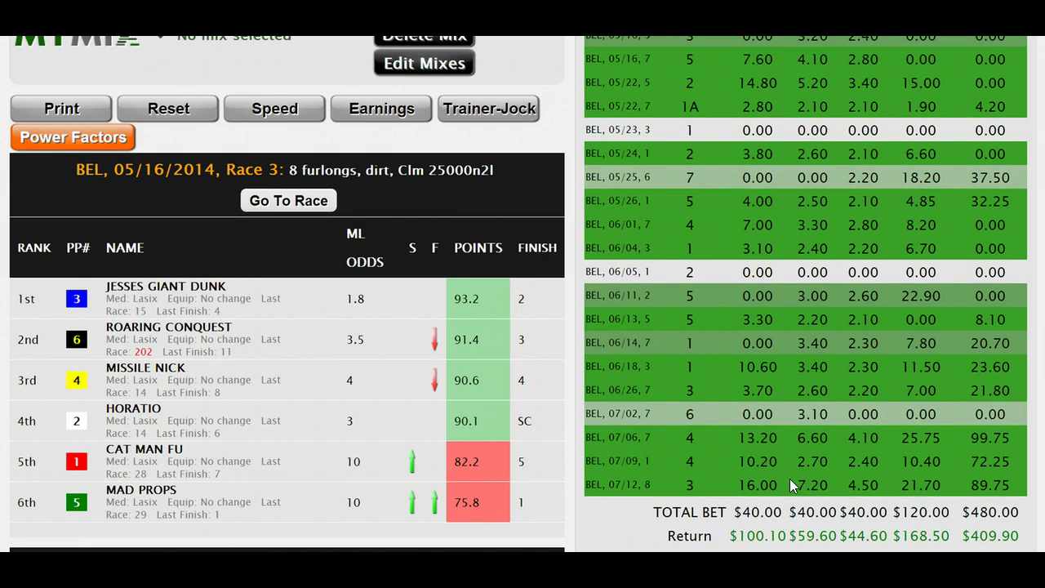
{"action": "scroll", "coordinate": [789, 478], "scroll_direction": "up", "scroll_amount": 2}
Compare the bet totals with the factor weightings, including those of the Earnings group
{"action": "scroll", "coordinate": [788, 473], "scroll_direction": "down", "scroll_amount": 10}
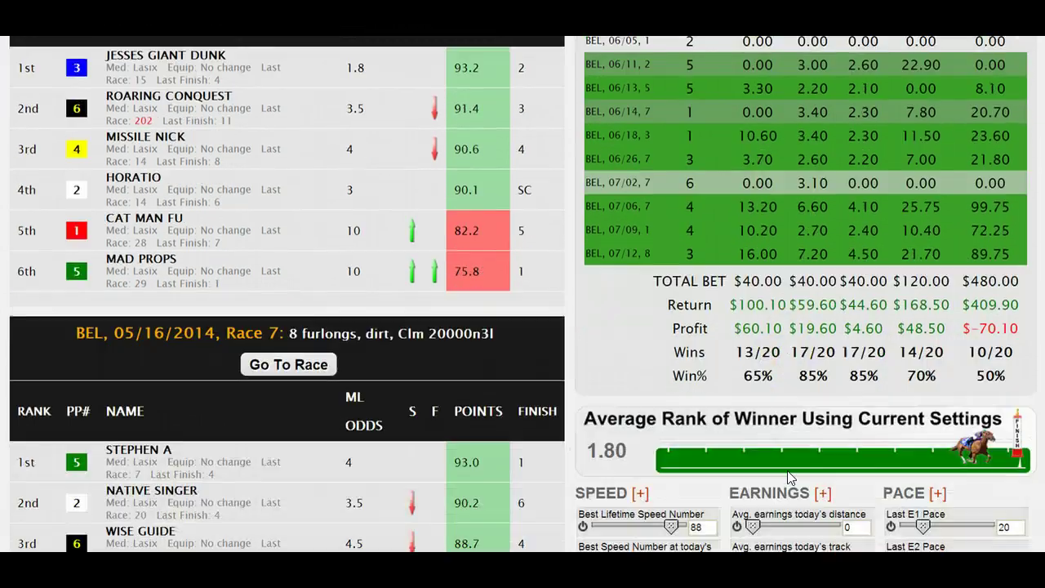
{"action": "scroll", "coordinate": [788, 472], "scroll_direction": "down", "scroll_amount": 10}
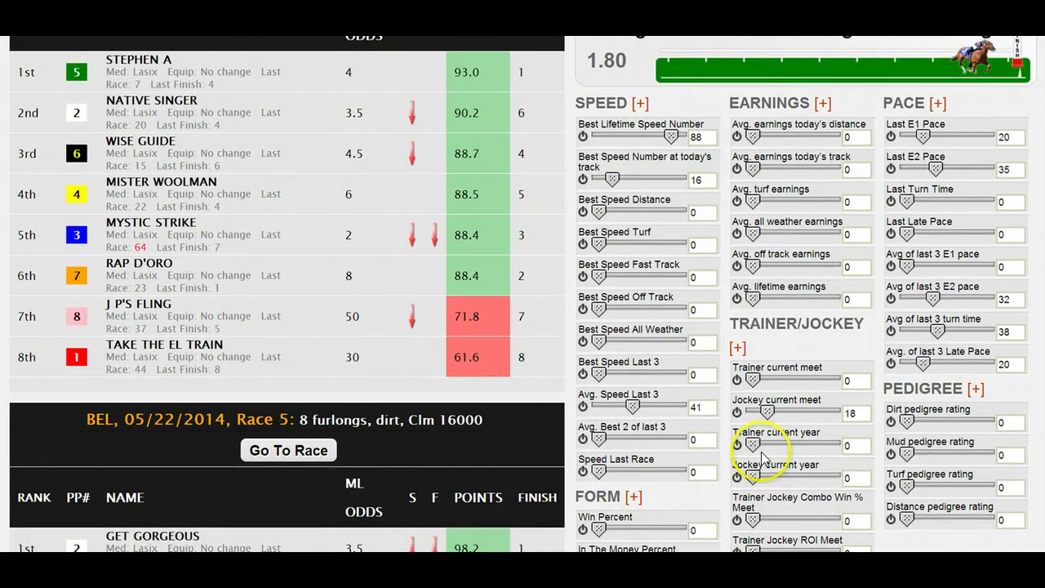
{"action": "scroll", "coordinate": [710, 392], "scroll_direction": "up", "scroll_amount": 3}
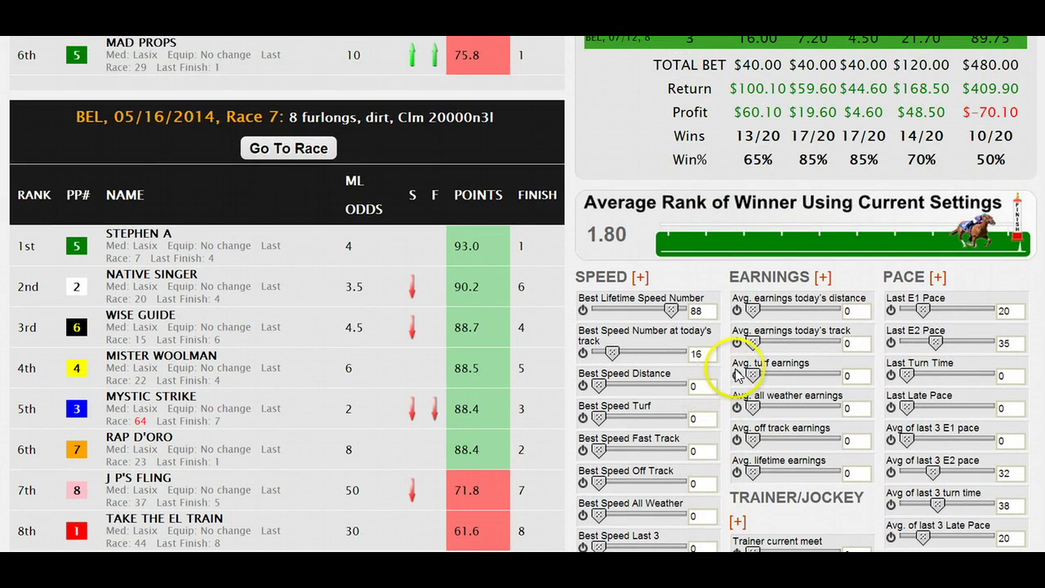
{"action": "mouse_move", "coordinate": [752, 312]}
{"action": "left_mouse_down"}
{"action": "mouse_move", "coordinate": [767, 312]}
{"action": "mouse_move", "coordinate": [744, 319]}
{"action": "left_mouse_up"}
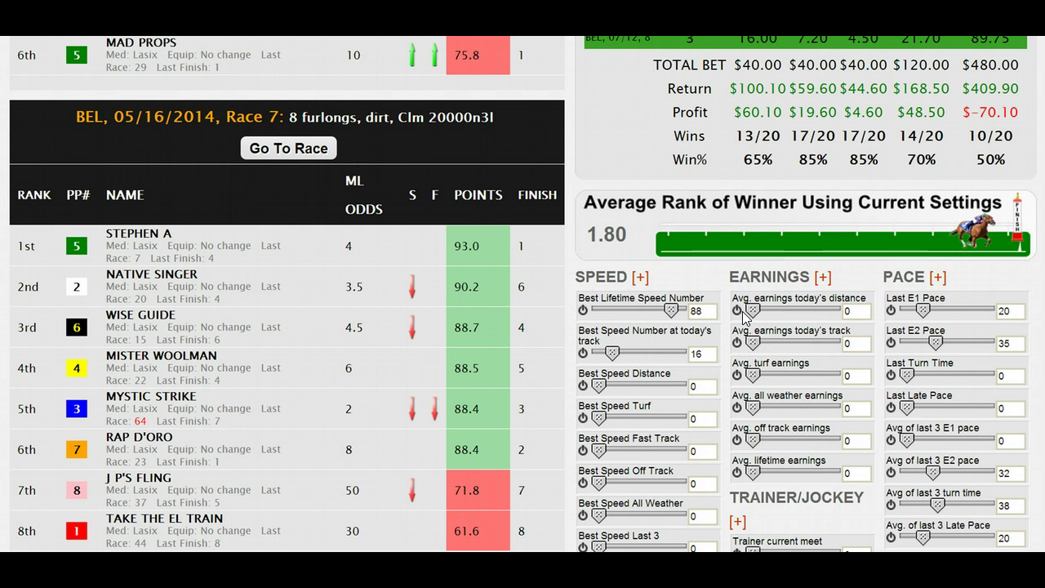
Open the Power Factors list and examine how the factors rank by Factor Accuracy
{"action": "scroll", "coordinate": [743, 317], "scroll_direction": "up", "scroll_amount": 15}
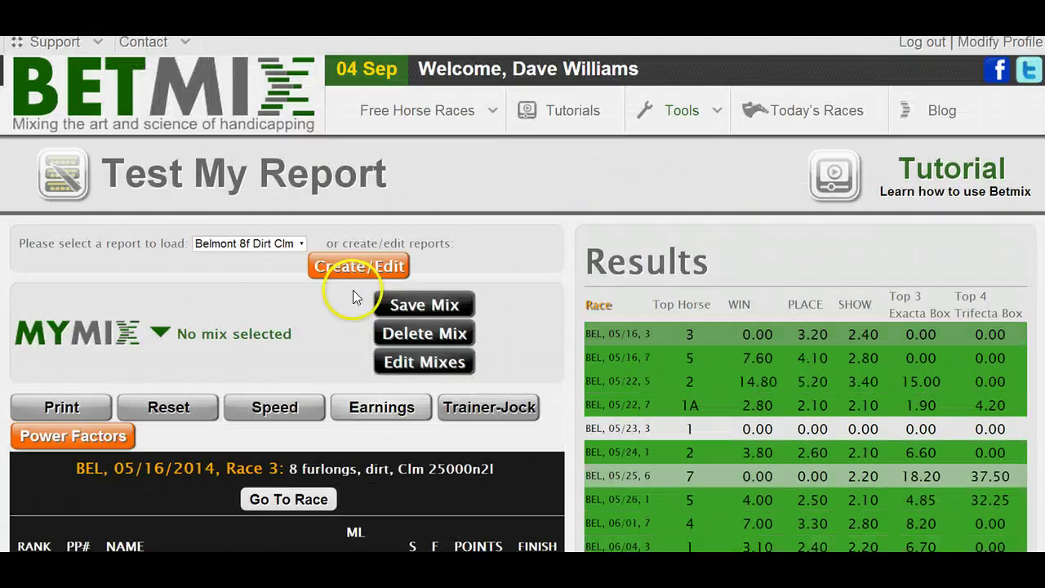
{"action": "left_click", "coordinate": [74, 437]}
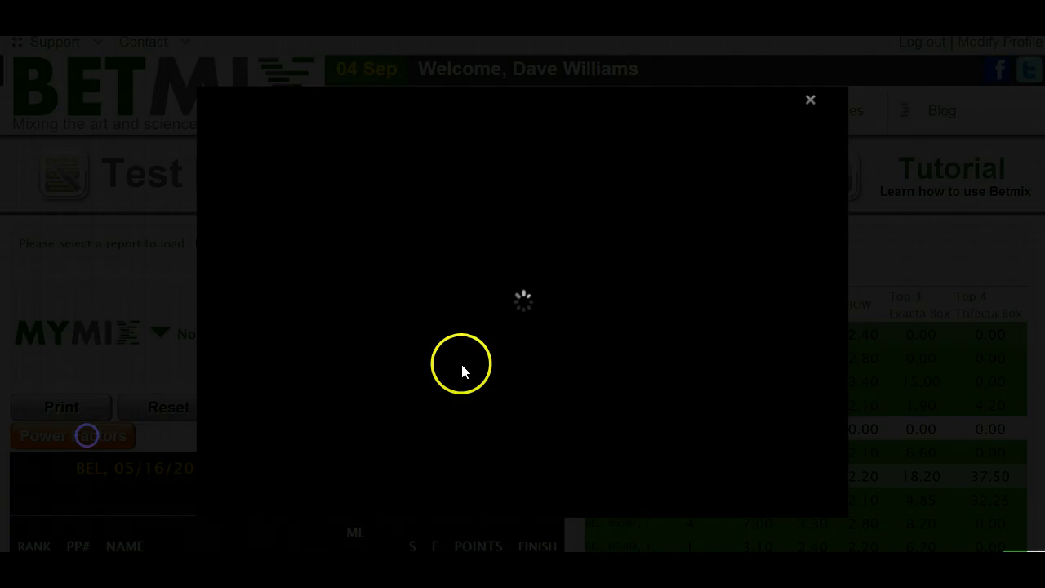
{"action": "scroll", "coordinate": [558, 351], "scroll_direction": "down", "scroll_amount": 5}
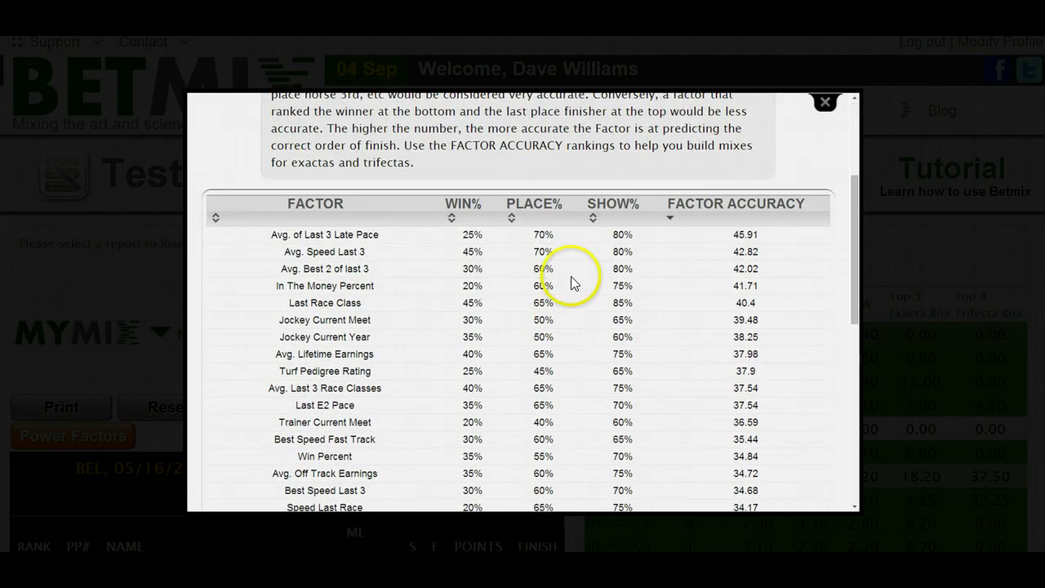
{"action": "scroll", "coordinate": [585, 261], "scroll_direction": "down", "scroll_amount": 2}
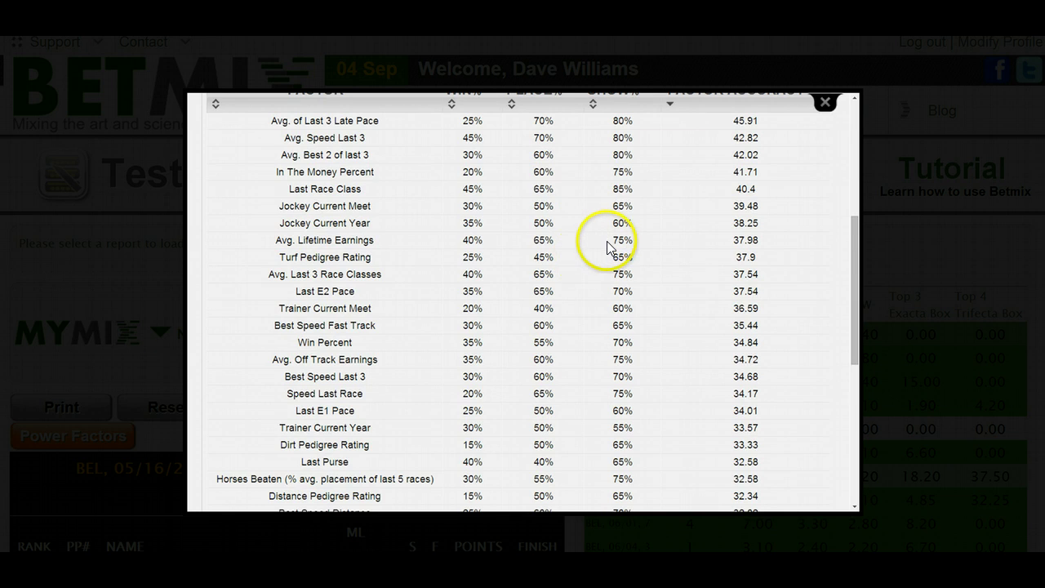
{"action": "scroll", "coordinate": [611, 247], "scroll_direction": "down", "scroll_amount": 1}
{"action": "scroll", "coordinate": [611, 247], "scroll_direction": "down", "scroll_amount": 4}
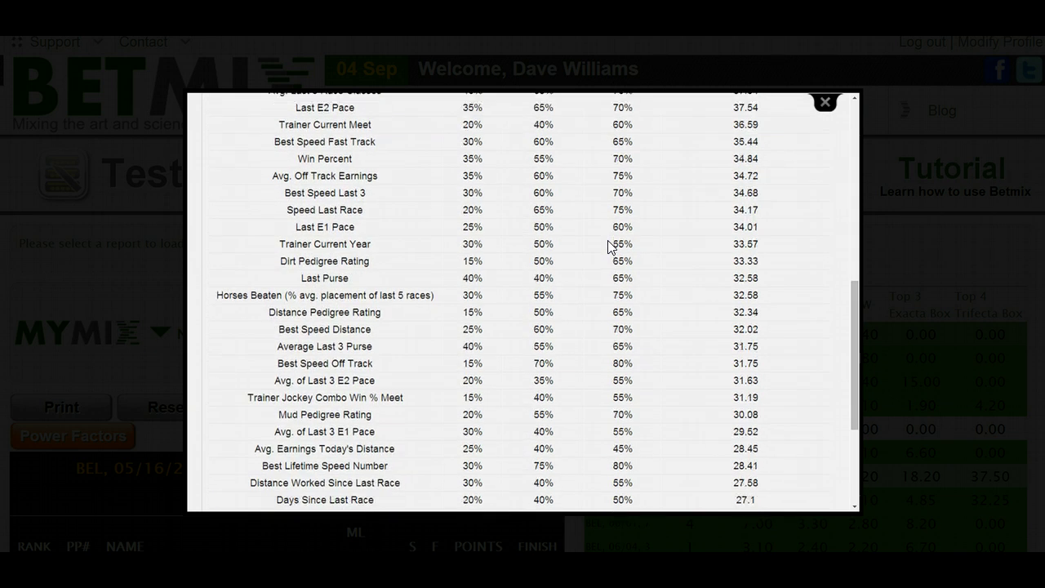
Sort the Power Factors by Show% and close the list
{"action": "scroll", "coordinate": [611, 246], "scroll_direction": "up", "scroll_amount": 5}
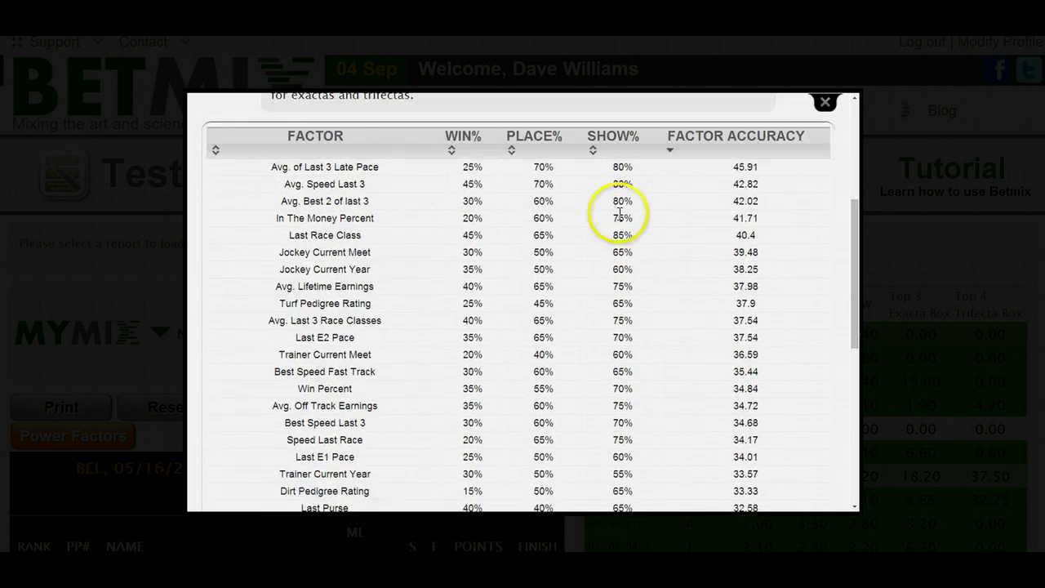
{"action": "left_click", "coordinate": [620, 138]}
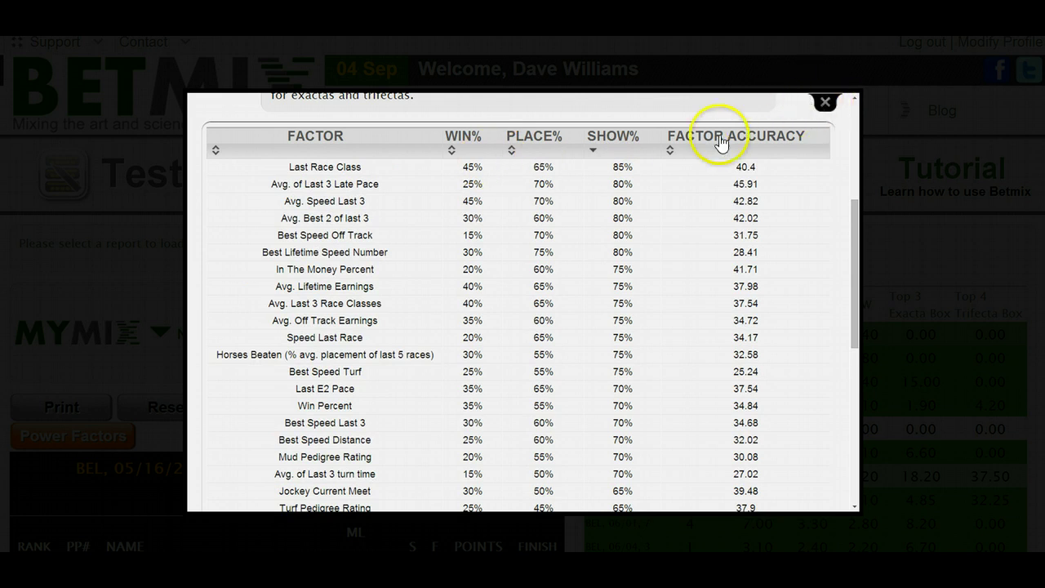
{"action": "left_click", "coordinate": [826, 107]}
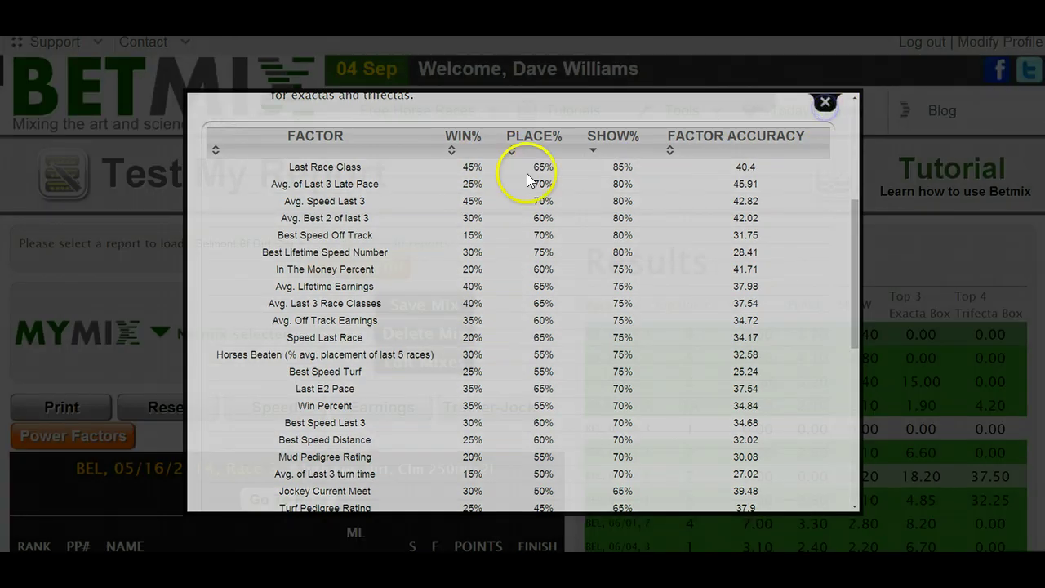
Check the Last Race Class weighting in the Class group against the Average Rank of Winner
{"action": "scroll", "coordinate": [700, 234], "scroll_direction": "down", "scroll_amount": 12}
{"action": "scroll", "coordinate": [709, 243], "scroll_direction": "down", "scroll_amount": 1}
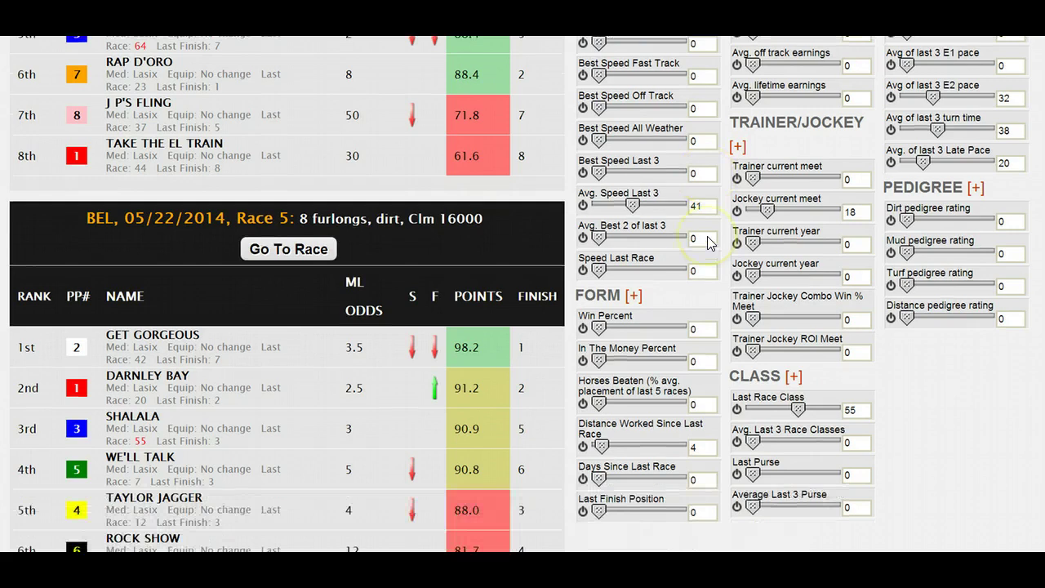
{"action": "left_click_drag", "start_coordinate": [855, 411], "coordinate": [843, 412]}
{"action": "scroll", "coordinate": [854, 384], "scroll_direction": "up", "scroll_amount": 3}
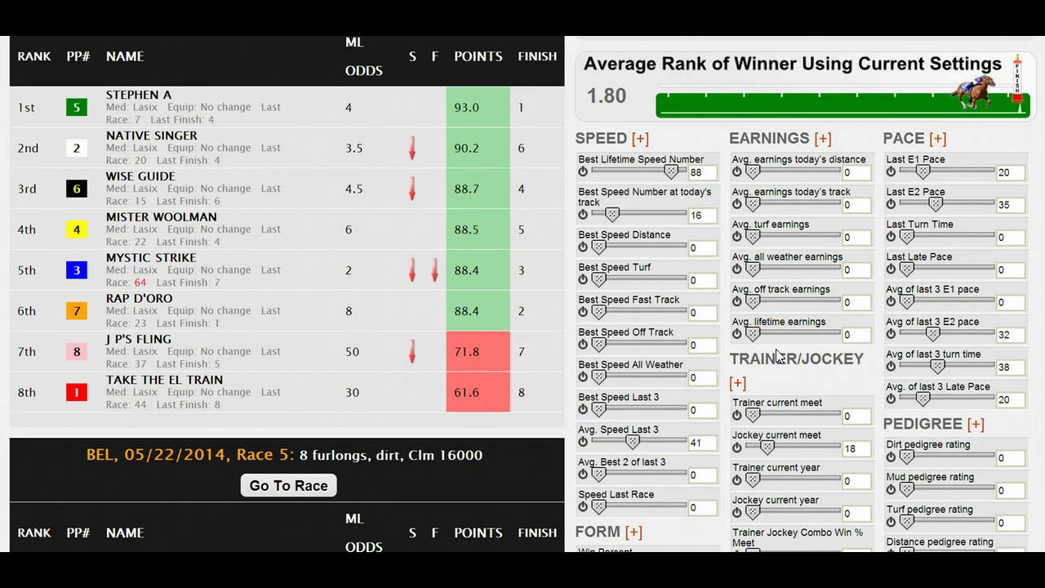
Review the bet totals and the weightings of the Speed, Pace, Form and Class factors in the current mix
{"action": "scroll", "coordinate": [777, 355], "scroll_direction": "up", "scroll_amount": 2}
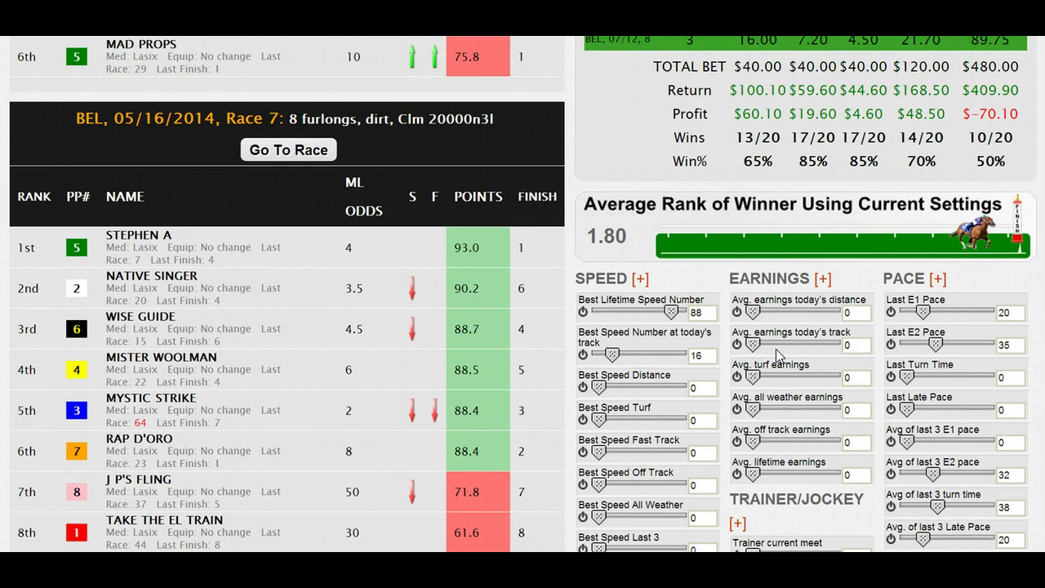
{"action": "scroll", "coordinate": [776, 349], "scroll_direction": "down", "scroll_amount": 1}
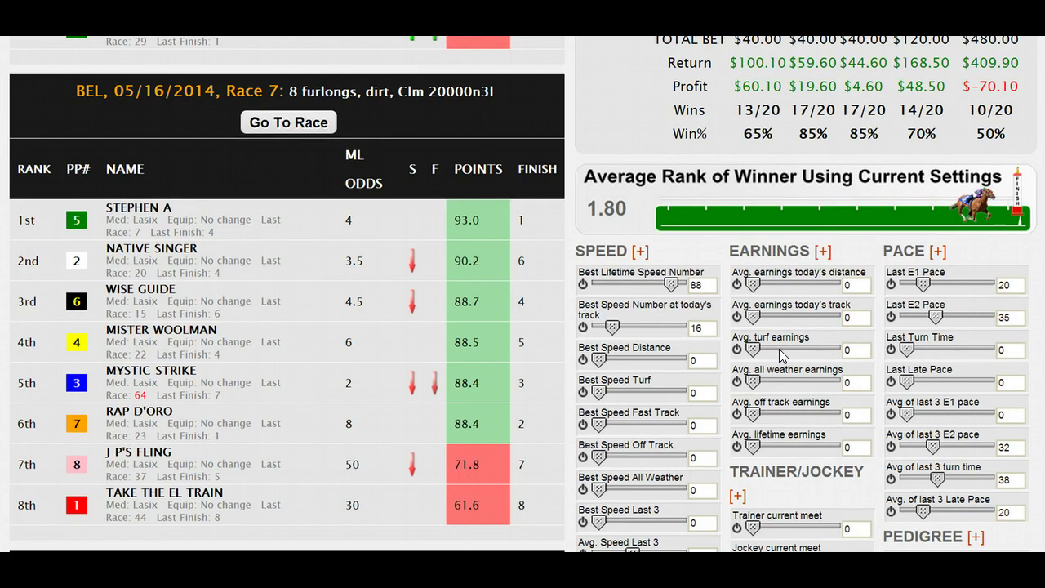
{"action": "left_click", "coordinate": [833, 347]}
{"action": "scroll", "coordinate": [833, 345], "scroll_direction": "down", "scroll_amount": 1}
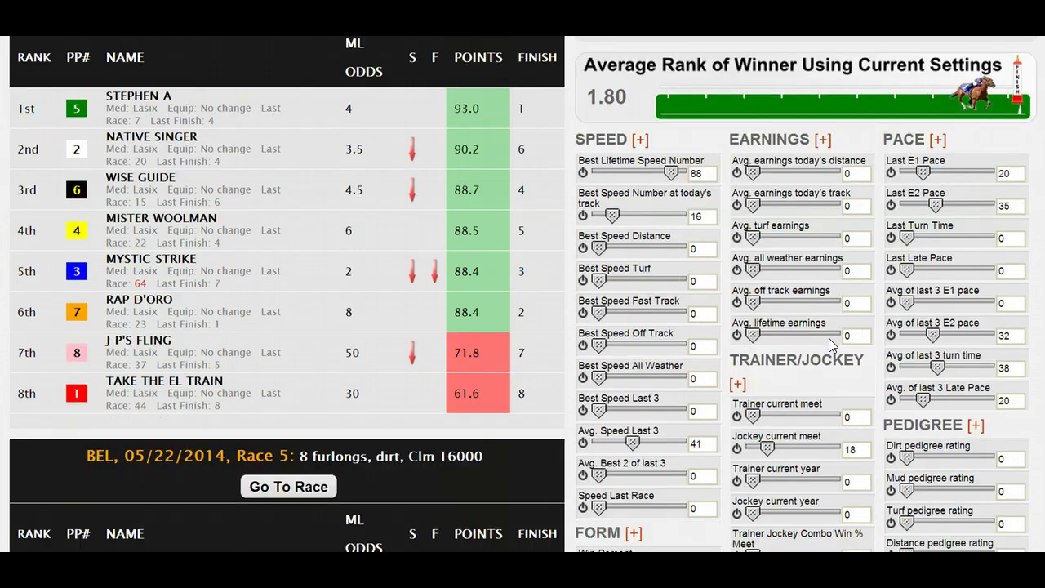
{"action": "scroll", "coordinate": [832, 345], "scroll_direction": "down", "scroll_amount": 1}
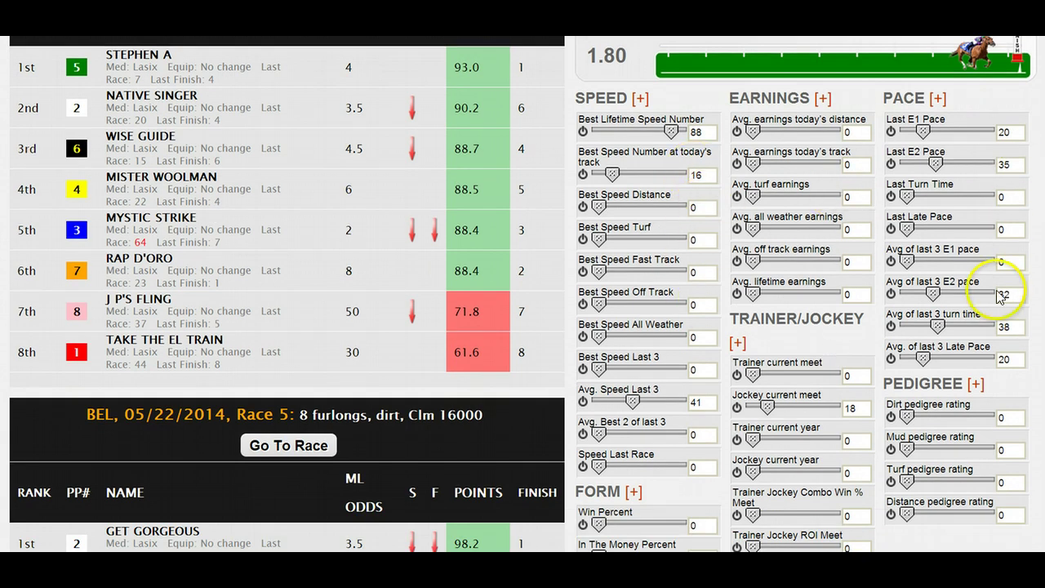
{"action": "scroll", "coordinate": [1006, 319], "scroll_direction": "down", "scroll_amount": 5}
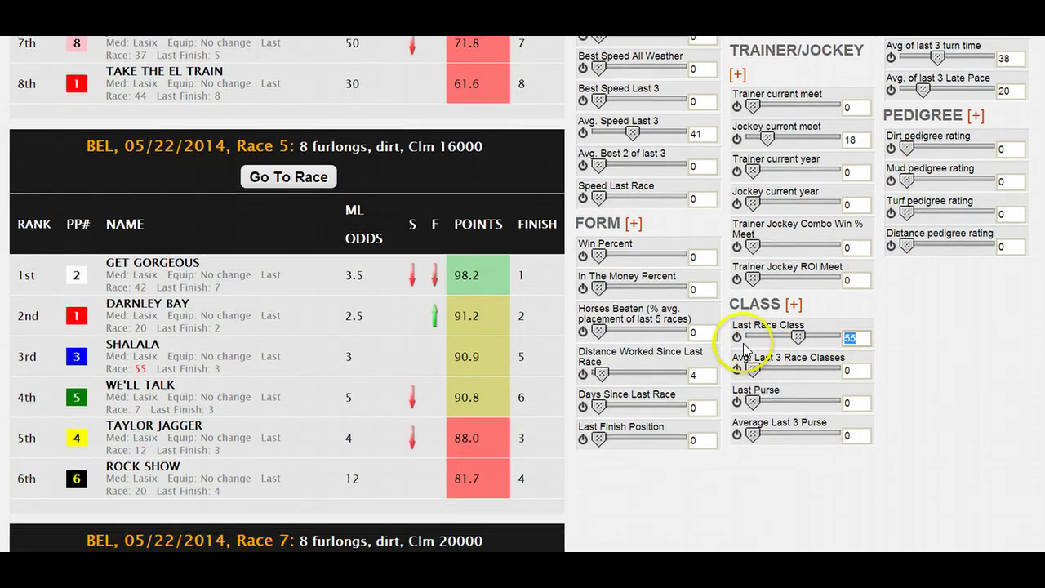
{"action": "scroll", "coordinate": [750, 353], "scroll_direction": "up", "scroll_amount": 4}
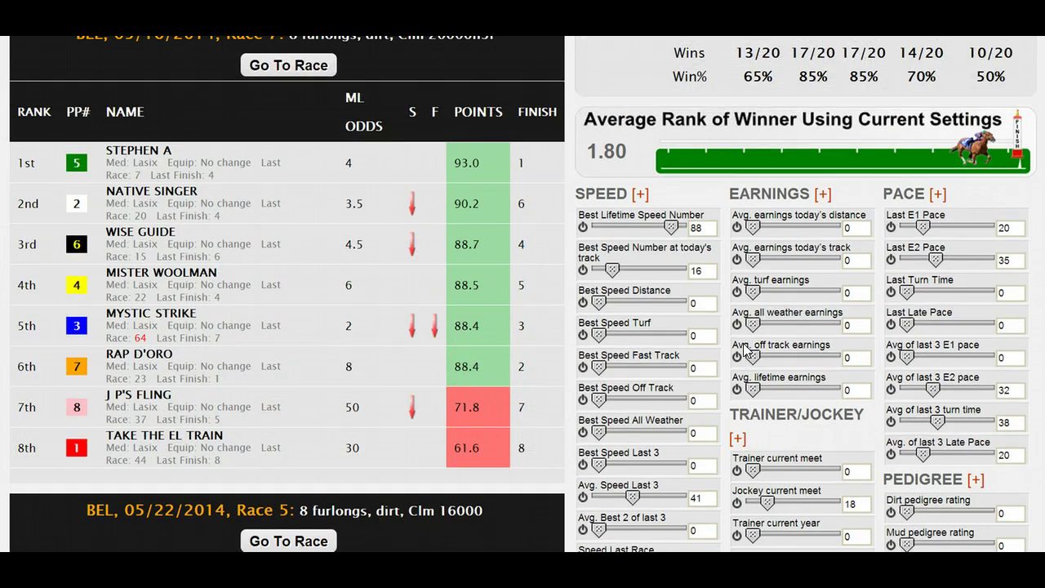
Review the race-by-race results and the return, profit, wins and Win% totals of the current mix
{"action": "scroll", "coordinate": [746, 349], "scroll_direction": "up", "scroll_amount": 6}
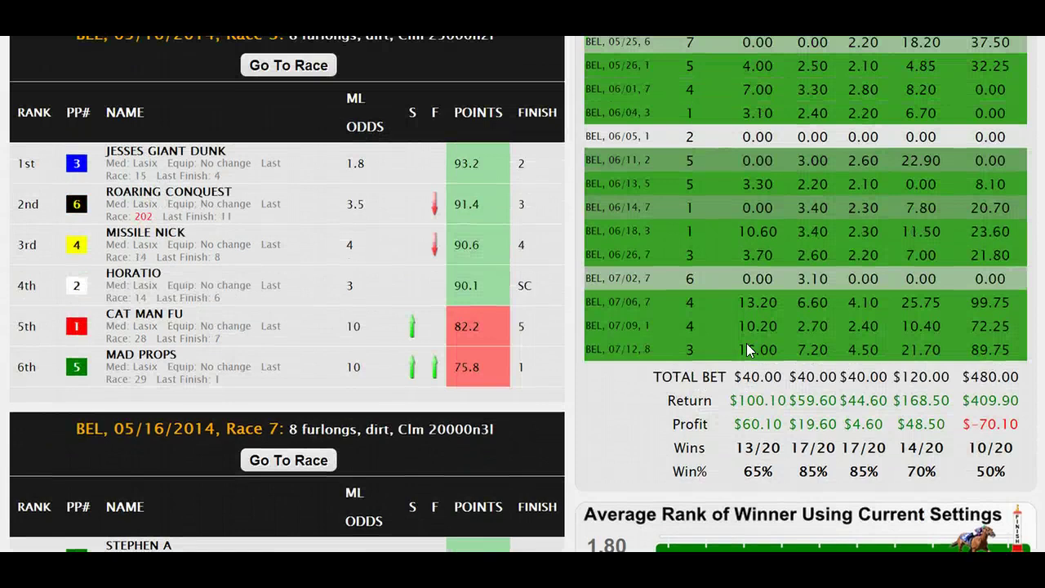
{"action": "scroll", "coordinate": [746, 343], "scroll_direction": "up", "scroll_amount": 2}
{"action": "scroll", "coordinate": [747, 343], "scroll_direction": "down", "scroll_amount": 2}
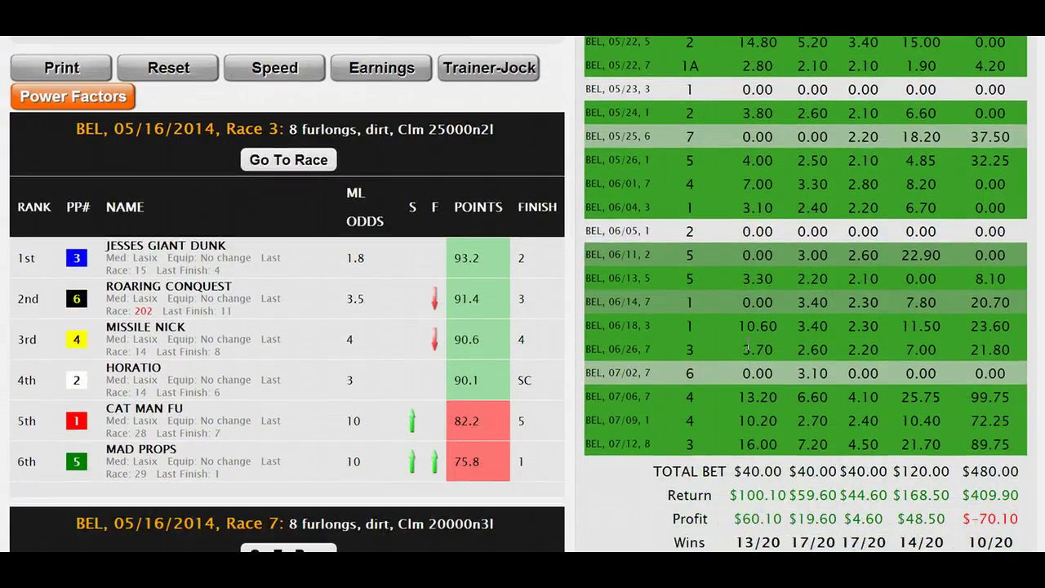
{"action": "scroll", "coordinate": [746, 348], "scroll_direction": "up", "scroll_amount": 1}
{"action": "scroll", "coordinate": [747, 348], "scroll_direction": "down", "scroll_amount": 1}
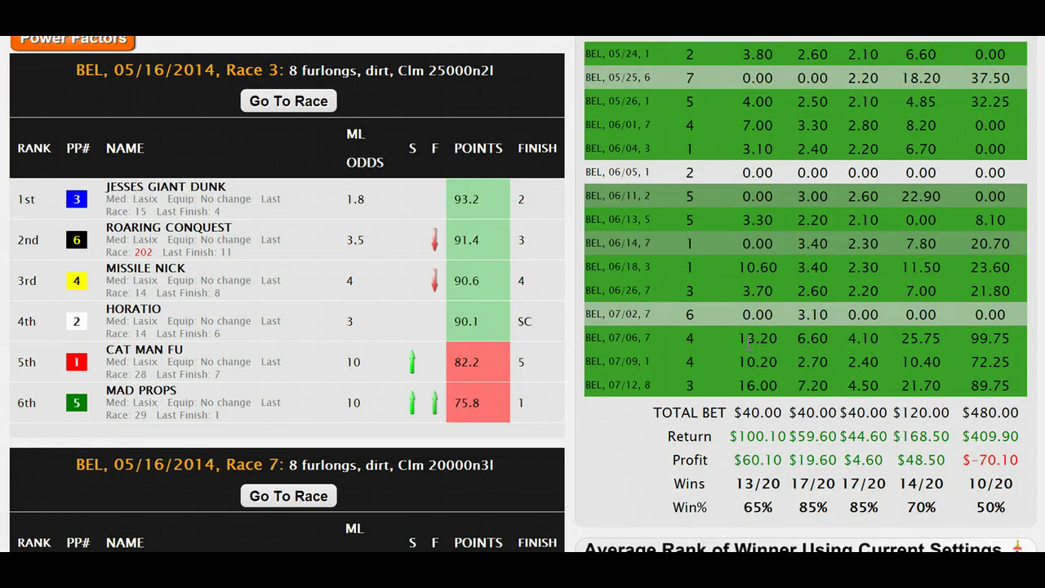
{"action": "scroll", "coordinate": [748, 344], "scroll_direction": "up", "scroll_amount": 1}
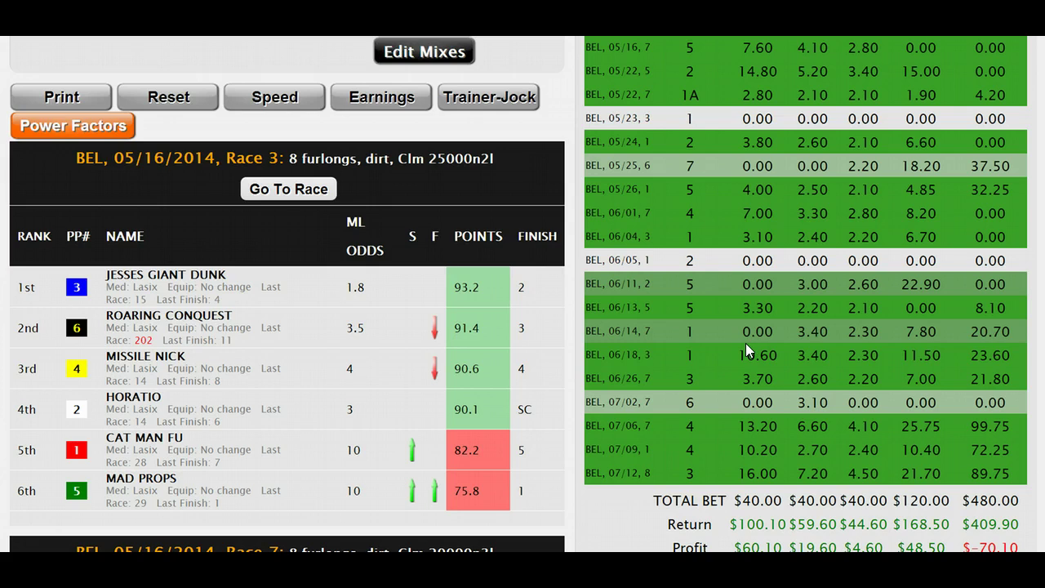
{"action": "scroll", "coordinate": [746, 344], "scroll_direction": "down", "scroll_amount": 2}
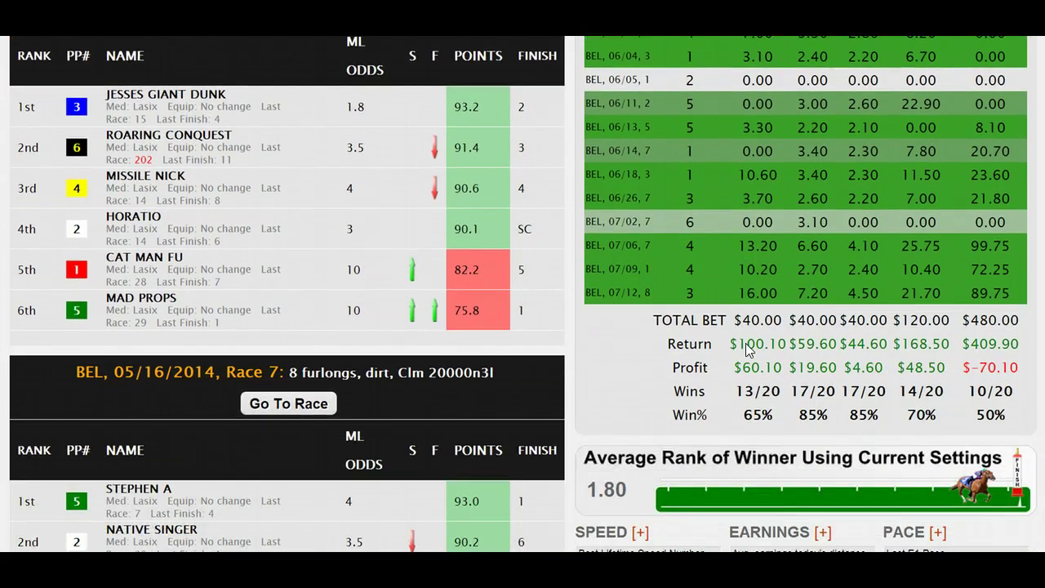
{"action": "scroll", "coordinate": [746, 343], "scroll_direction": "up", "scroll_amount": 4}
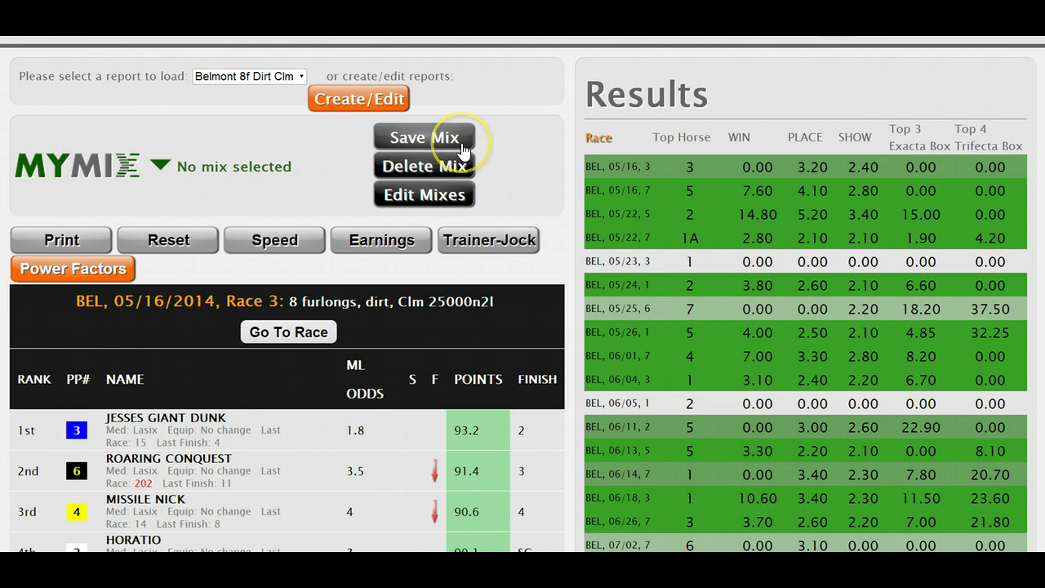
Start saving the current mix under the name Belmont 8f Dirt Clm
{"action": "key", "text": "ctrl+minus"}
{"action": "key", "text": "ctrl+minus"}
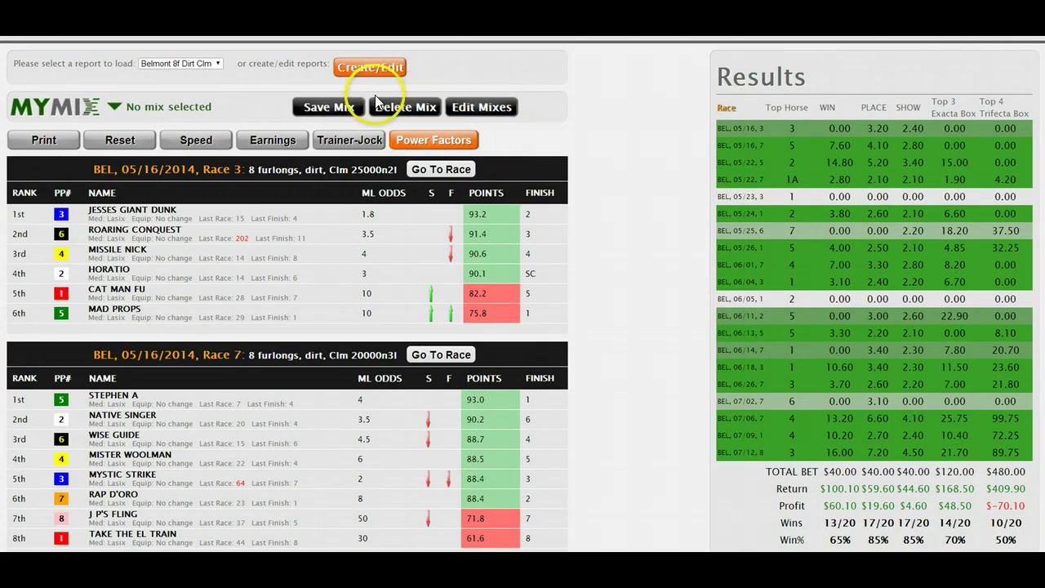
{"action": "left_click", "coordinate": [348, 114]}
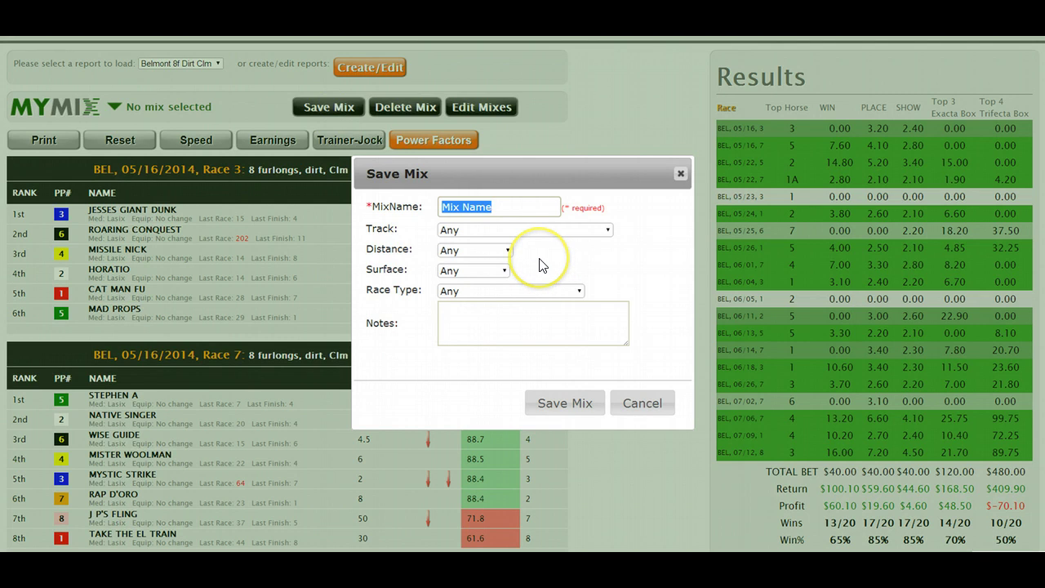
{"action": "type", "text": "Bel"}
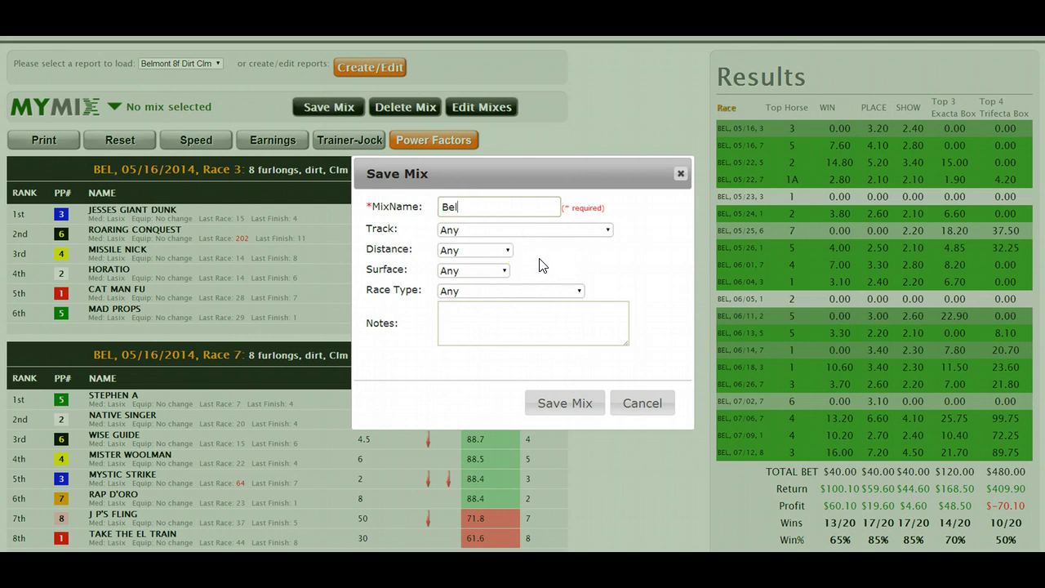
{"action": "type", "text": "mont 8f Dirt Clm"}
Set the mix's track to Belmont Park, distance to 1 mile, surface to Dirt and race type to Claiming
{"action": "left_click", "coordinate": [537, 230]}
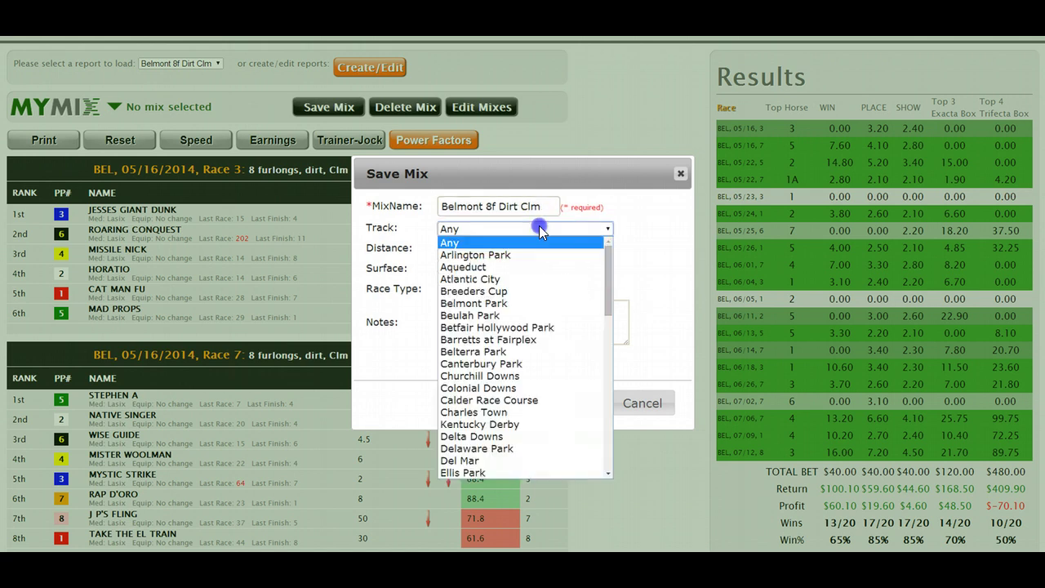
{"action": "left_click", "coordinate": [526, 303]}
{"action": "left_click", "coordinate": [482, 249]}
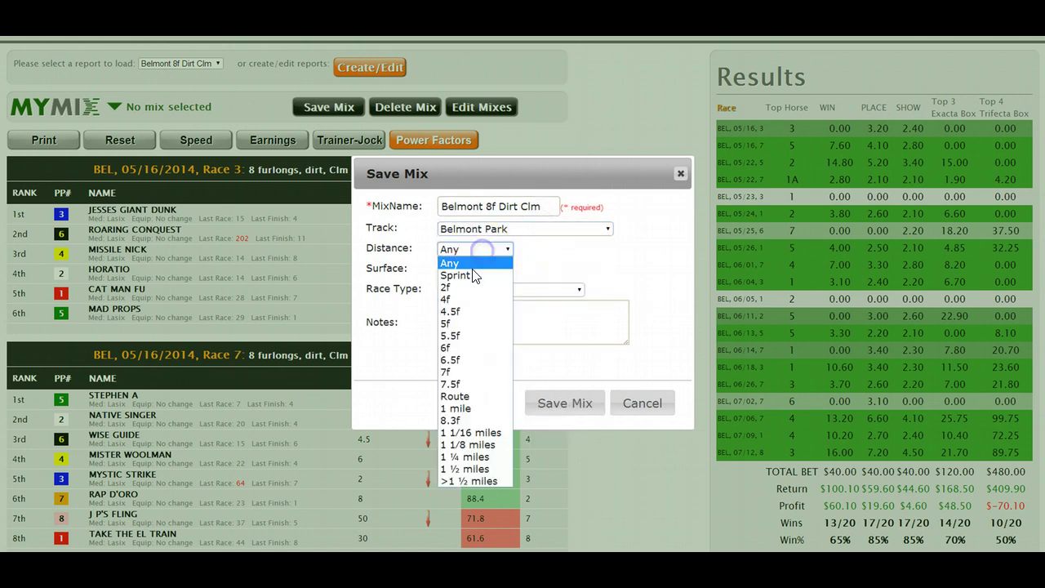
{"action": "left_click", "coordinate": [458, 408]}
{"action": "left_click", "coordinate": [477, 269]}
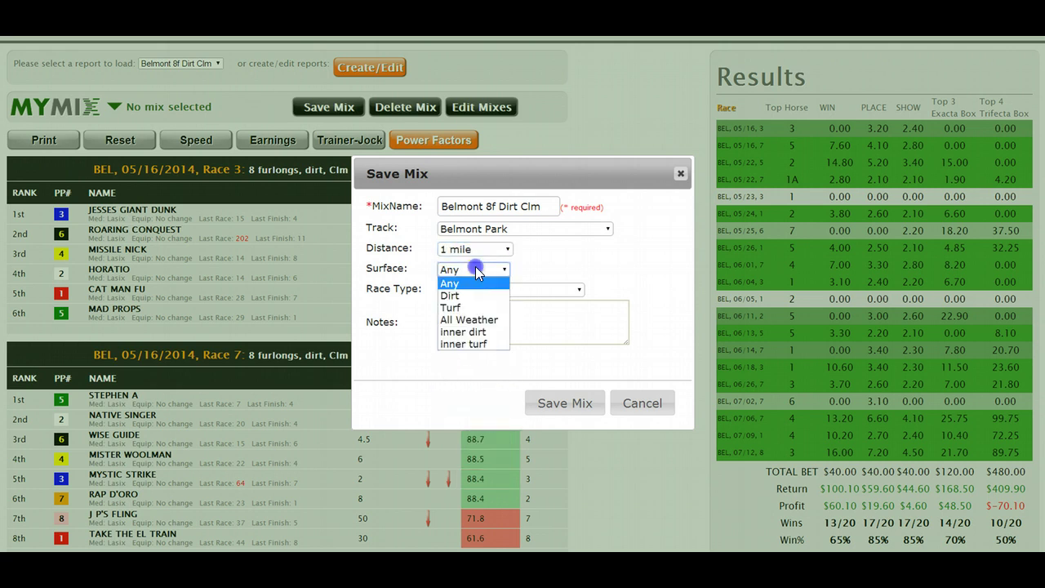
{"action": "left_click", "coordinate": [477, 296]}
{"action": "left_click", "coordinate": [477, 290]}
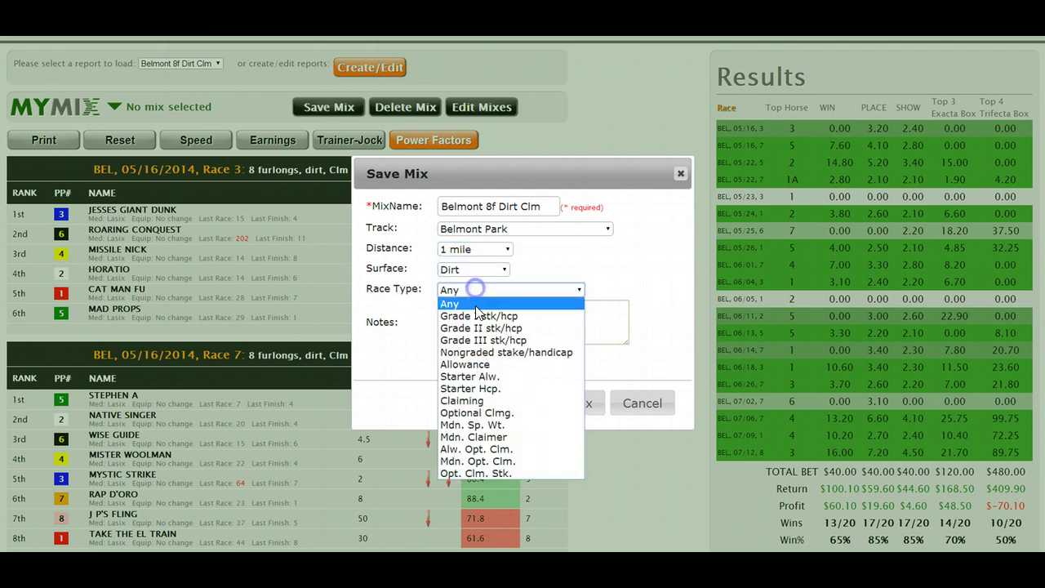
{"action": "left_click", "coordinate": [464, 400]}
Add the note "Created on Video" and save the mix
{"action": "left_click", "coordinate": [517, 324]}
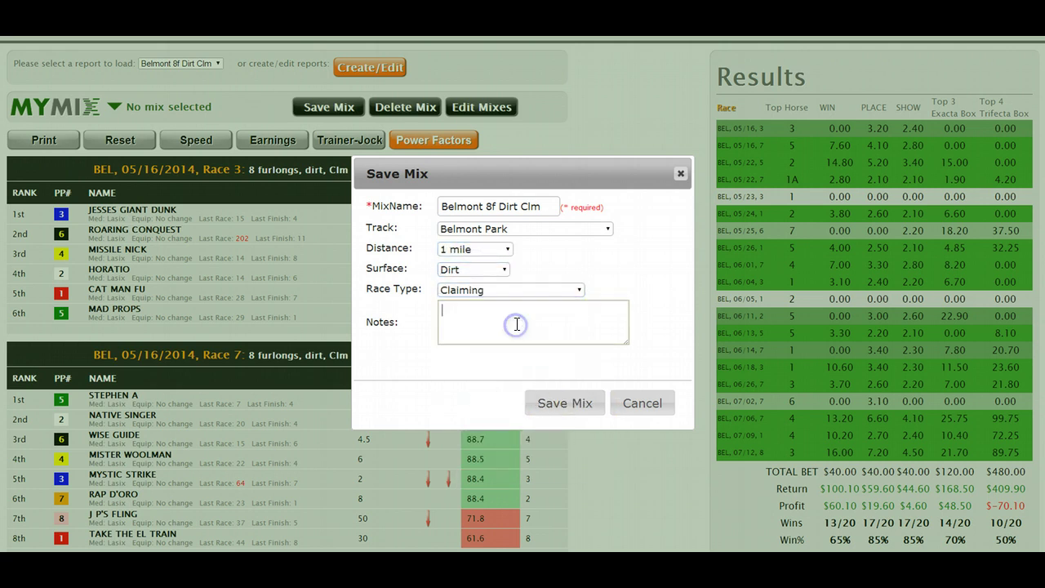
{"action": "type", "text": "Created on Video"}
{"action": "left_click", "coordinate": [562, 402]}
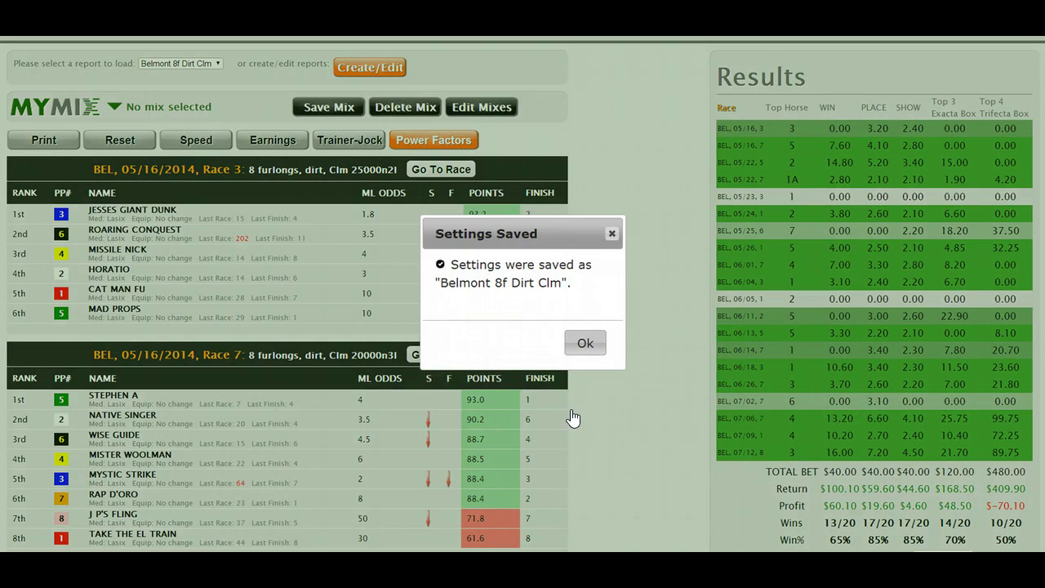
{"action": "left_click", "coordinate": [587, 360]}
Sort the Power Factors by Factor Accuracy from highest to lowest and close the list
{"action": "scroll", "coordinate": [599, 346], "scroll_direction": "down", "scroll_amount": 2}
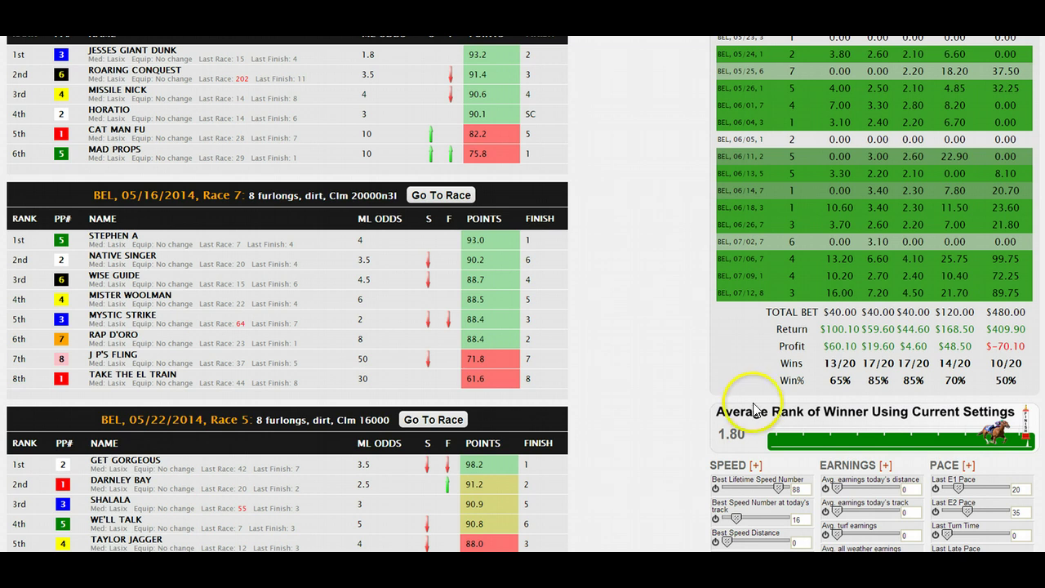
{"action": "scroll", "coordinate": [753, 404], "scroll_direction": "up", "scroll_amount": 3}
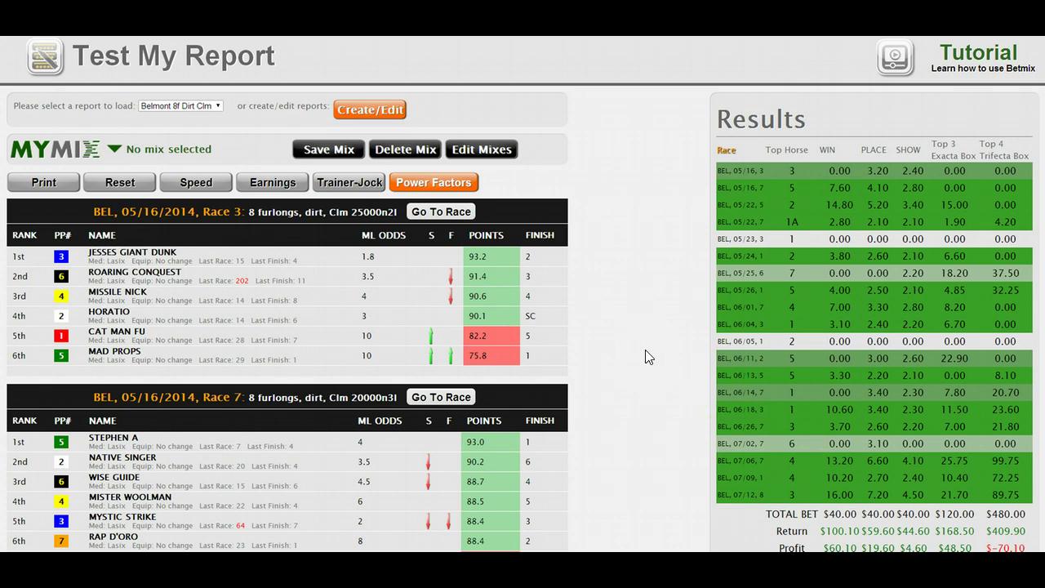
{"action": "scroll", "coordinate": [645, 349], "scroll_direction": "down", "scroll_amount": 1}
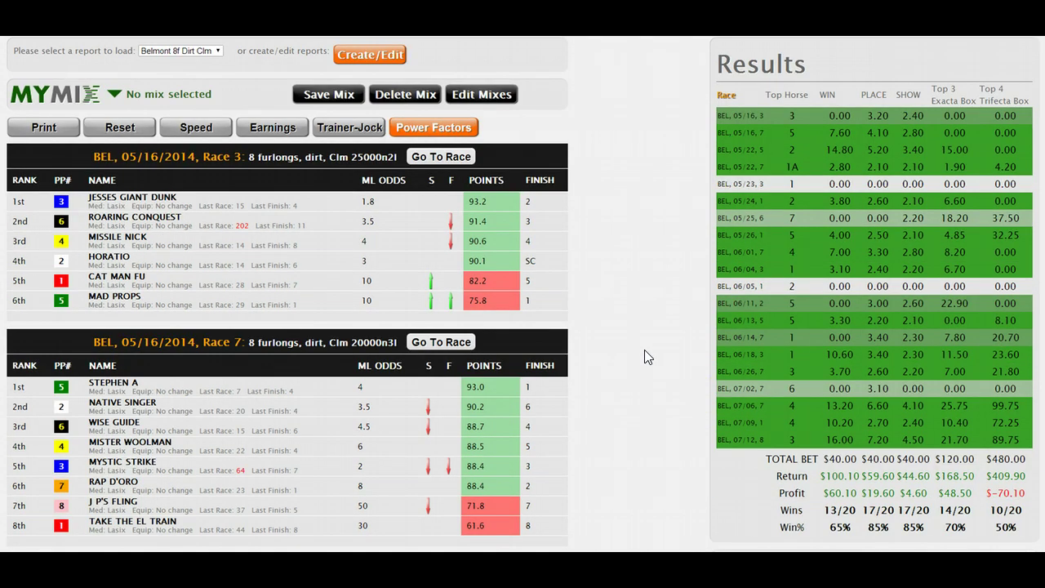
{"action": "scroll", "coordinate": [645, 349], "scroll_direction": "up", "scroll_amount": 1}
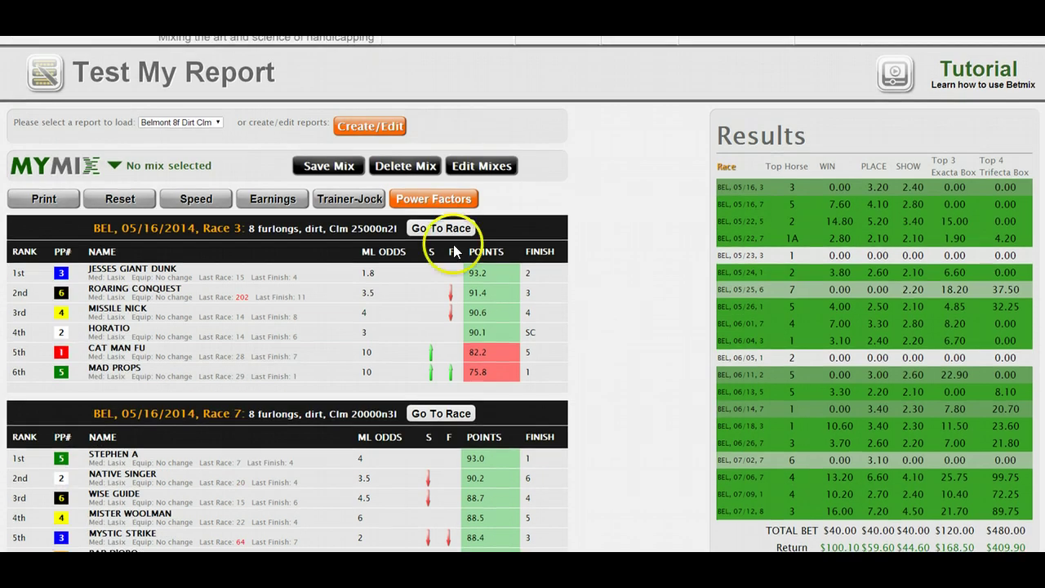
{"action": "left_click", "coordinate": [424, 205]}
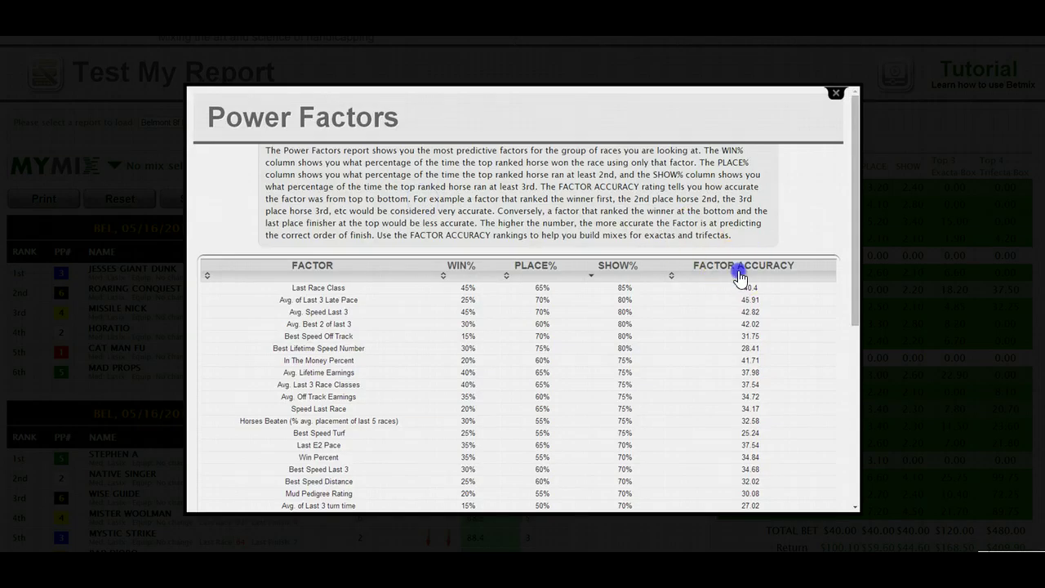
{"action": "left_click", "coordinate": [739, 274]}
{"action": "left_click", "coordinate": [740, 273]}
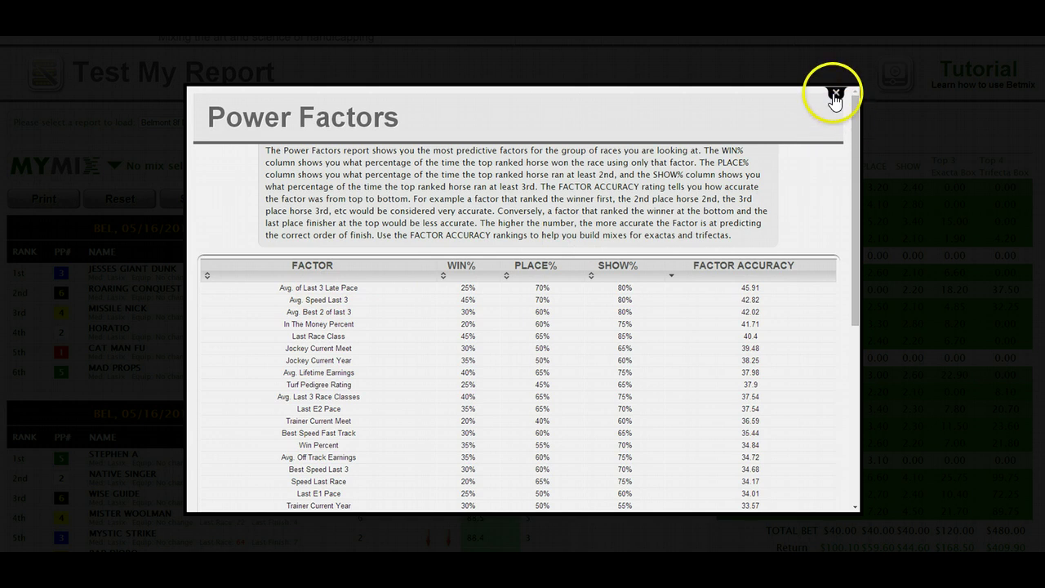
{"action": "left_click", "coordinate": [836, 93]}
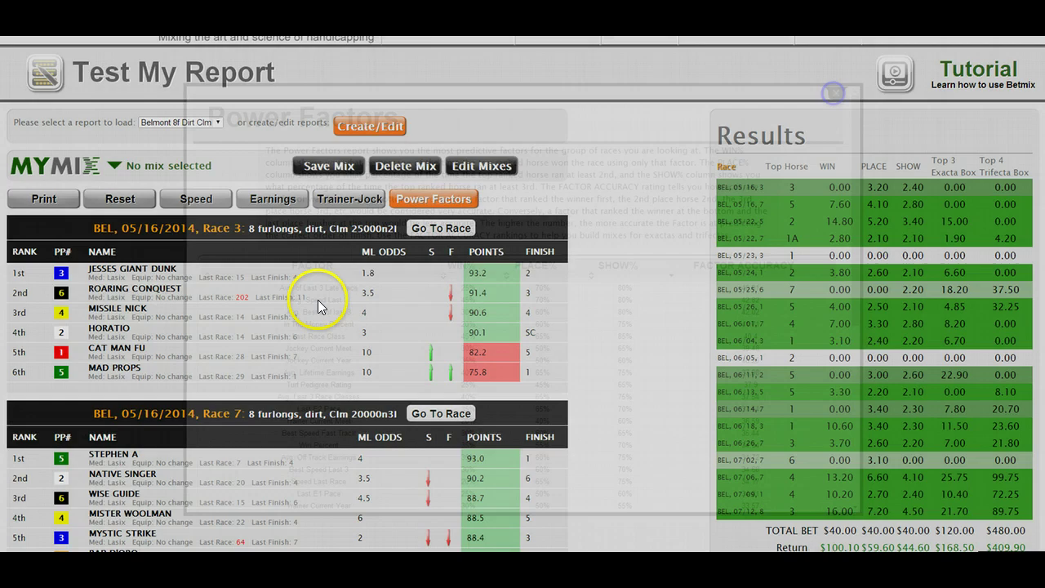
Reset all factor weightings and set Avg. of last 3 Late Pace in the Pace group to 15
{"action": "left_click", "coordinate": [131, 198]}
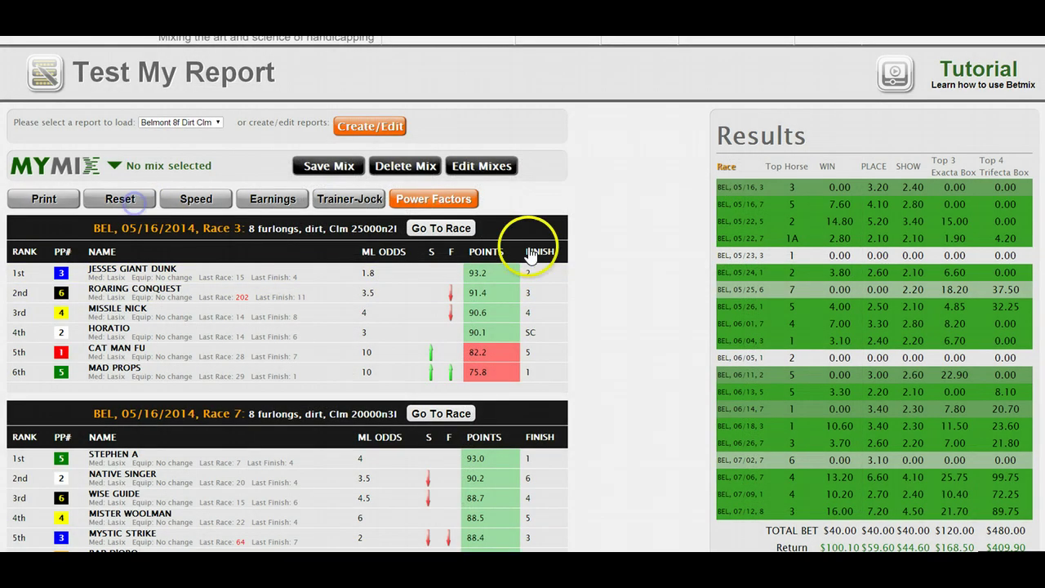
{"action": "scroll", "coordinate": [536, 252], "scroll_direction": "down", "scroll_amount": 7}
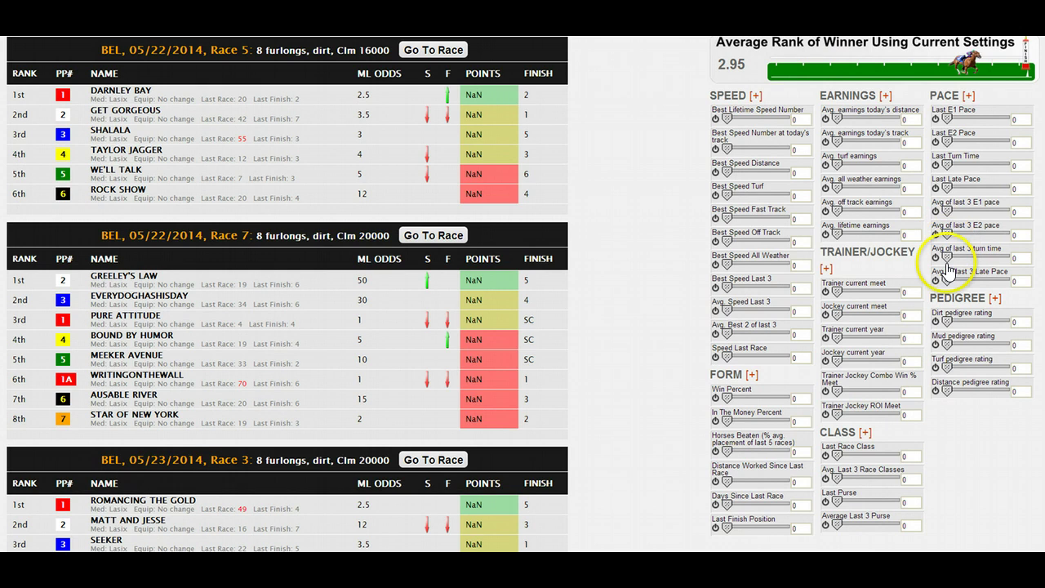
{"action": "left_click_drag", "start_coordinate": [948, 283], "coordinate": [955, 284]}
Compare the points ranking with the actual finishing order in the May 22 to May 25 Belmont races
{"action": "scroll", "coordinate": [678, 303], "scroll_direction": "down", "scroll_amount": 2}
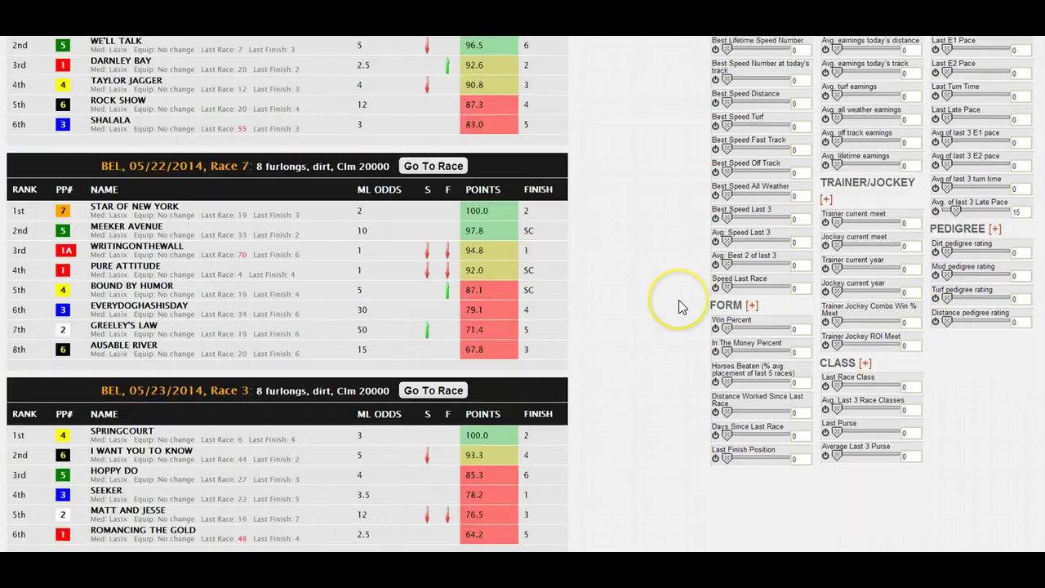
{"action": "scroll", "coordinate": [680, 305], "scroll_direction": "down", "scroll_amount": 3}
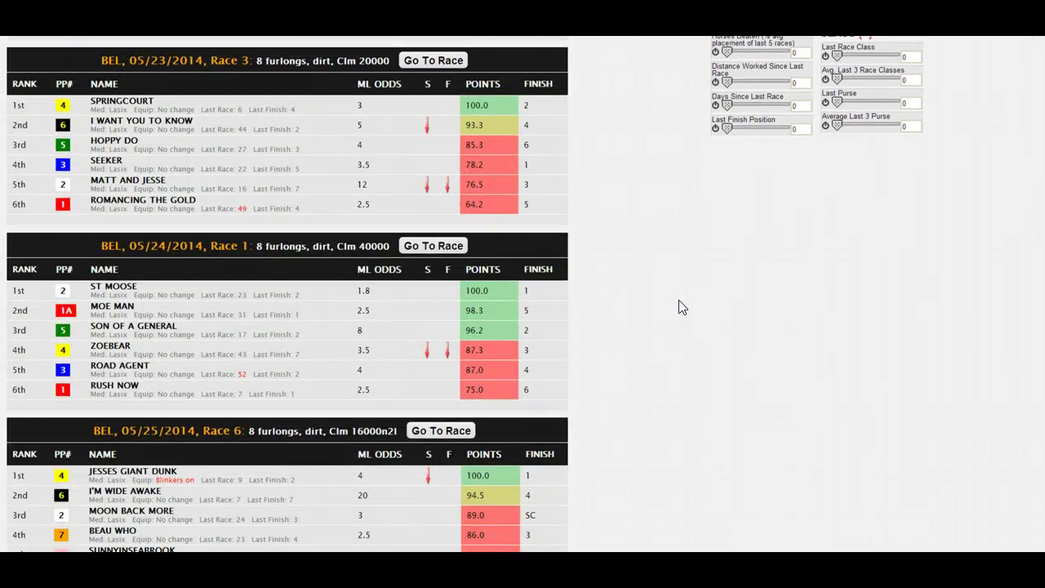
{"action": "left_click", "coordinate": [537, 289]}
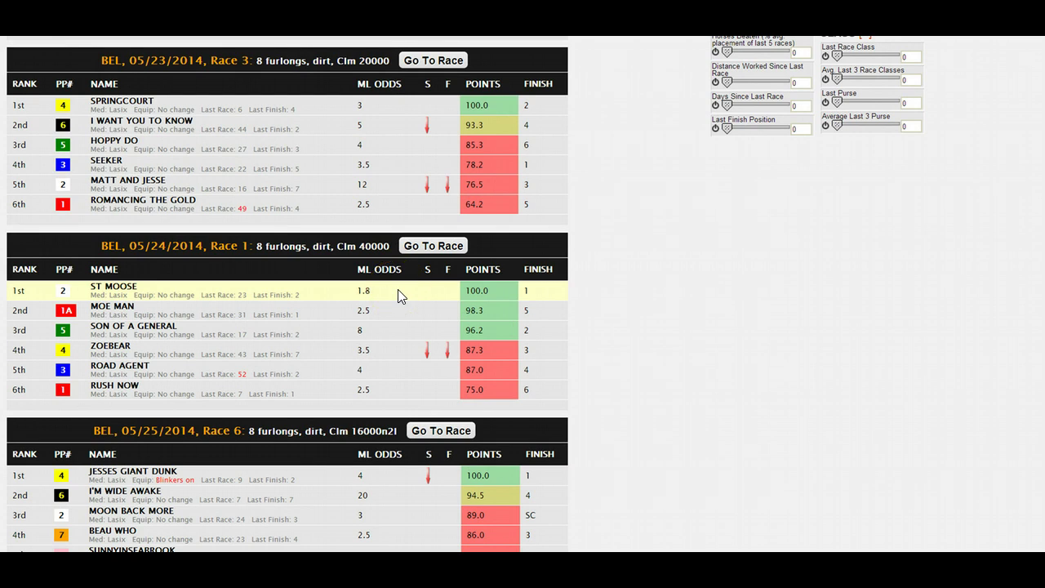
{"action": "scroll", "coordinate": [397, 289], "scroll_direction": "up", "scroll_amount": 1}
{"action": "scroll", "coordinate": [416, 292], "scroll_direction": "up", "scroll_amount": 2}
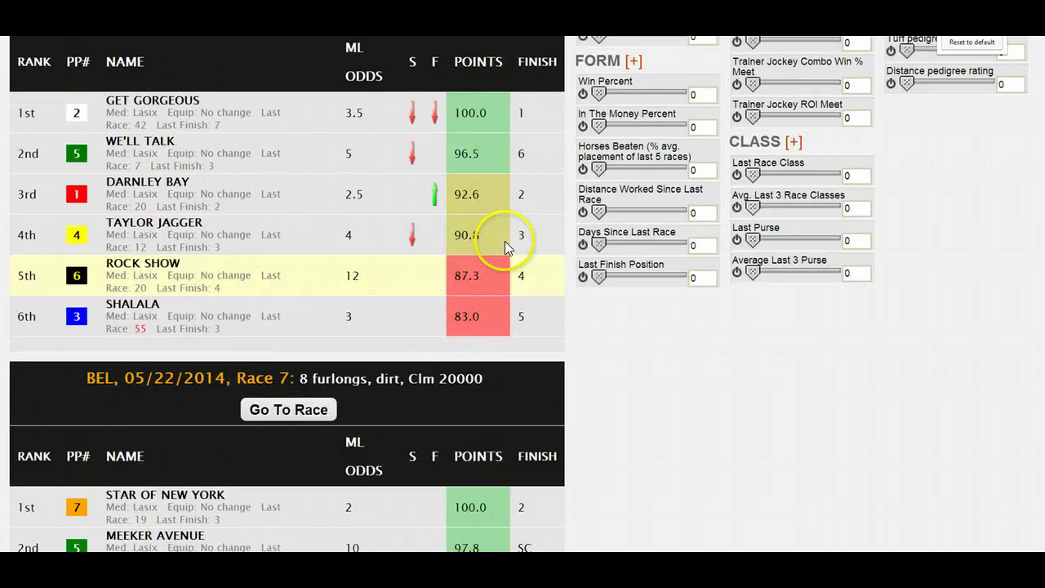
{"action": "scroll", "coordinate": [504, 241], "scroll_direction": "up", "scroll_amount": 1}
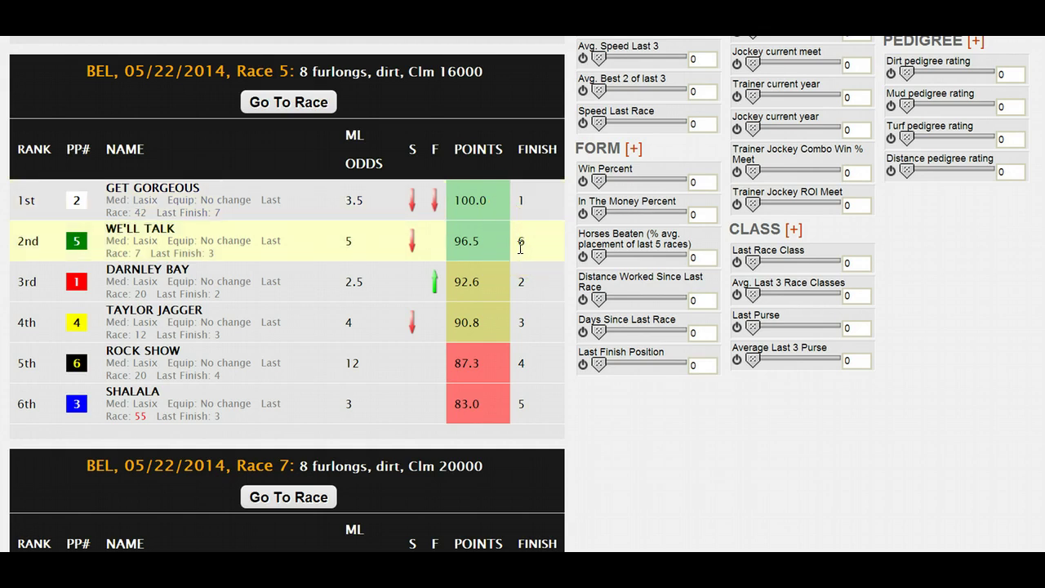
{"action": "left_click", "coordinate": [515, 286]}
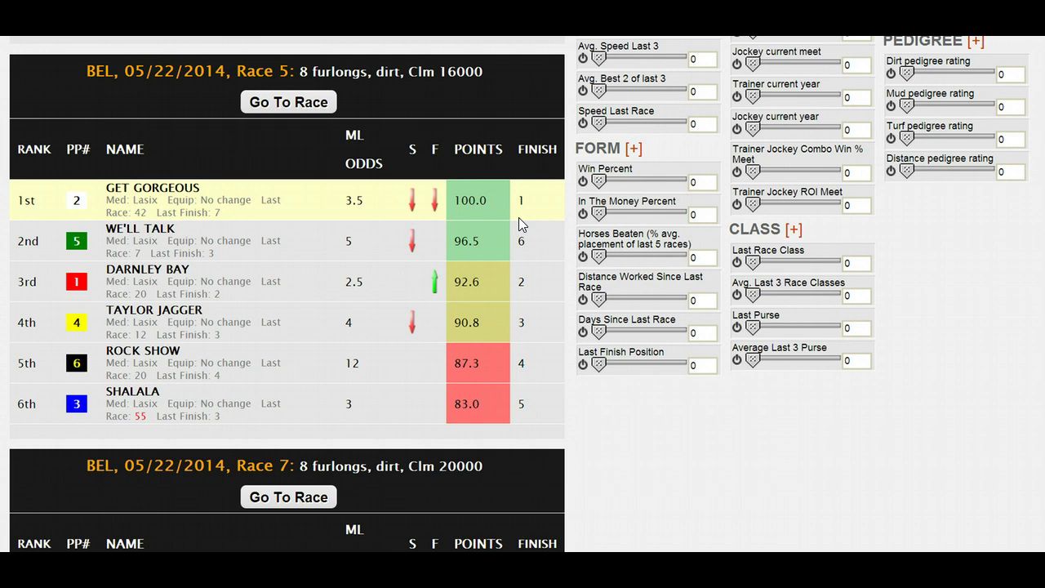
{"action": "scroll", "coordinate": [532, 284], "scroll_direction": "down", "scroll_amount": 1}
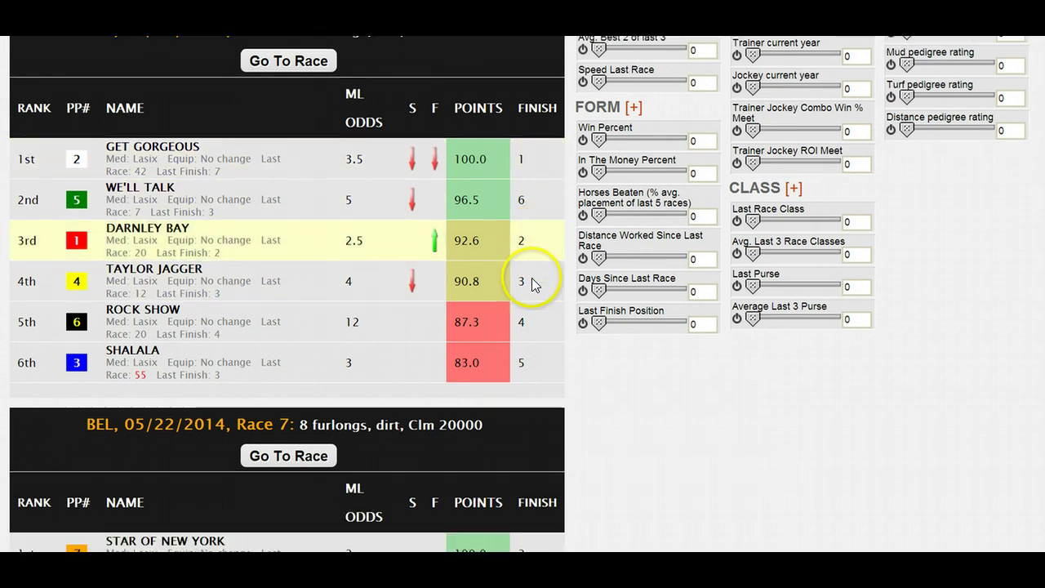
{"action": "scroll", "coordinate": [532, 283], "scroll_direction": "down", "scroll_amount": 8}
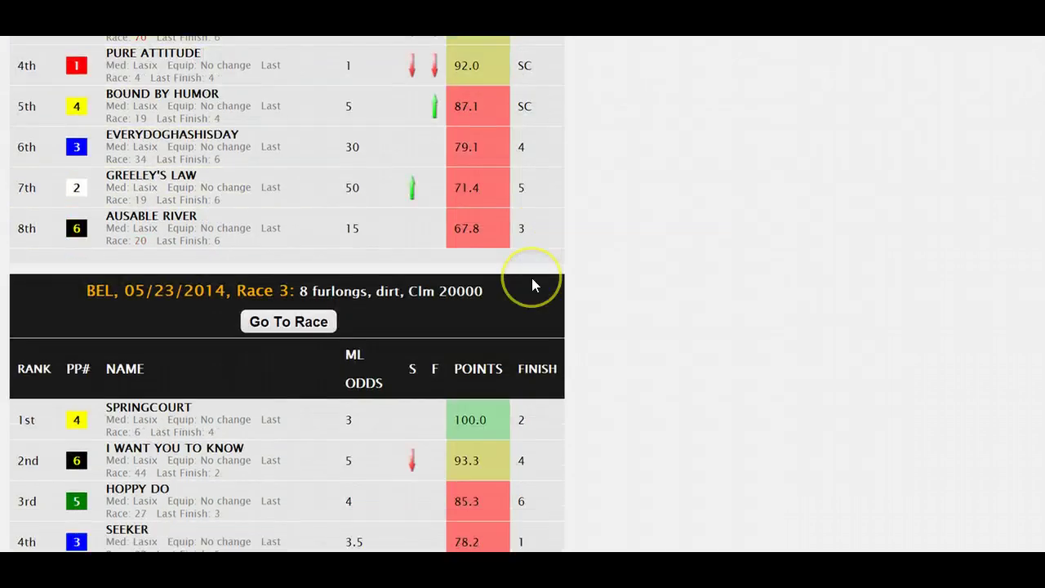
{"action": "scroll", "coordinate": [531, 278], "scroll_direction": "down", "scroll_amount": 4}
{"action": "scroll", "coordinate": [531, 278], "scroll_direction": "up", "scroll_amount": 3}
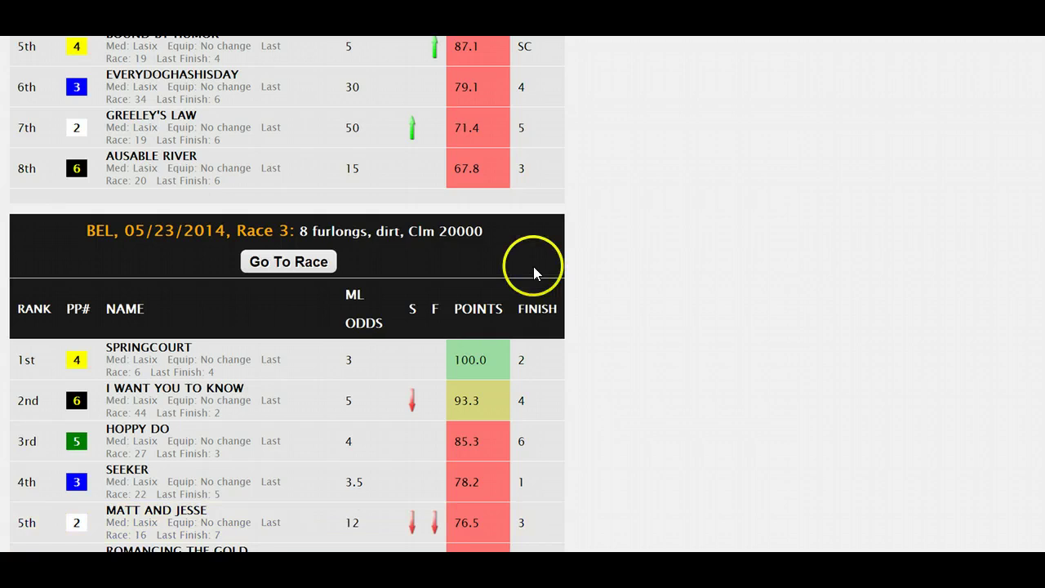
{"action": "key", "text": "ctrl+minus"}
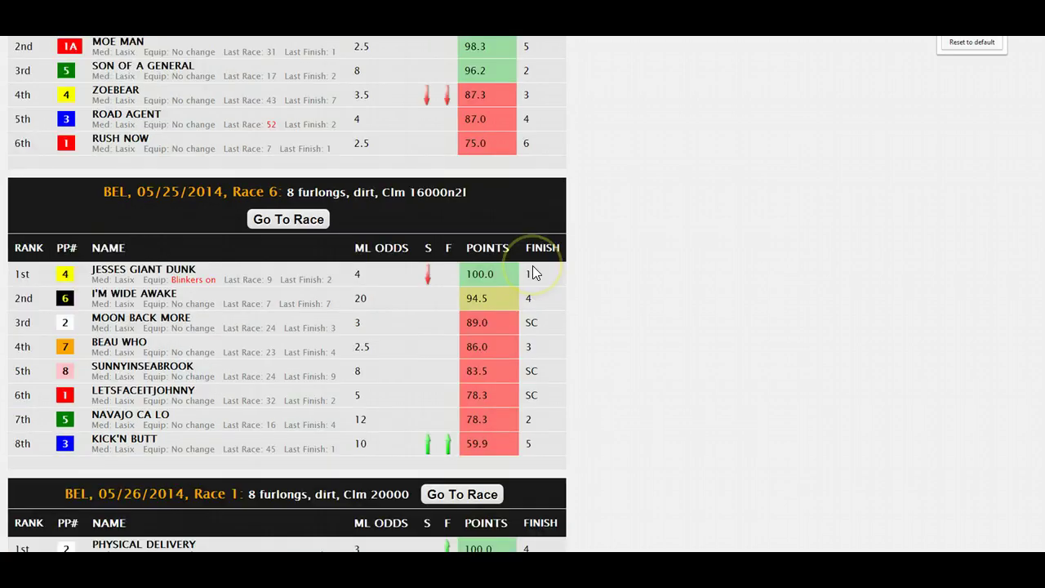
{"action": "key", "text": "ctrl+minus"}
{"action": "scroll", "coordinate": [615, 241], "scroll_direction": "up", "scroll_amount": 10}
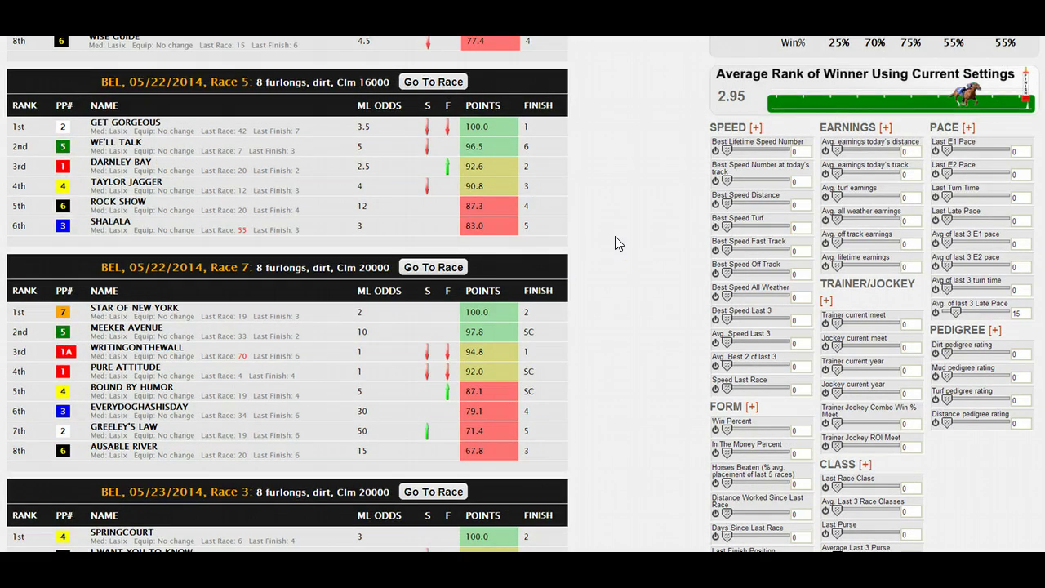
Reopen the Power Factors report, rank the factors by Factor Accuracy from highest to lowest, and close the report
{"action": "scroll", "coordinate": [616, 239], "scroll_direction": "up", "scroll_amount": 10}
{"action": "scroll", "coordinate": [619, 243], "scroll_direction": "up", "scroll_amount": 1}
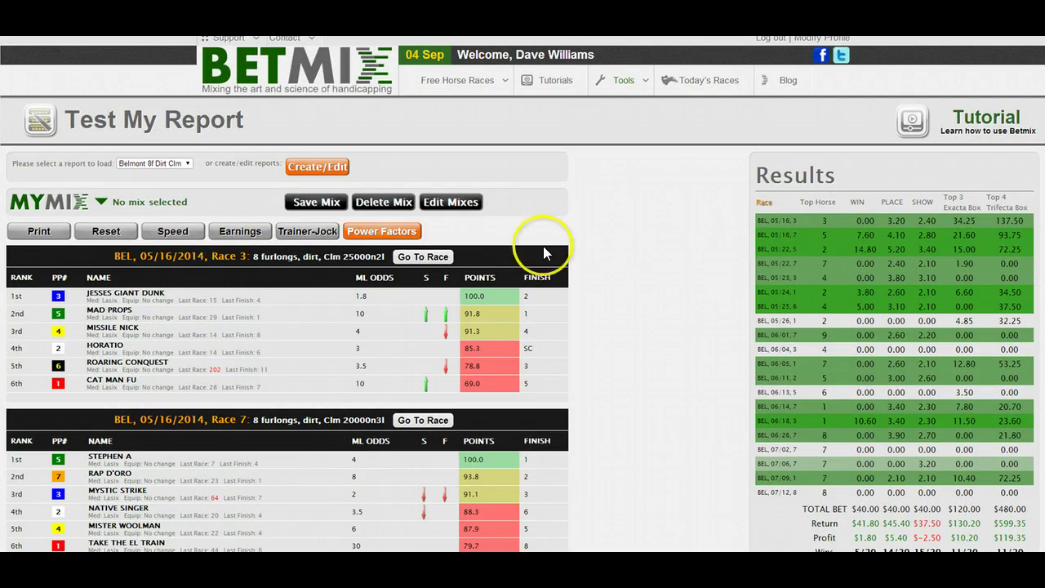
{"action": "left_click", "coordinate": [381, 231]}
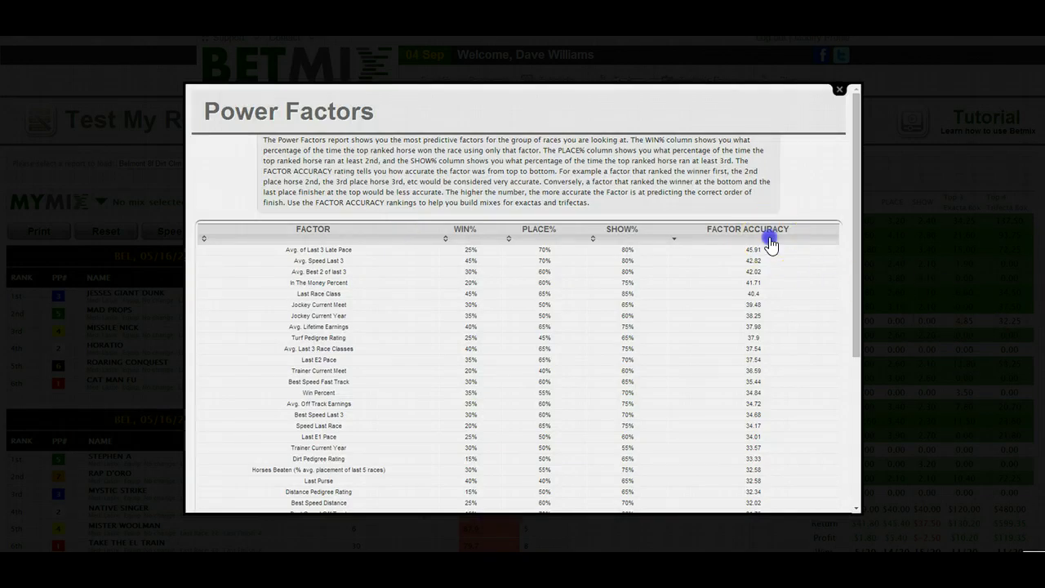
{"action": "left_click", "coordinate": [770, 241]}
{"action": "left_click", "coordinate": [771, 242]}
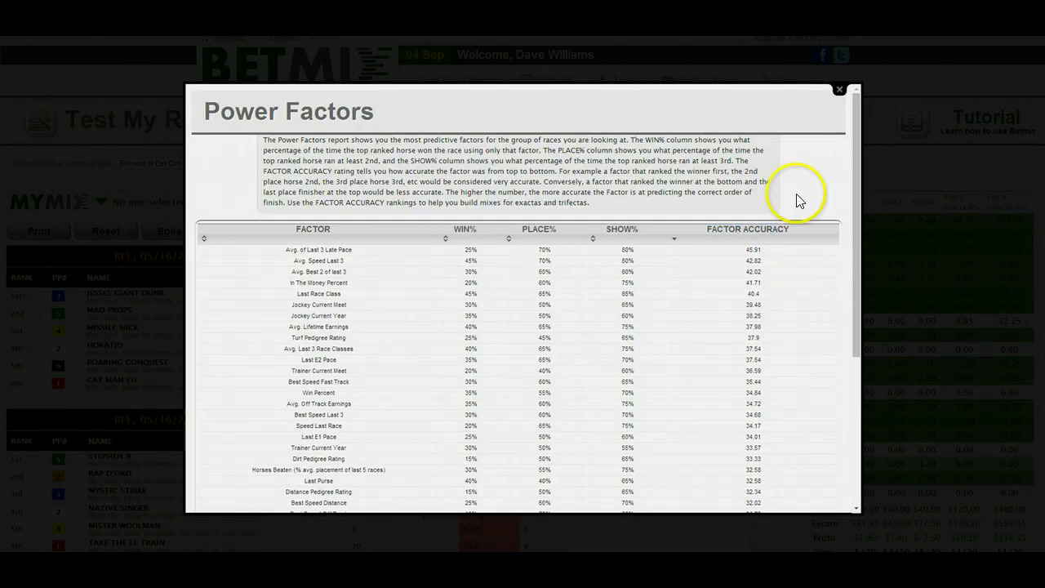
{"action": "left_click", "coordinate": [840, 89]}
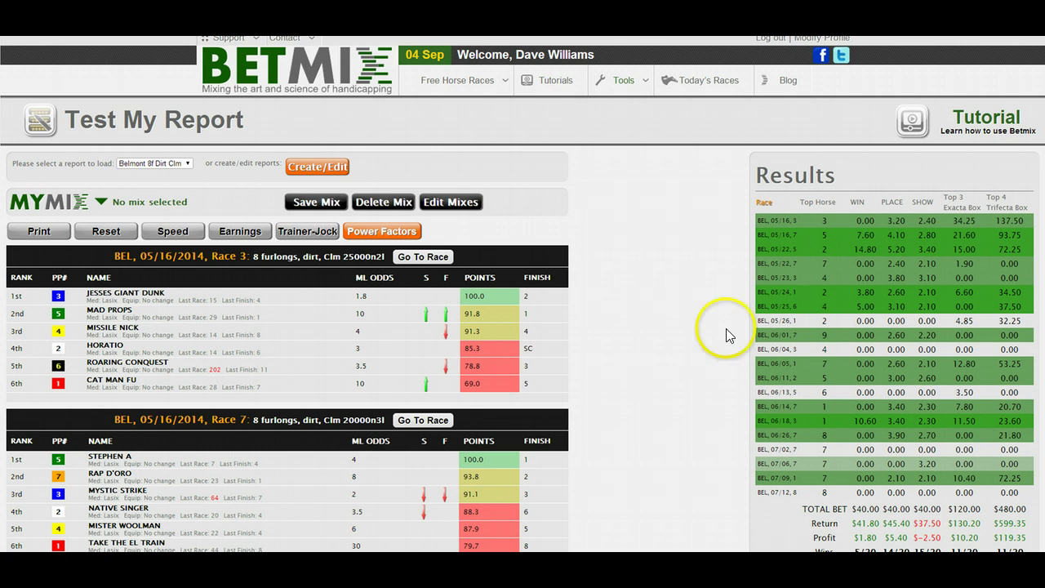
Review the returns, profits and win percentages in the results table together with the average rank of winner for the current settings
{"action": "scroll", "coordinate": [665, 274], "scroll_direction": "down", "scroll_amount": 5}
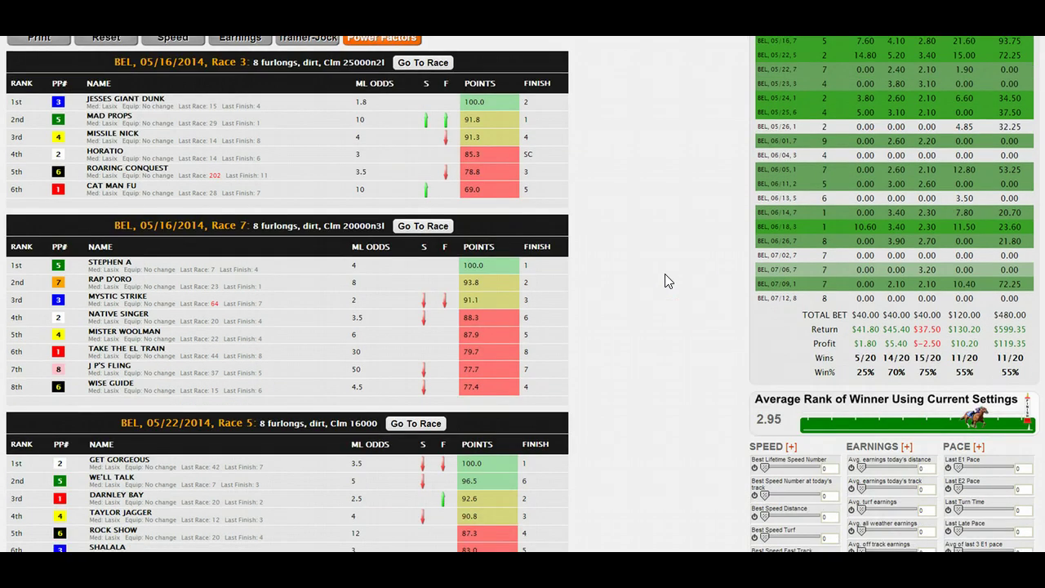
{"action": "scroll", "coordinate": [665, 274], "scroll_direction": "up", "scroll_amount": 4}
{"action": "scroll", "coordinate": [666, 275], "scroll_direction": "down", "scroll_amount": 4}
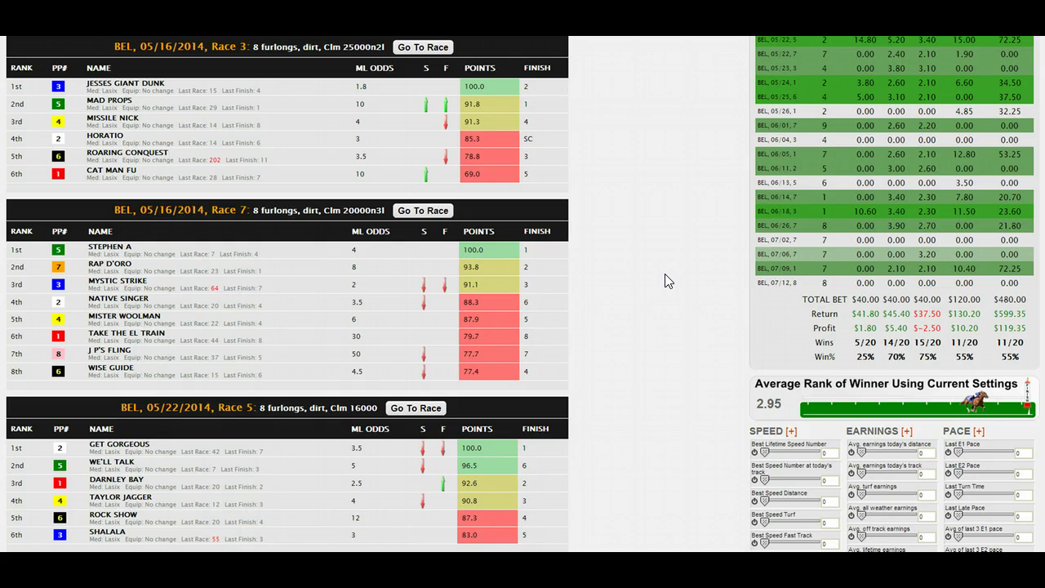
{"action": "scroll", "coordinate": [665, 273], "scroll_direction": "up", "scroll_amount": 1}
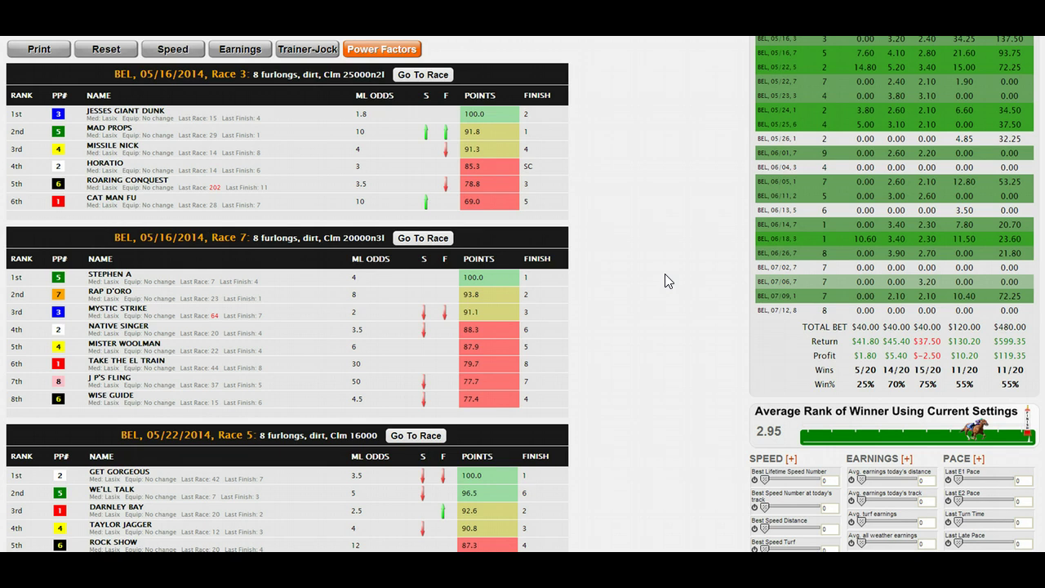
{"action": "scroll", "coordinate": [682, 269], "scroll_direction": "down", "scroll_amount": 1}
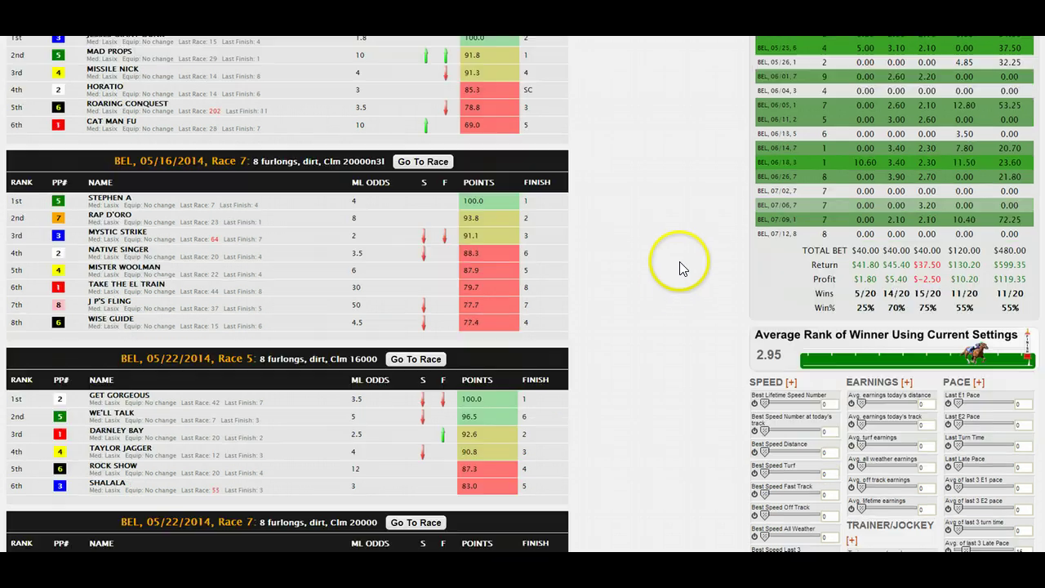